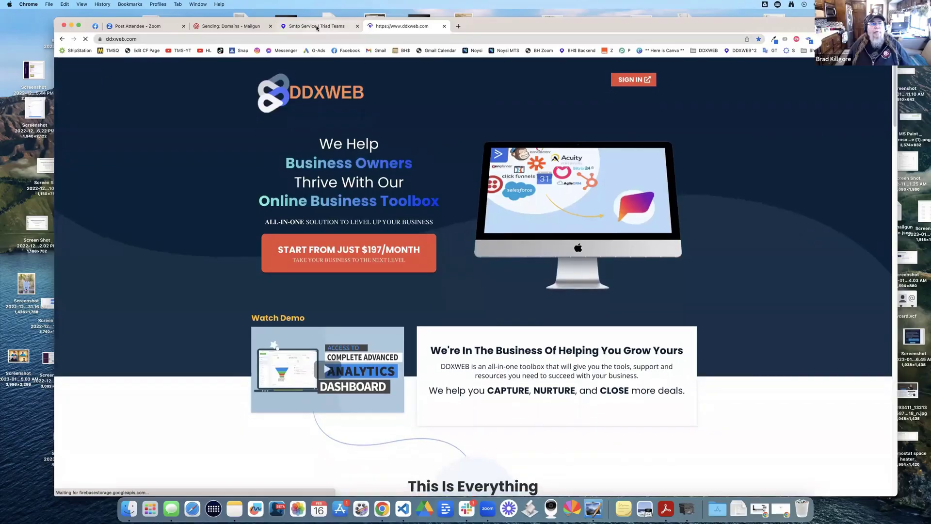
- Replace the DDXWEB signup company name with 'cascade window cleaning'
left_click(315, 27)
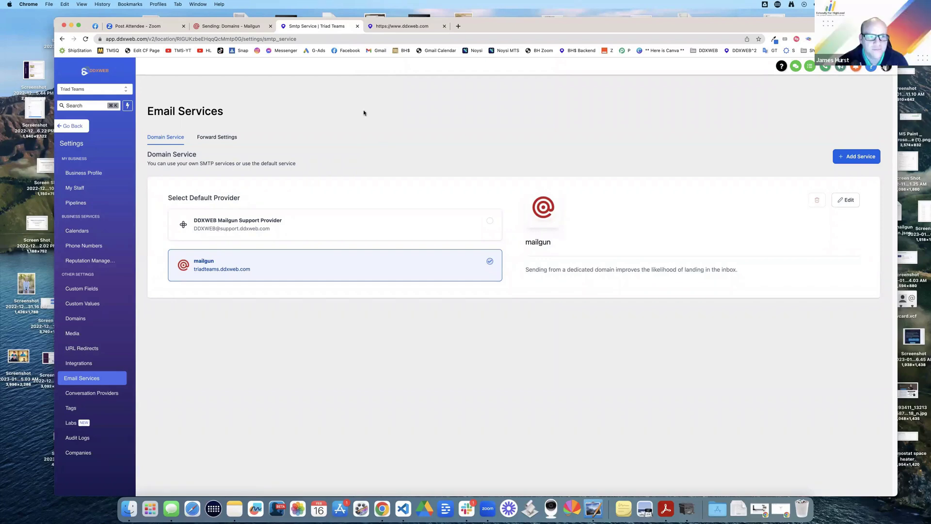
left_click(402, 26)
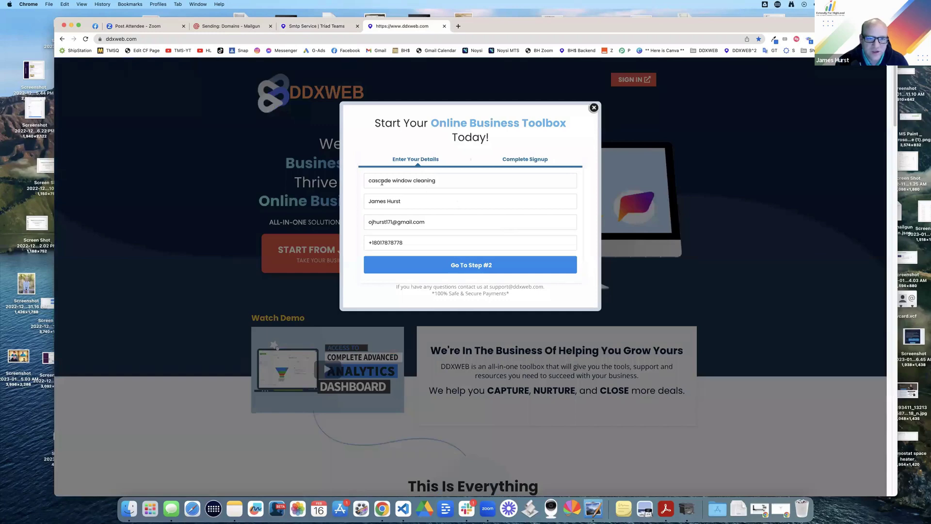
triple_click(402, 182)
key("BackSpace")
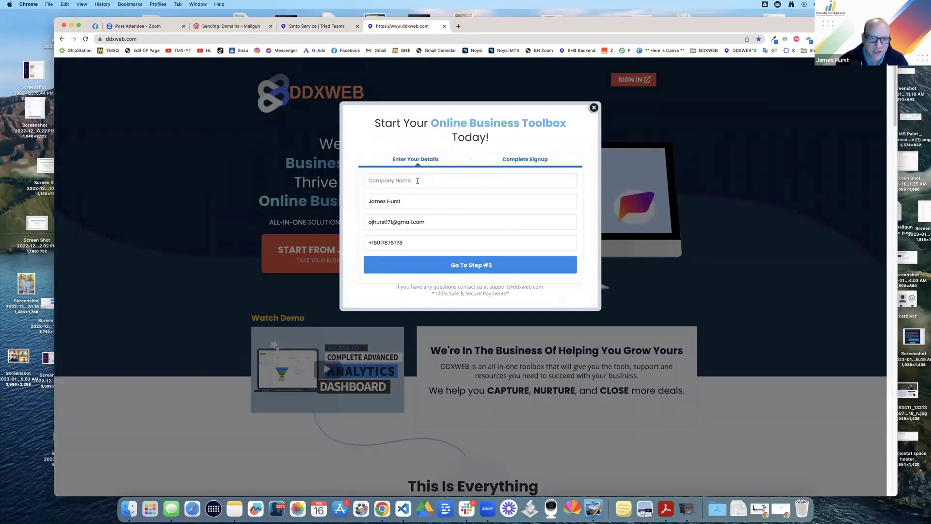
type("cascade w")
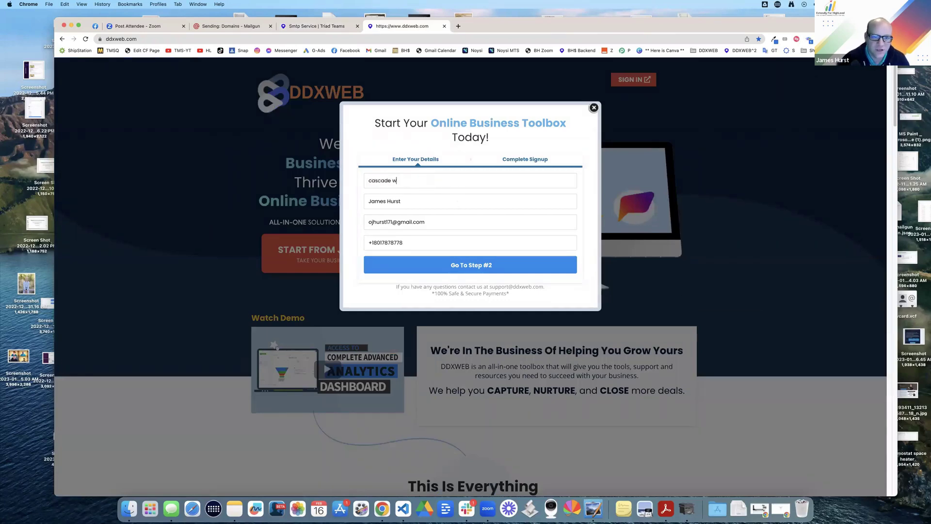
type("indow cleaning")
- Change the company name to cascadewindowcleaning.ddxweb.com after visiting step 2, and select the value
left_click(464, 266)
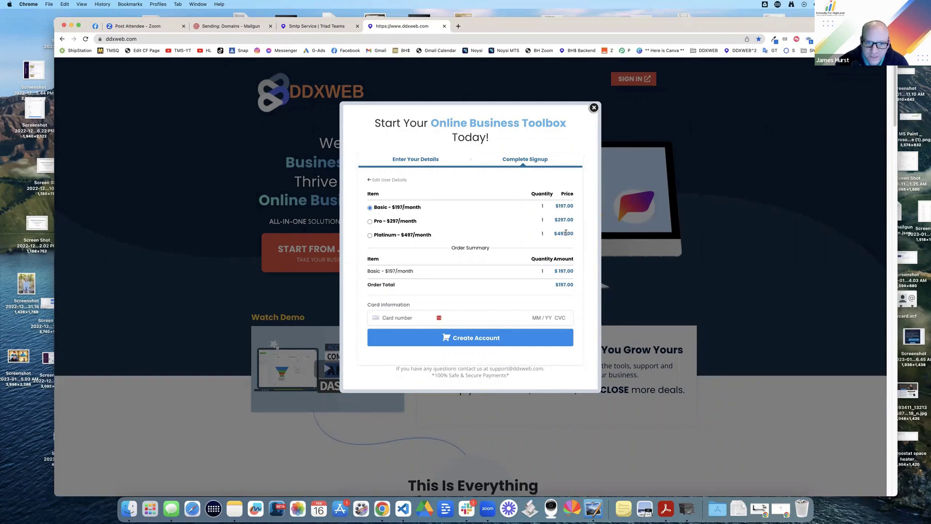
left_click(383, 179)
triple_click(411, 180)
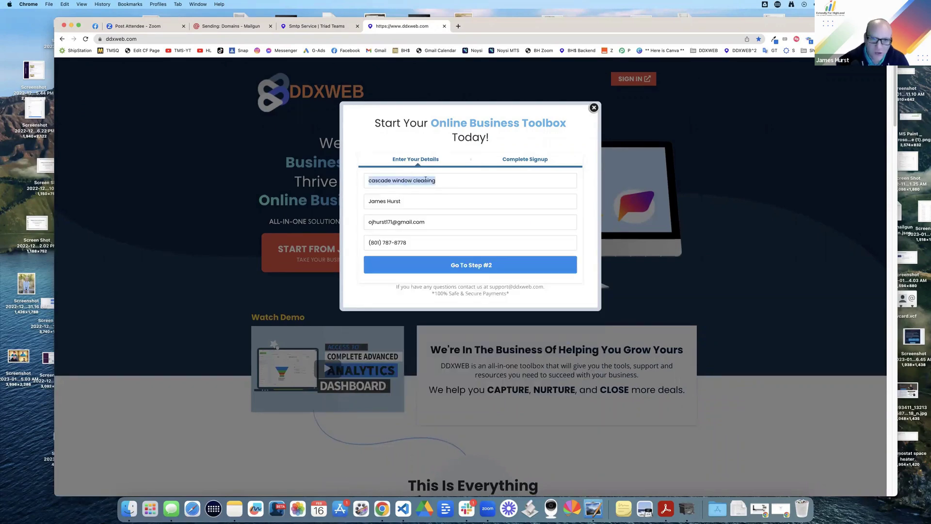
left_click(392, 181)
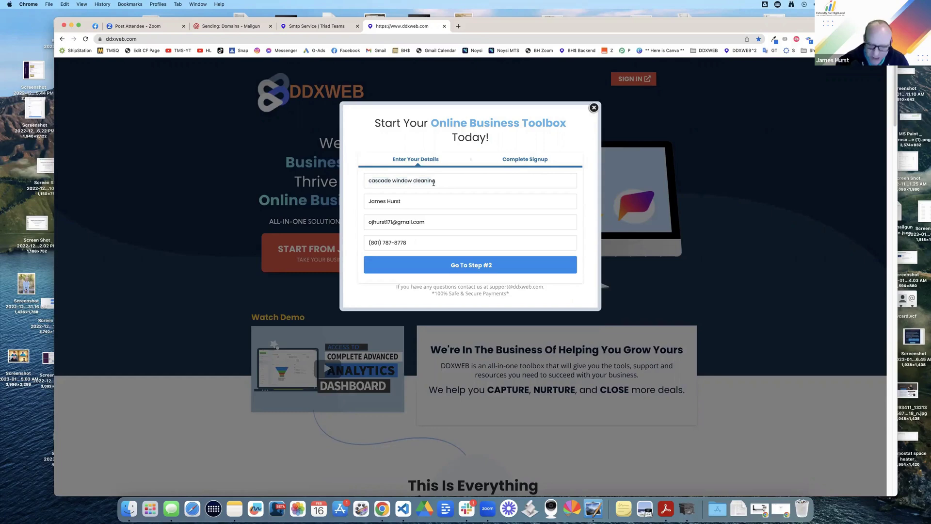
key("BackSpace")
left_click(412, 181)
key("BackSpace")
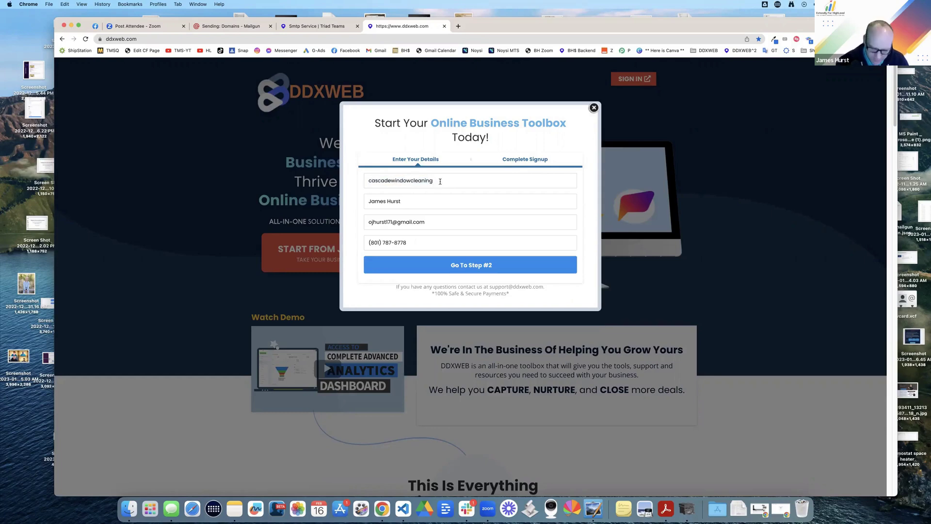
type(".ddxweb.com")
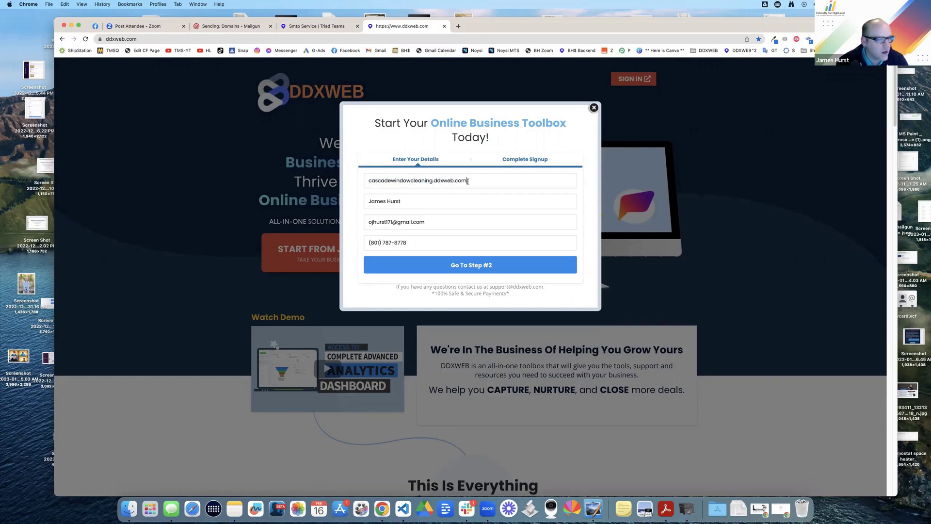
triple_click(454, 182)
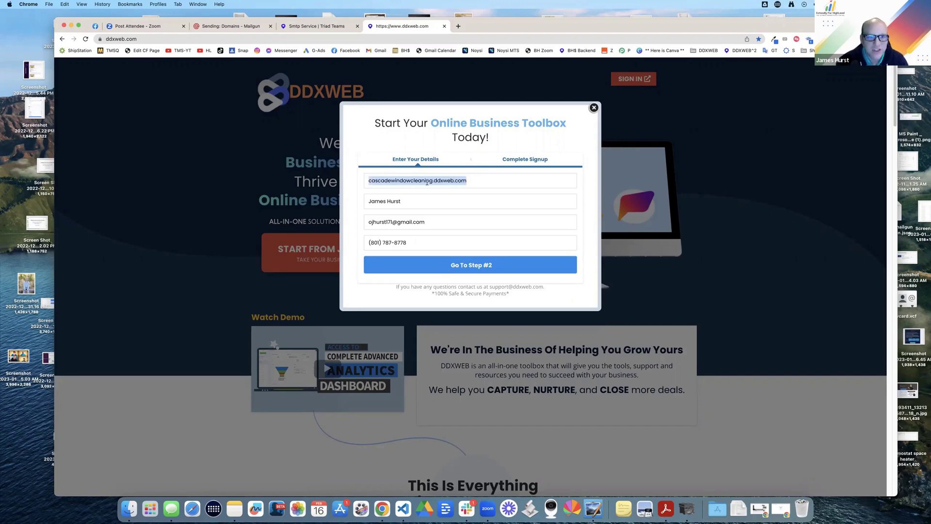
left_click(248, 27)
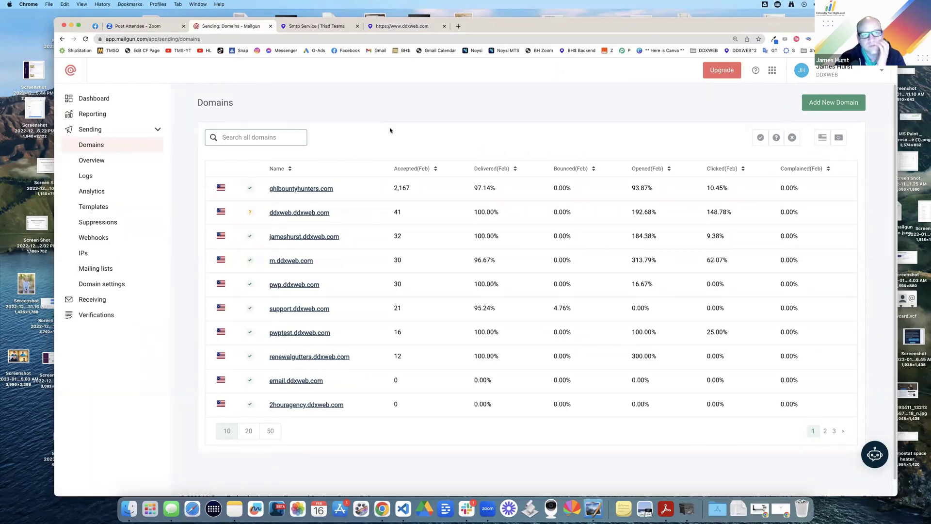
- Open make.com in a new browser tab
left_click(459, 27)
type("make.com")
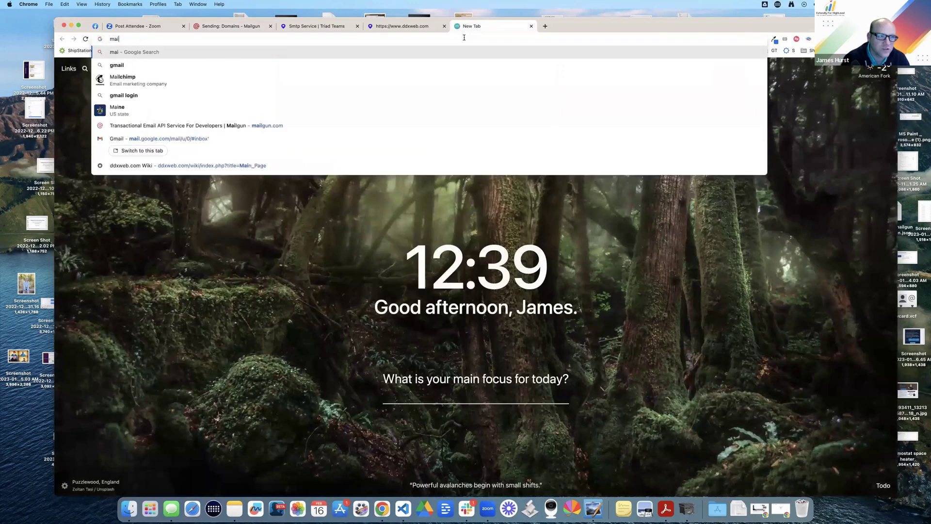
key("Return")
mouse_move(794, 82)
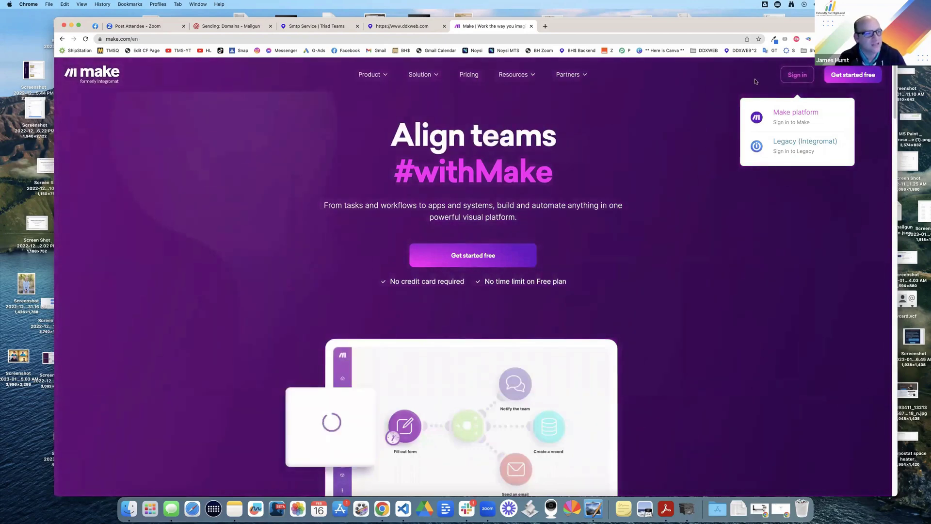
- Open cloudflare.com in another new tab and log in to the account
left_click(545, 26)
type("cloud")
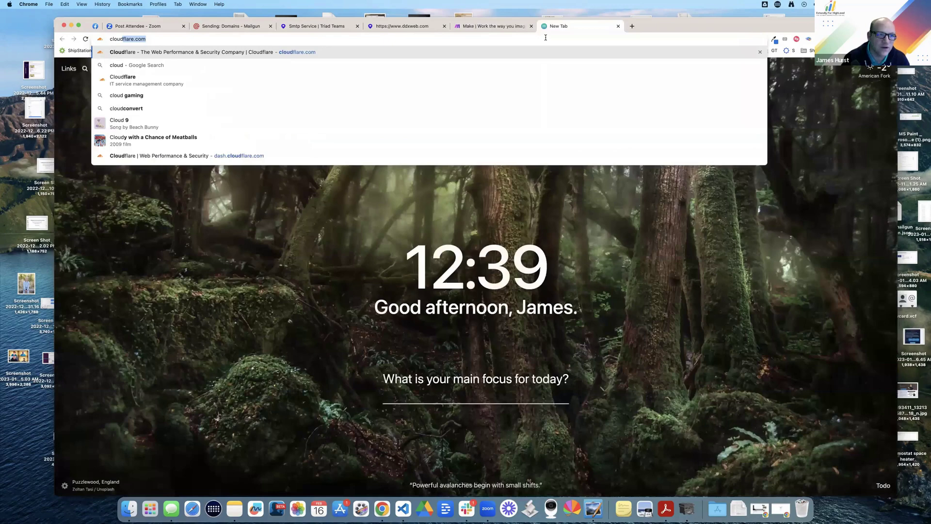
key("Return")
left_click(378, 187)
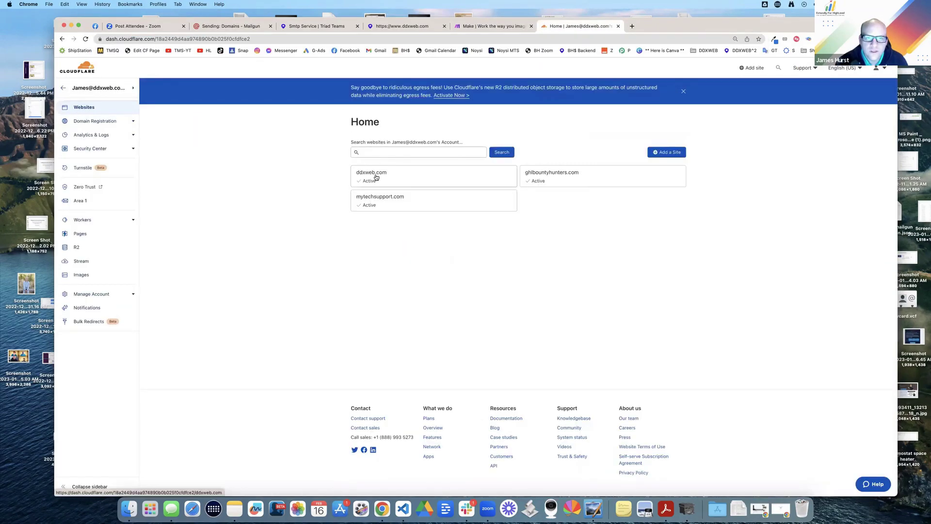
- Open the ddxweb.com site's DNS records in Cloudflare and browse the record list
left_click(377, 178)
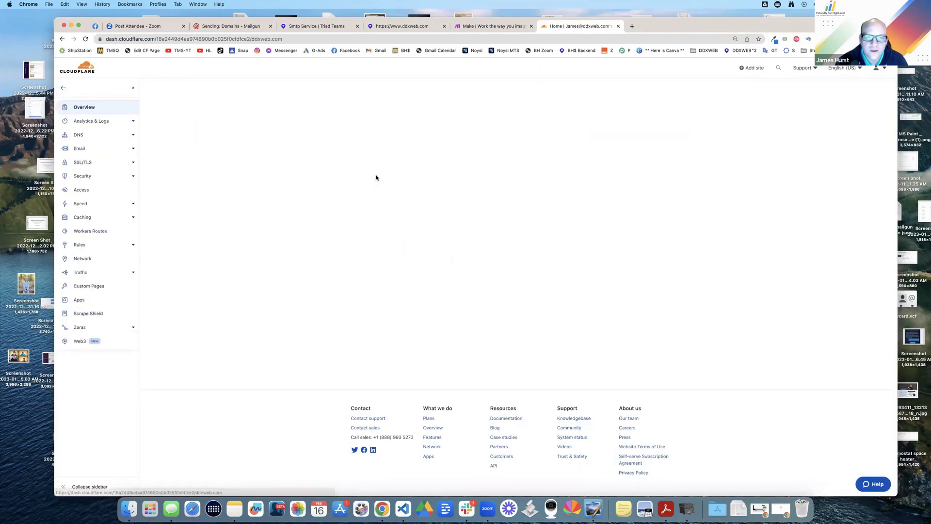
left_click(78, 136)
scroll(396, 255, "down", 10)
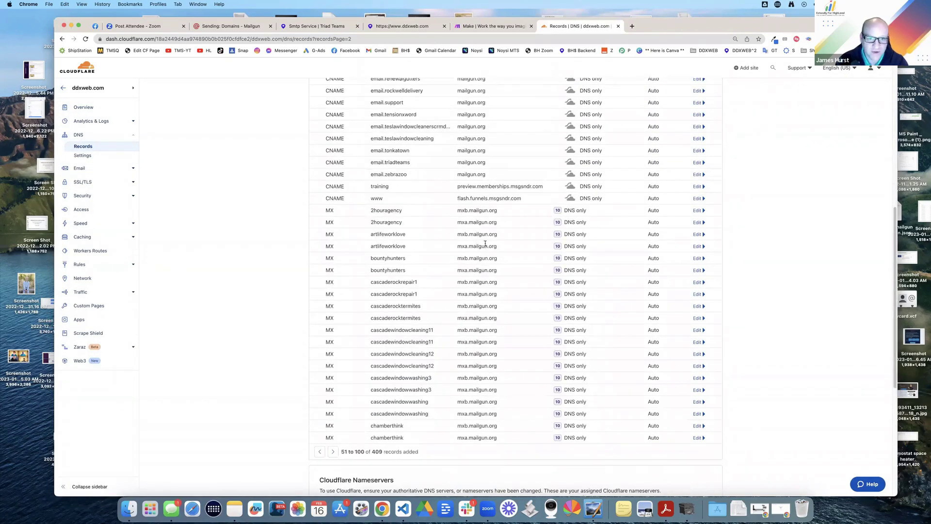
scroll(485, 252, "up", 5)
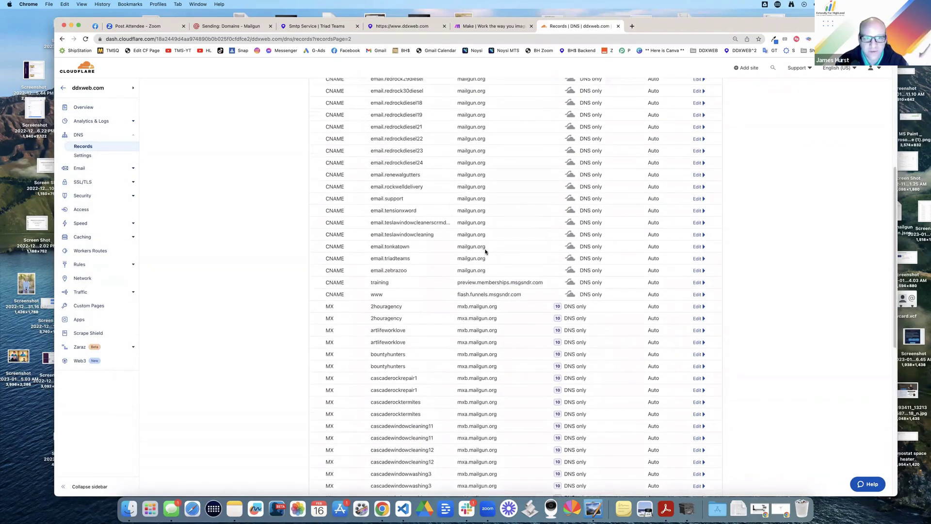
scroll(486, 252, "up", 2)
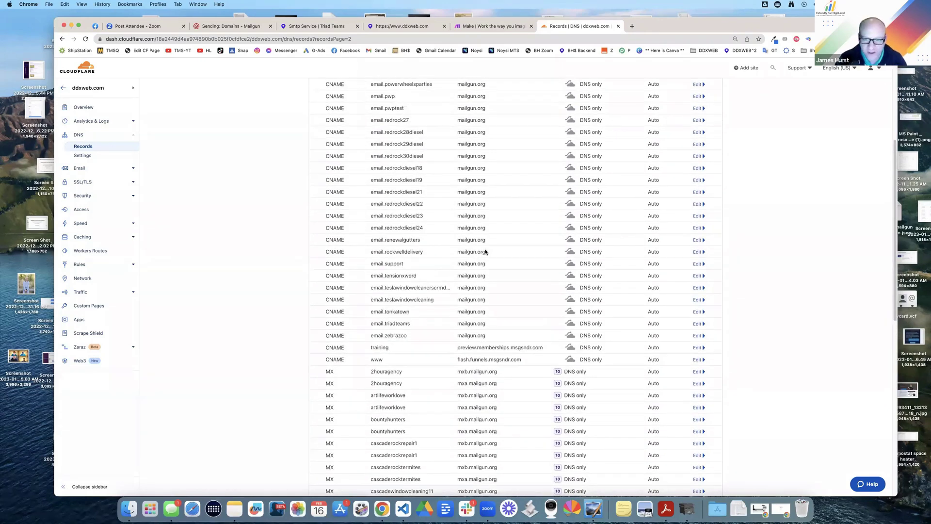
scroll(486, 251, "up", 8)
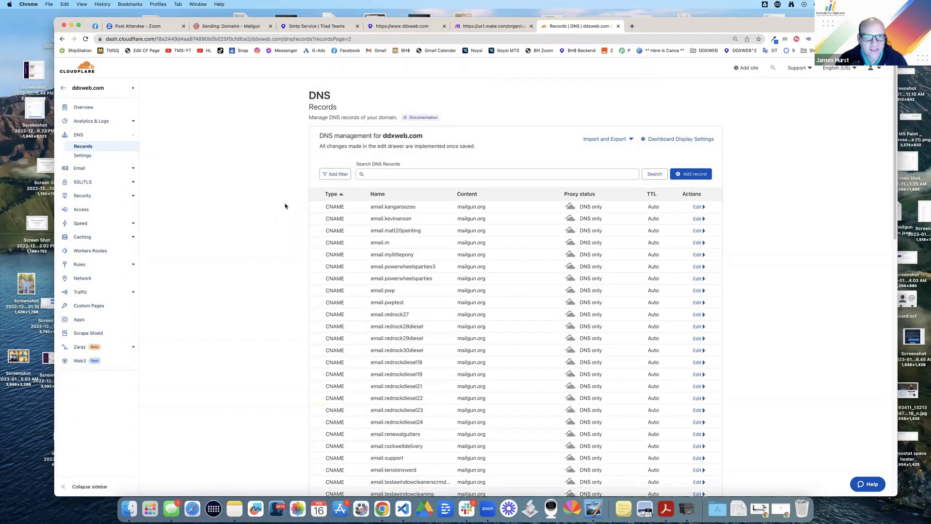
left_click(493, 26)
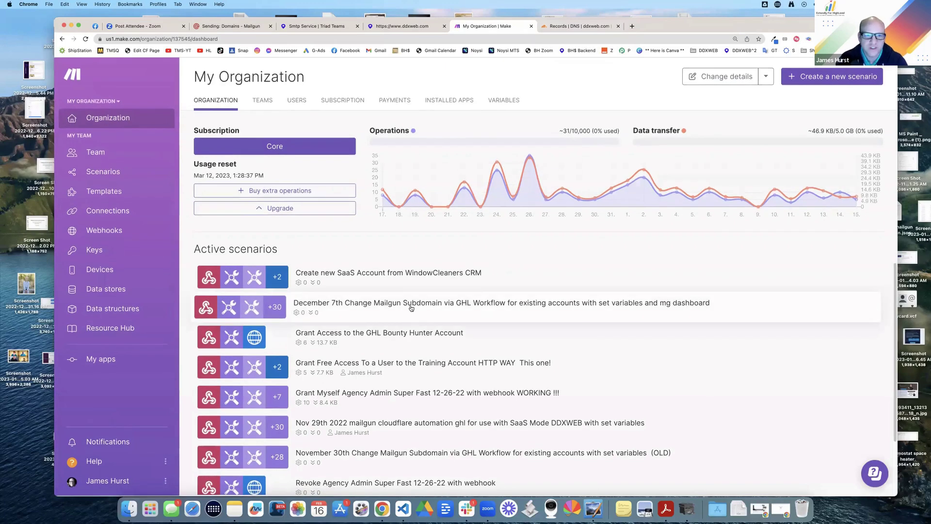
- Open the 'December 7th Change Mailgun Subdomain via GHL Workflow' scenario, then return to DDXWEB
left_click(364, 306)
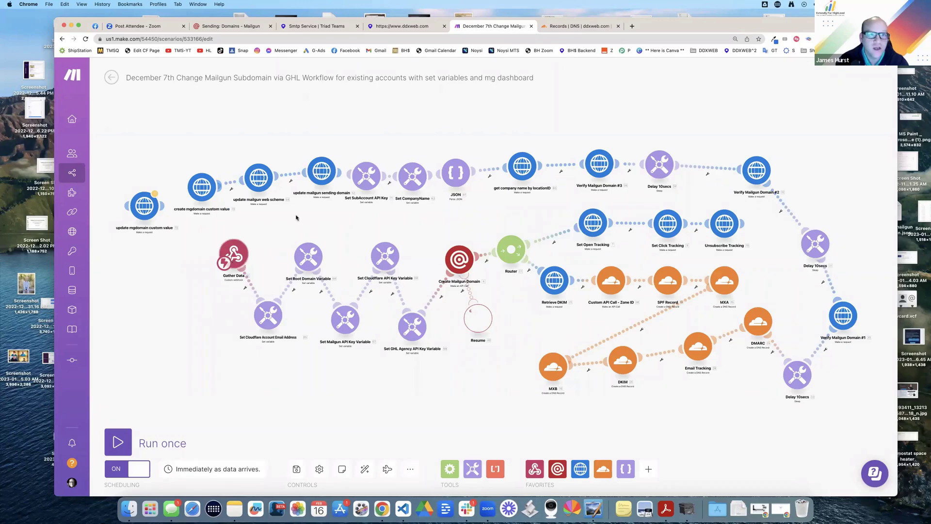
left_click(402, 27)
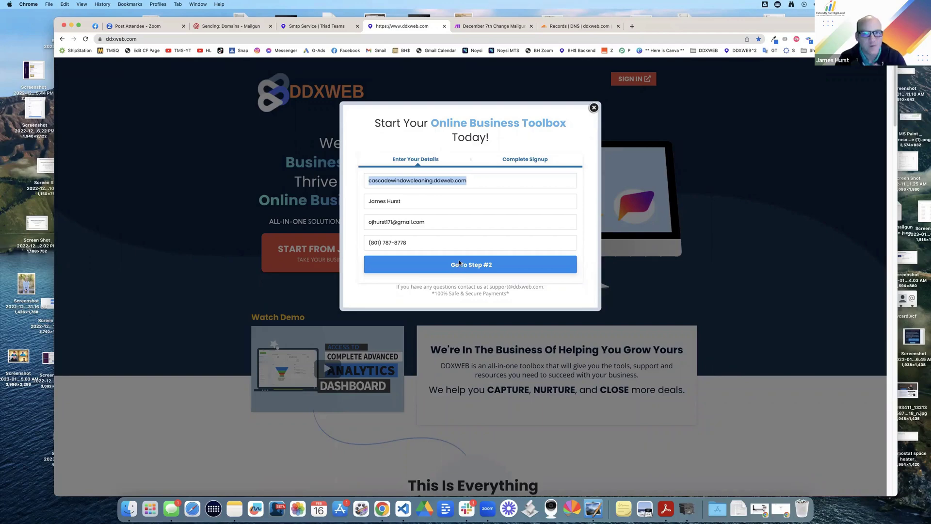
- Glance at the Make scenario, then view DDXWEB's Email Services settings for triadteams.ddxweb.com
left_click(498, 29)
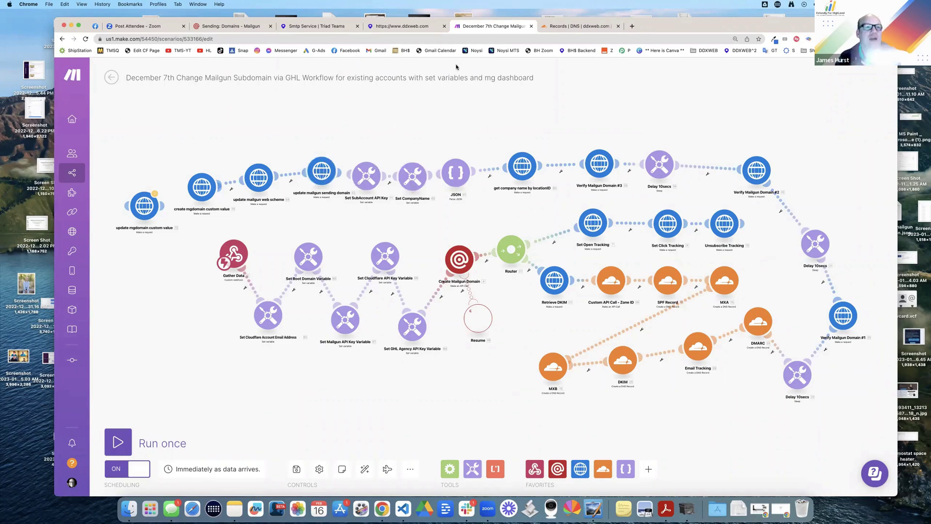
left_click(329, 29)
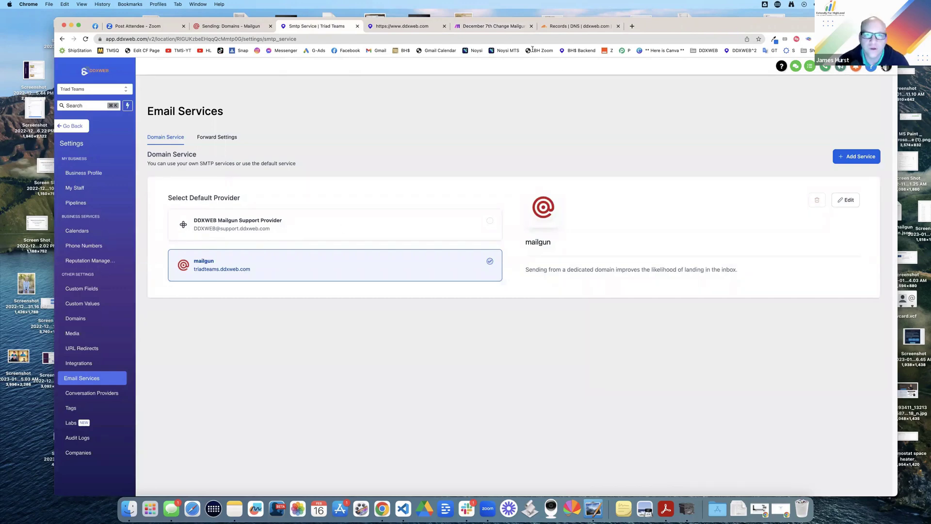
- Return to the December 7th Mailgun-subdomain scenario diagram in Make
left_click(502, 30)
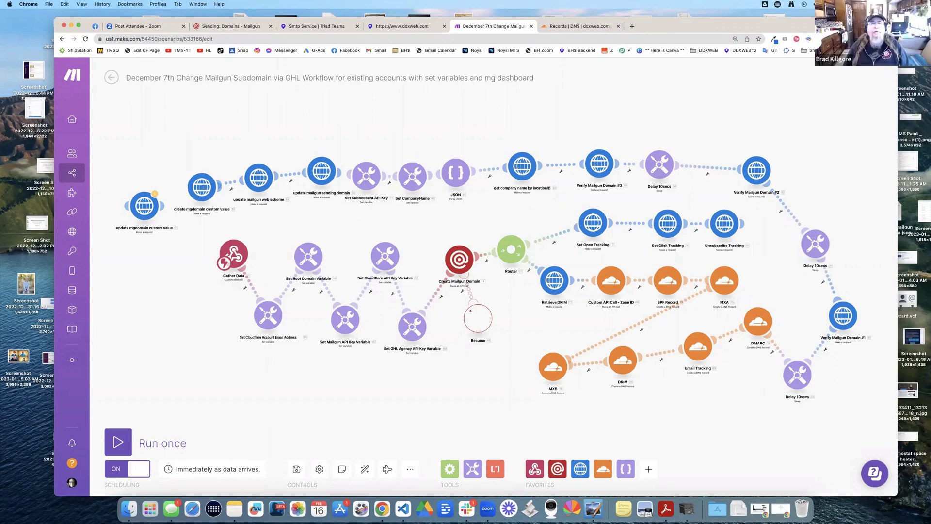
- Switch to another Chrome profile and check which Google account is signed in there
left_click(877, 39)
left_click(820, 407)
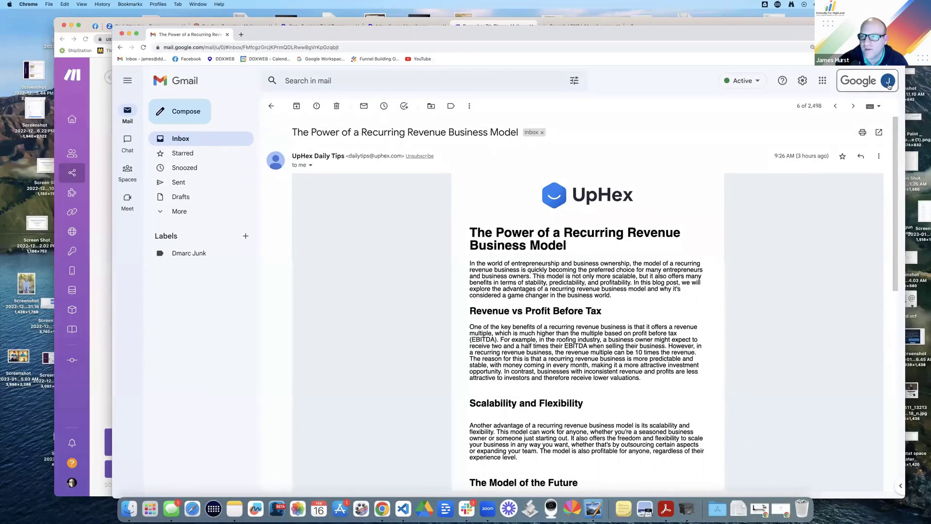
left_click(889, 86)
left_click_drag(778, 144, 834, 147)
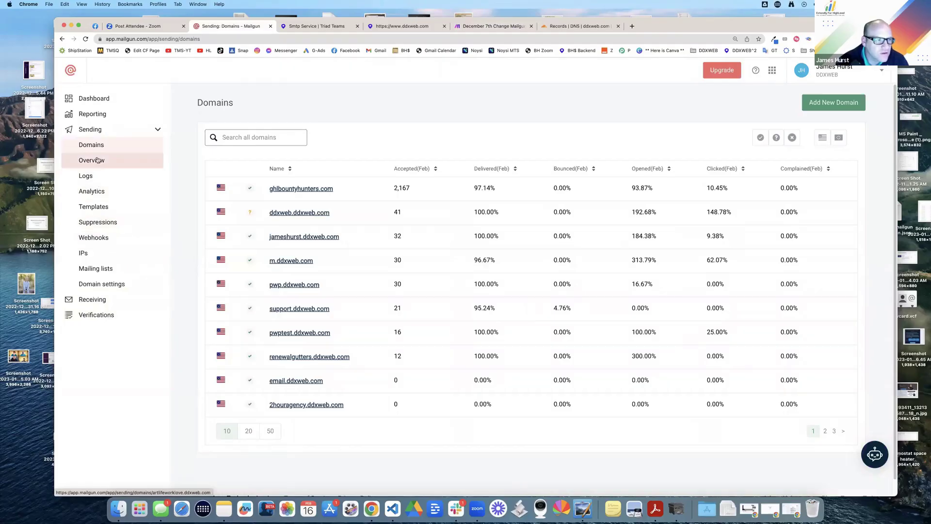
- Show the Mailgun webhooks for email.ddxweb.com, all pointing to leadconnectorhq
left_click(94, 282)
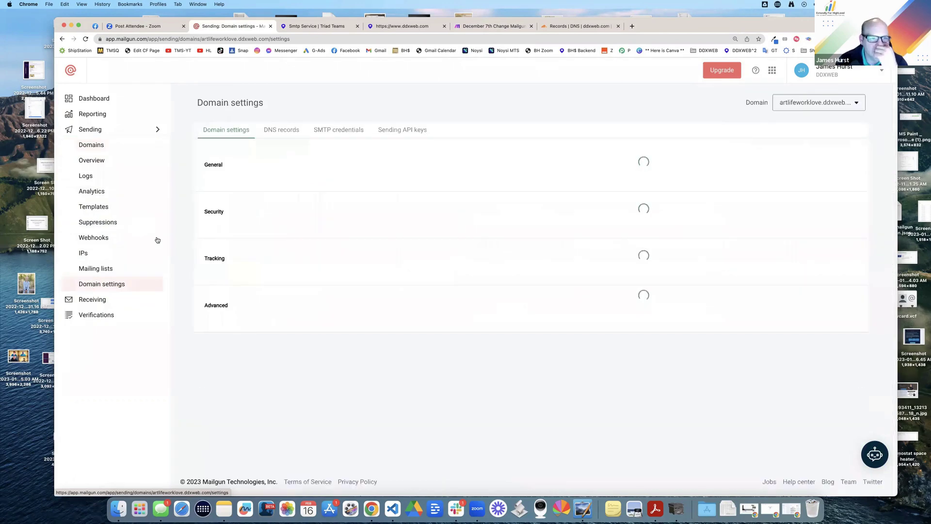
left_click(91, 239)
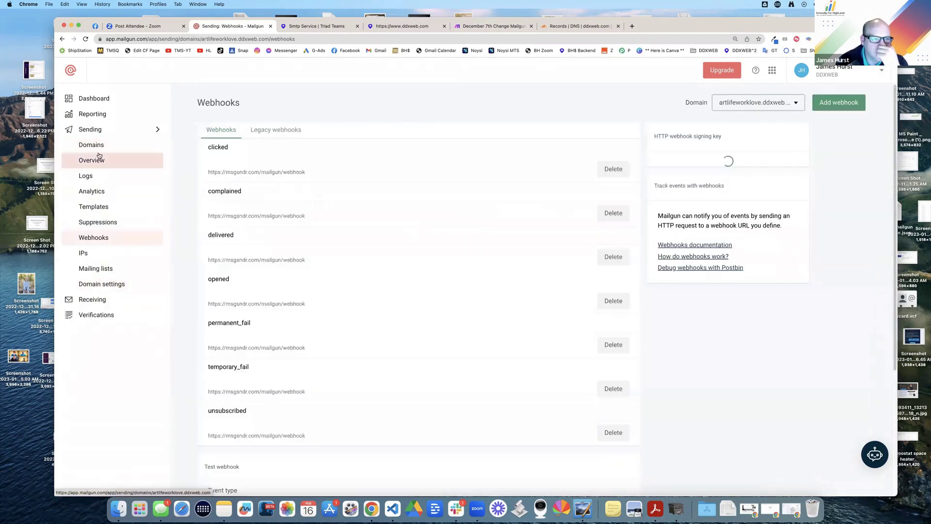
scroll(355, 220, "down", 5)
scroll(356, 219, "up", 5)
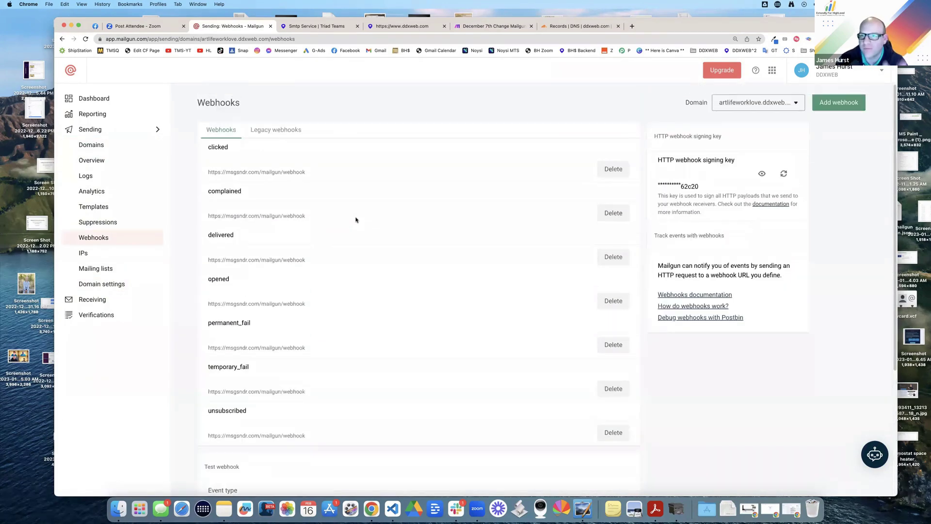
left_click(757, 102)
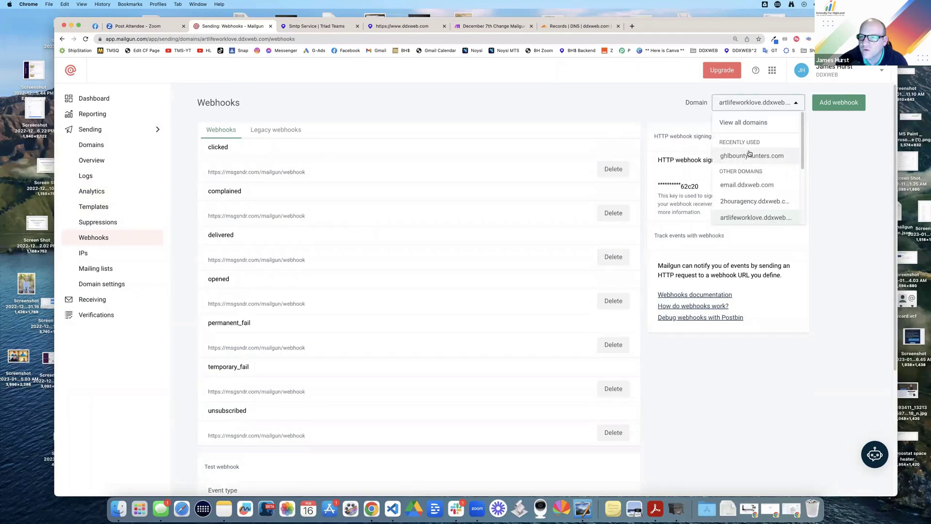
scroll(751, 172, "down", 1)
left_click(746, 171)
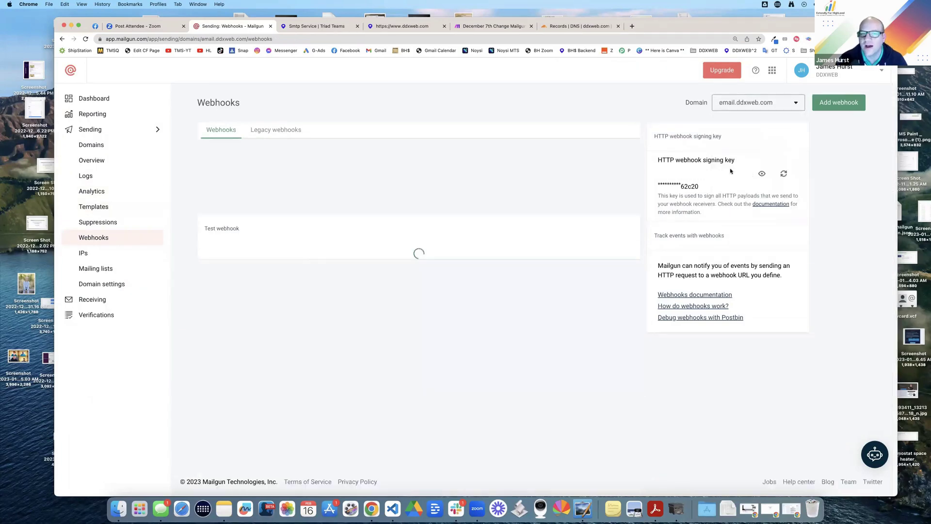
scroll(278, 166, "down", 5)
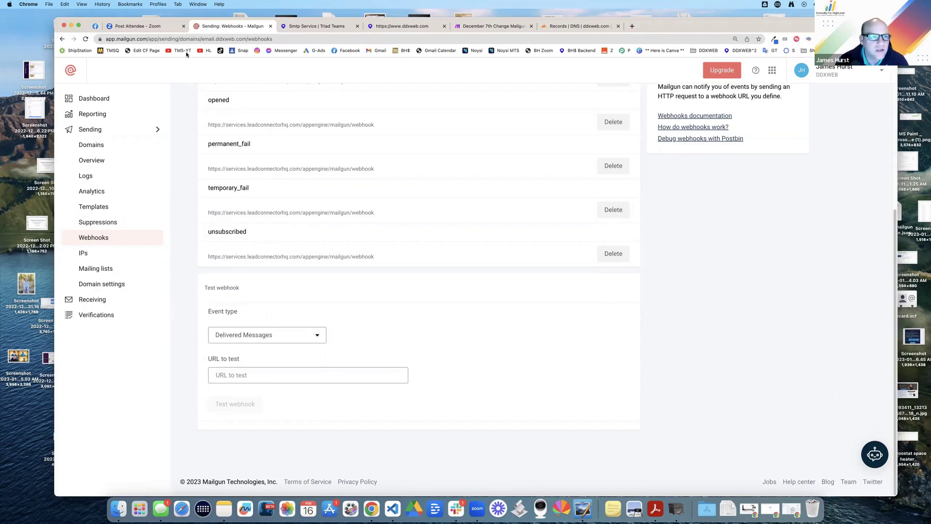
- Open the TMS-YT YouTube channel bookmark in a new tab and view it
right_click(186, 50)
left_click(206, 64)
left_click(667, 27)
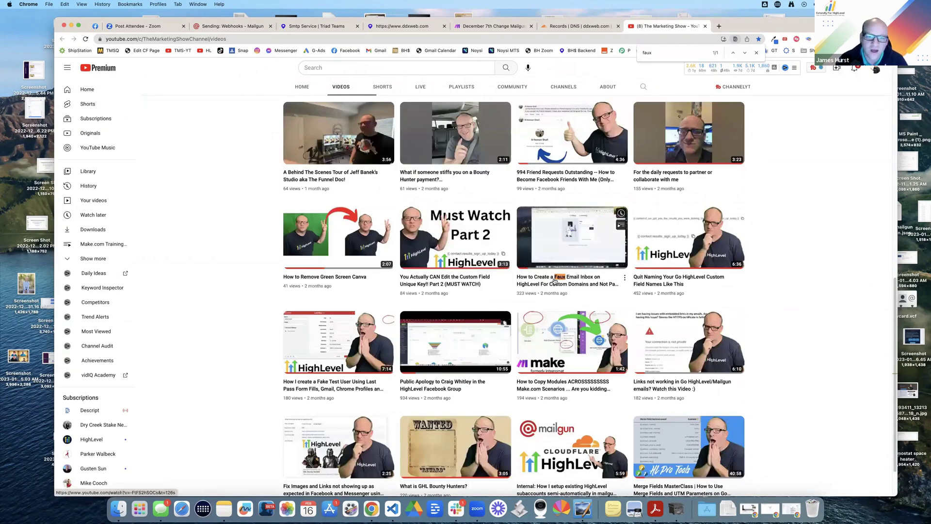
- Open the 'Faux Email Inbox' video, select its title and URL, then close the tab
left_click(585, 283)
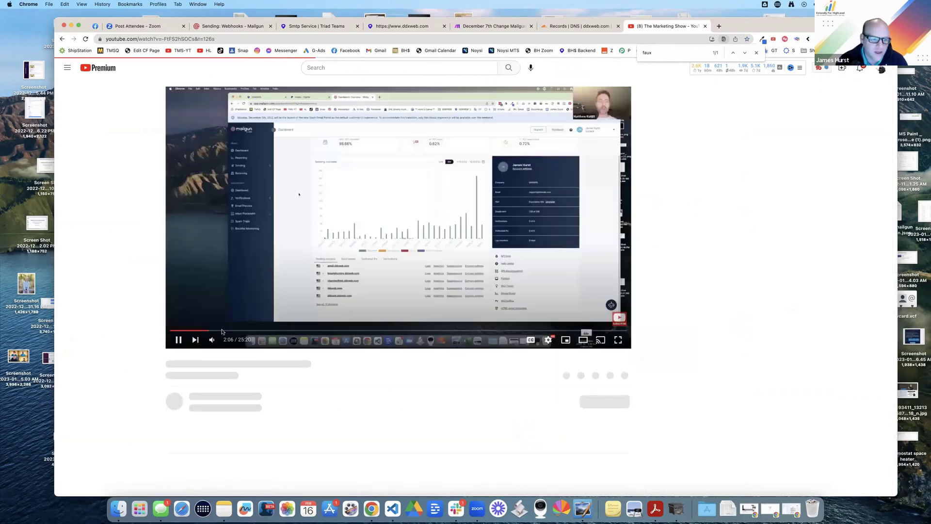
left_click_drag(487, 361, 197, 359)
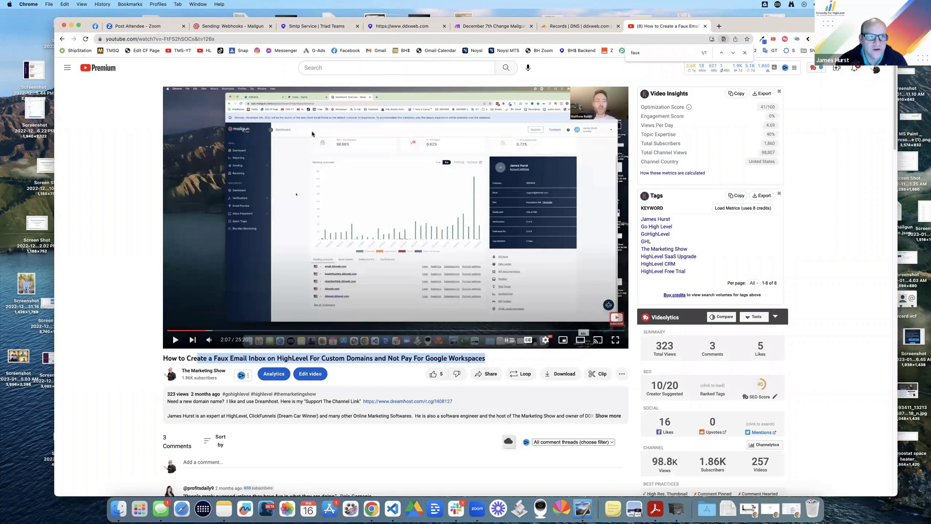
left_click(310, 38)
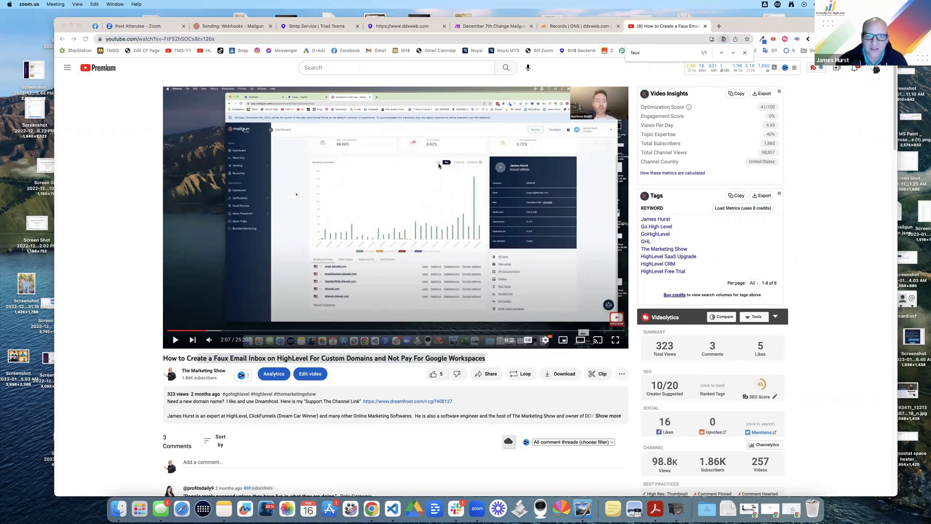
left_click(706, 26)
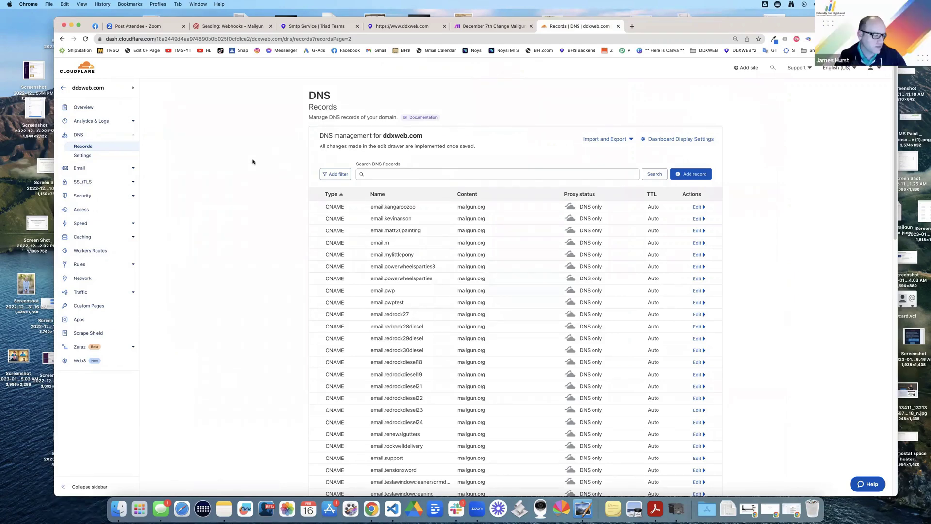
- Switch DDXWEB into the GHL Bounty Hunters sub-account and open its Profile settings
left_click(221, 26)
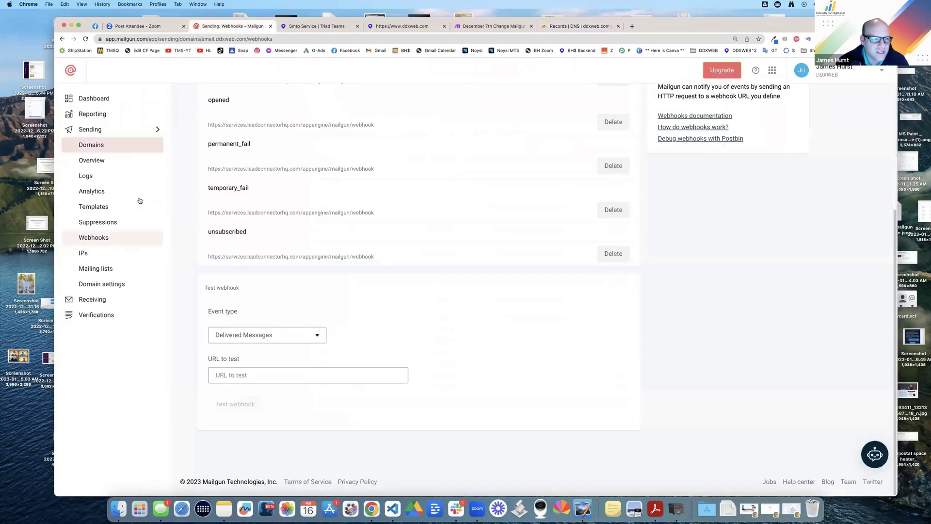
left_click(317, 26)
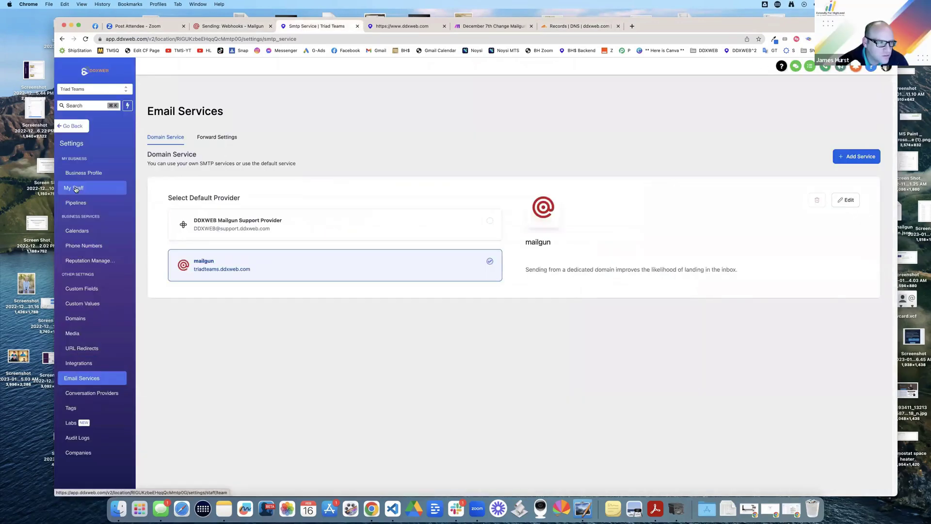
left_click(92, 88)
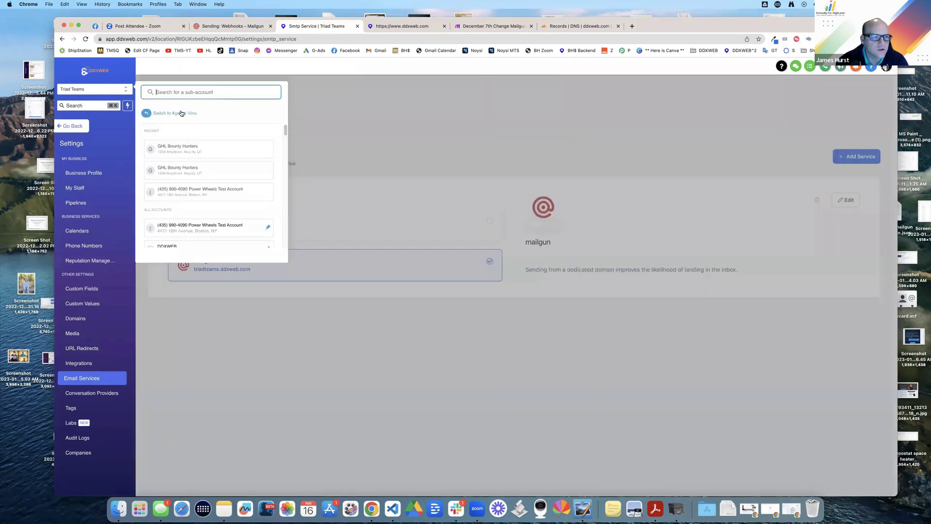
left_click(177, 148)
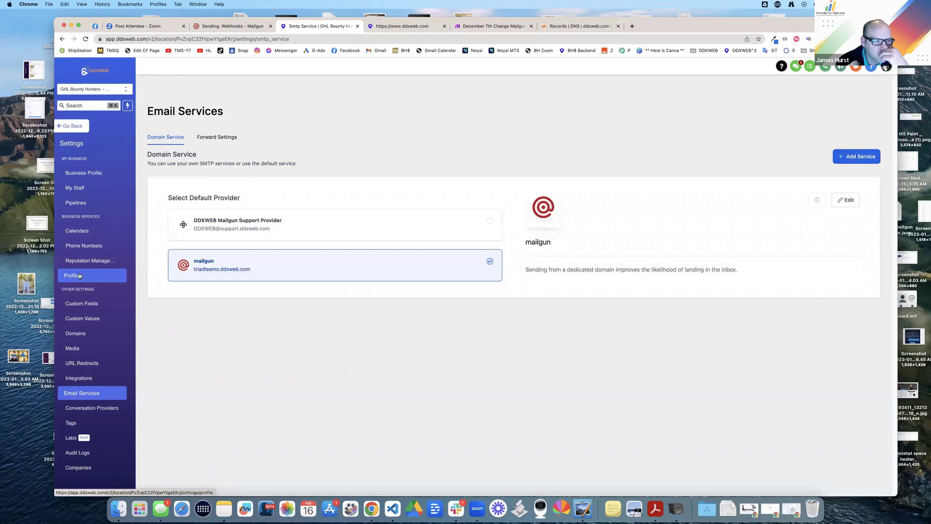
left_click(80, 275)
- Scroll to the Email (2-way sync) section and highlight its description text
scroll(315, 300, "down", 5)
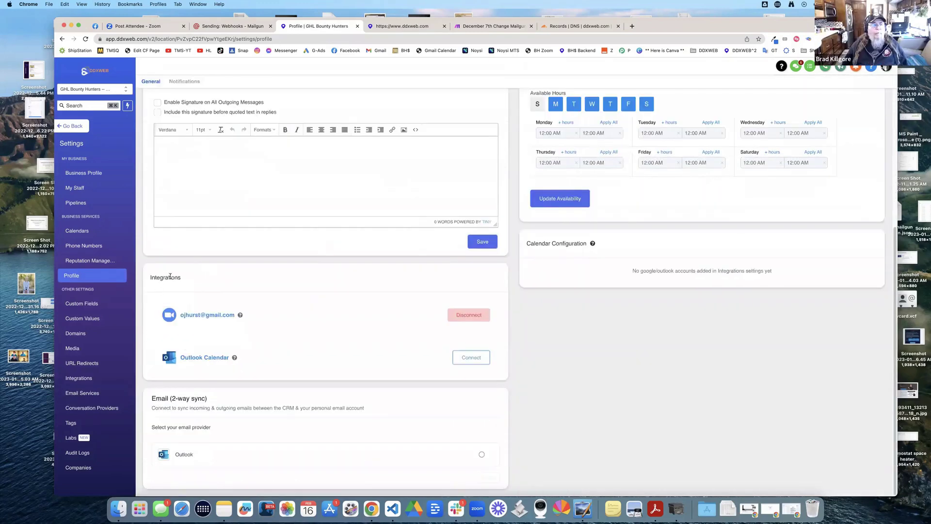
scroll(261, 375, "down", 1)
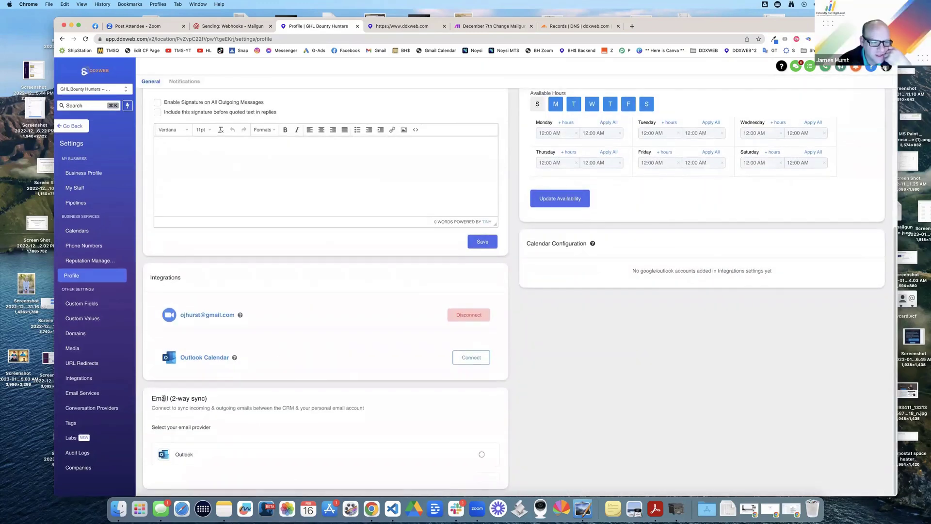
left_click_drag(170, 399, 222, 436)
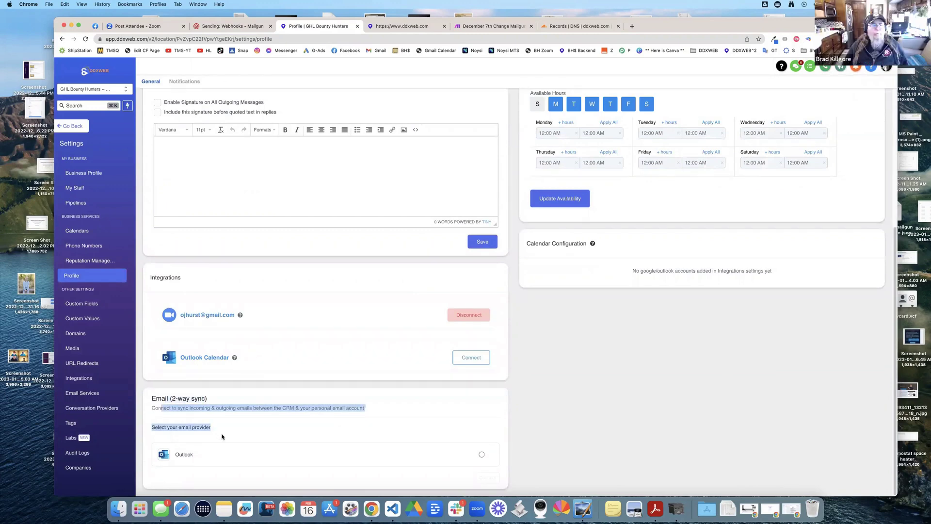
left_click(166, 415)
left_click_drag(159, 409, 258, 431)
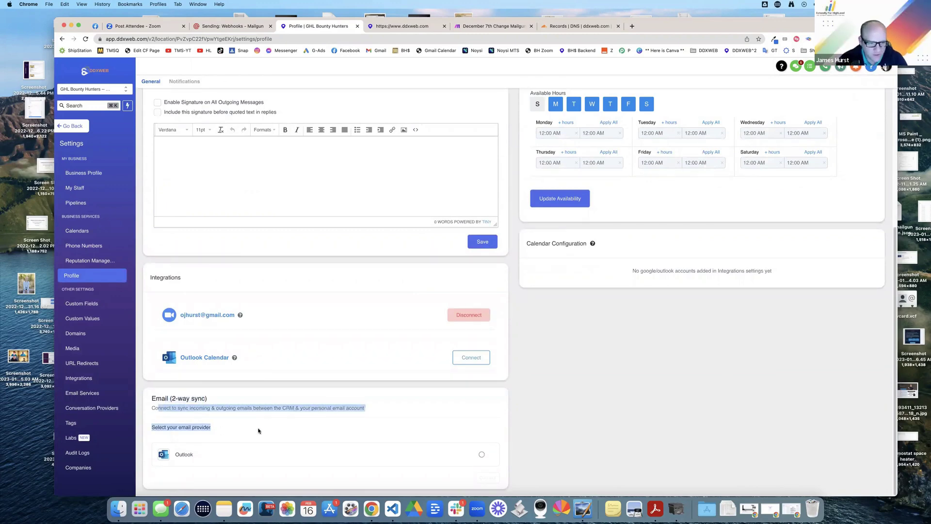
left_click(267, 430)
left_click_drag(162, 409, 393, 438)
left_click(434, 434)
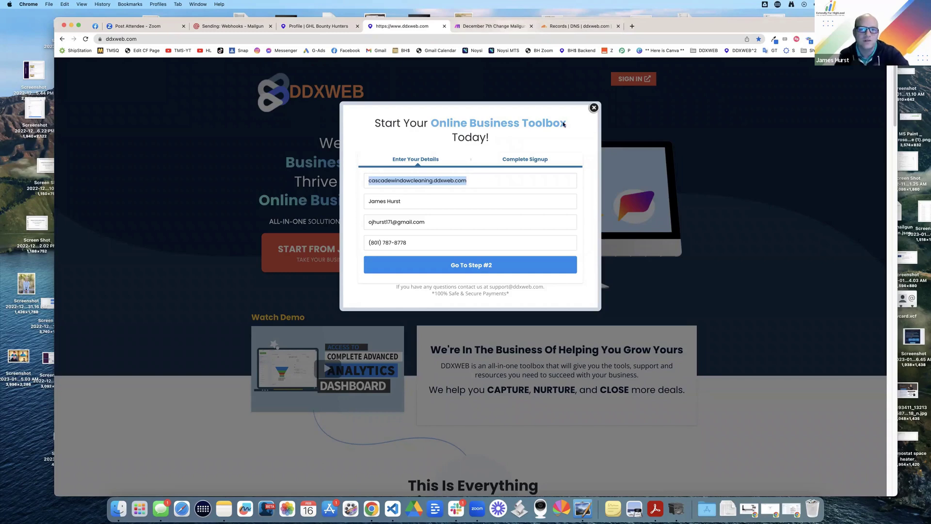
- Check the signup domain cascadewindowcleaning.ddxweb.com, highlighting its ddxweb.com part, then bring up Cloudflare DNS
left_click(495, 27)
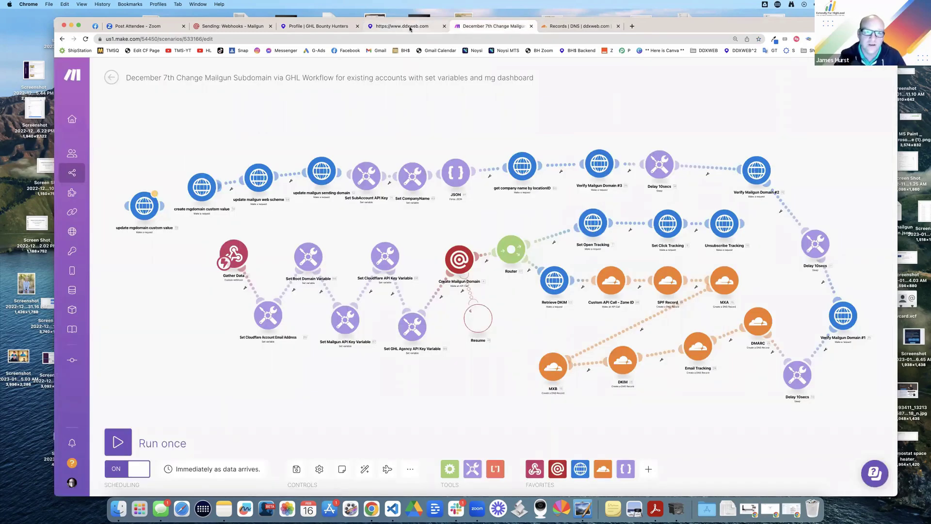
left_click(410, 28)
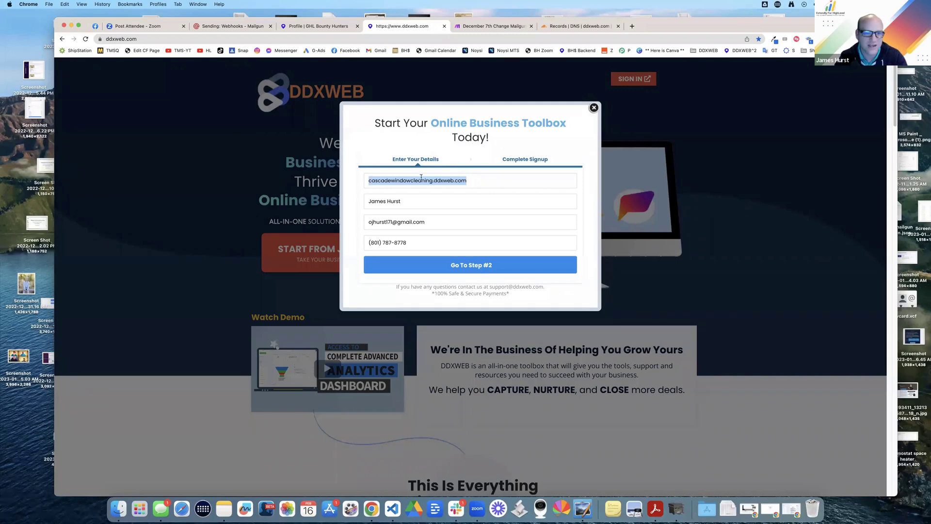
left_click_drag(388, 181, 408, 181)
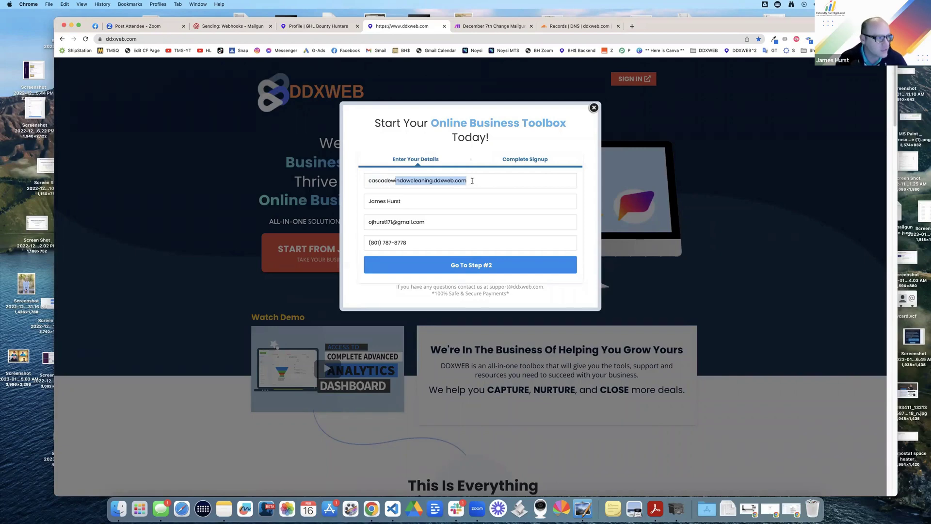
left_click(430, 148)
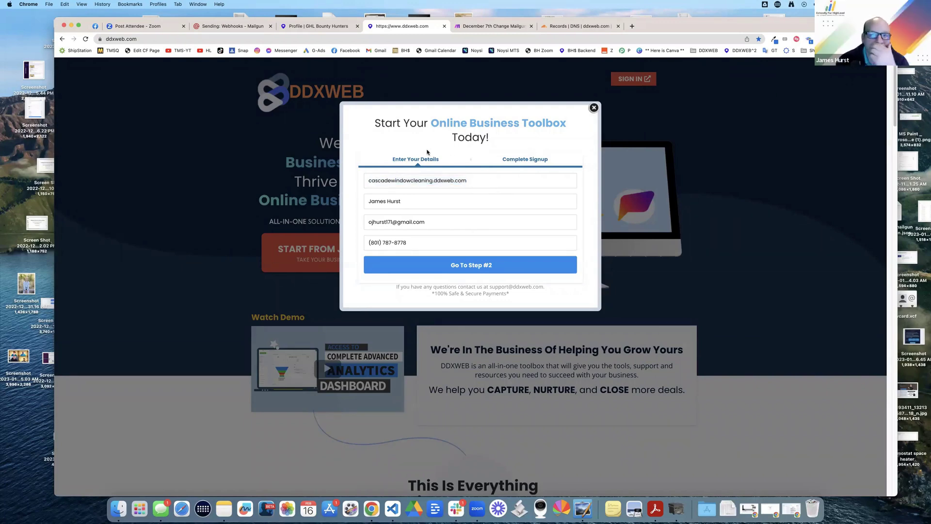
left_click_drag(433, 181, 462, 181)
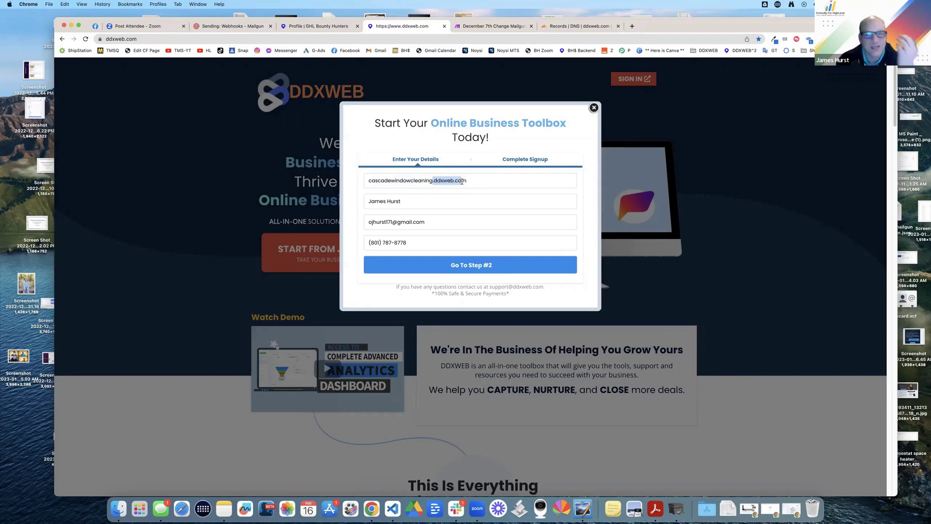
left_click(578, 27)
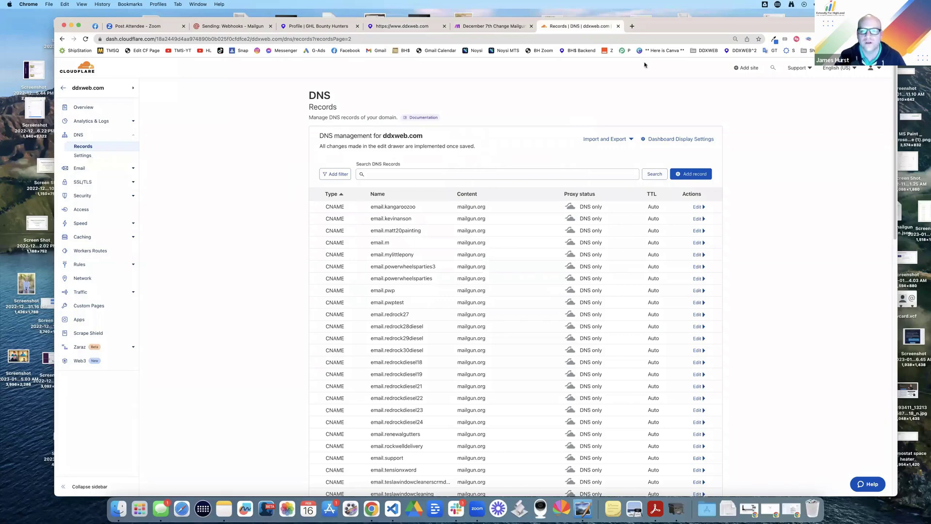
- Type joeswindowcleaning.com in a new tab, clear it, and return to the Mailgun webhooks page
left_click(632, 25)
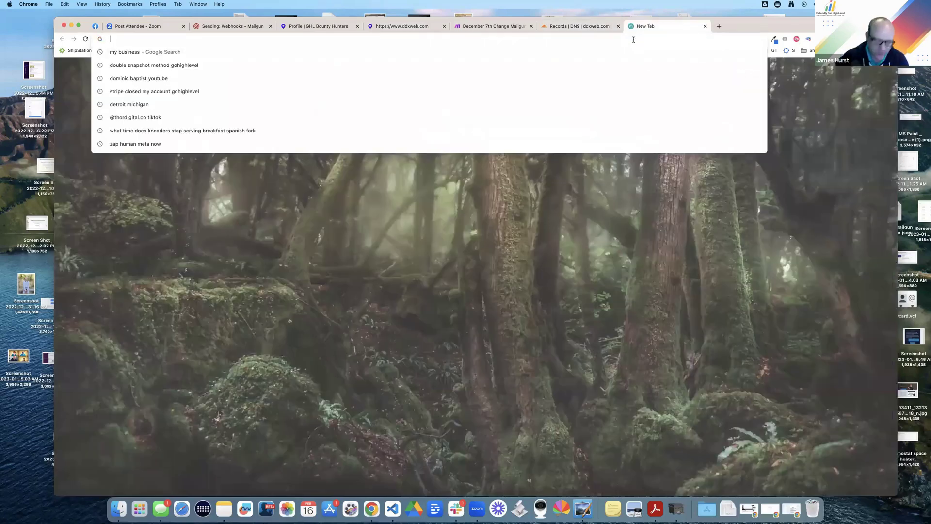
type("joeswindowc")
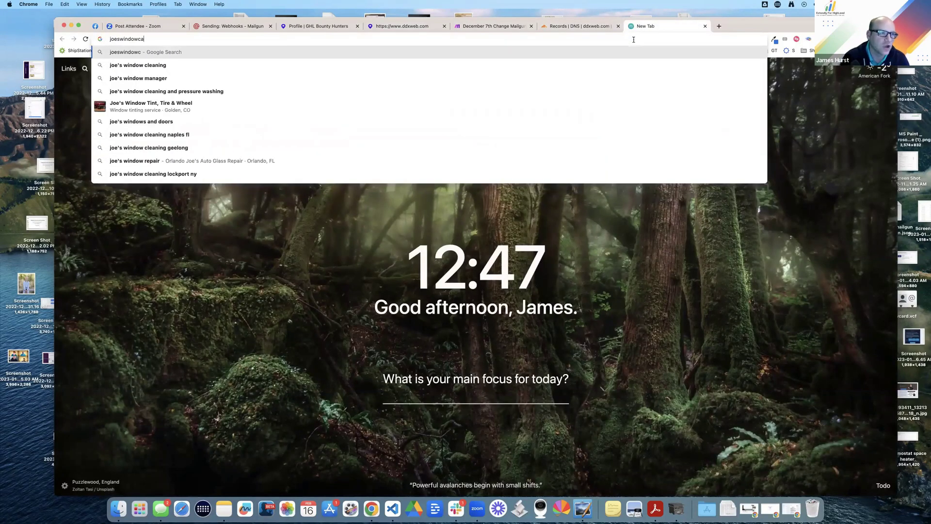
type("leaning.com")
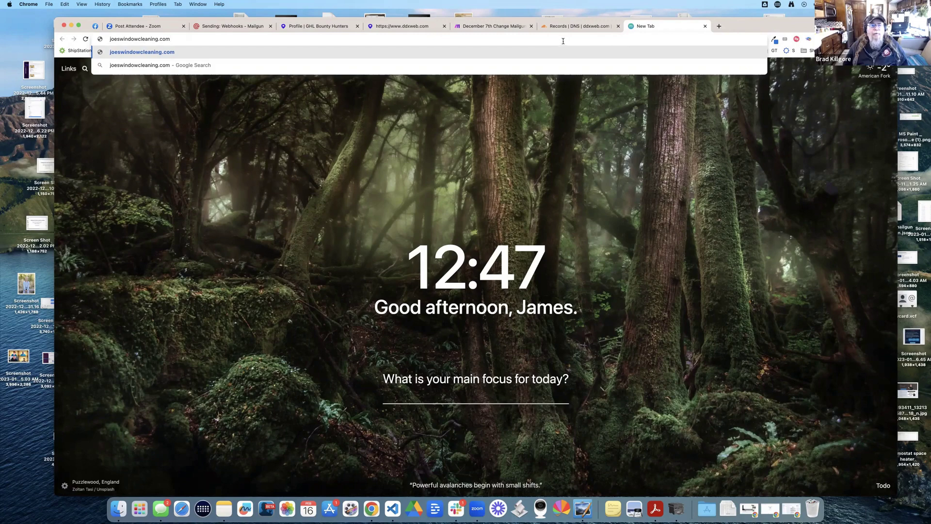
triple_click(499, 39)
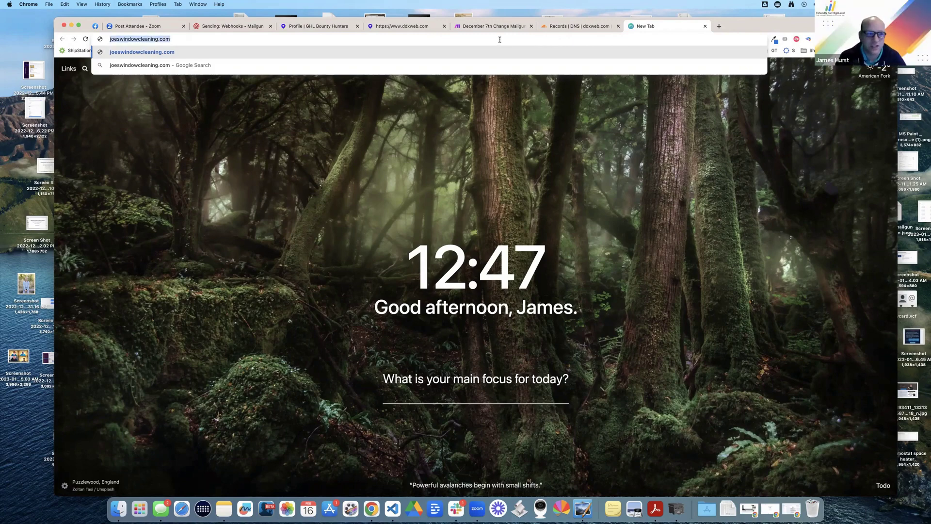
key("BackSpace")
left_click(514, 109)
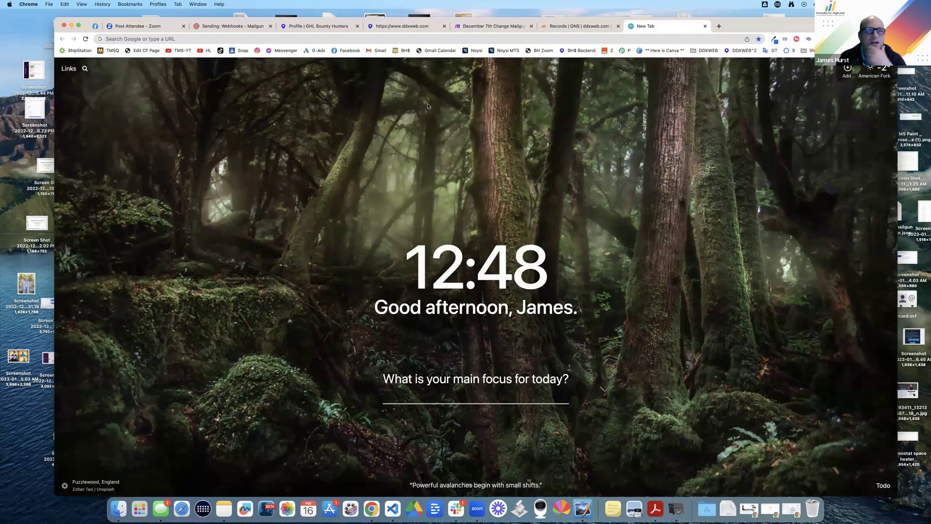
left_click(233, 26)
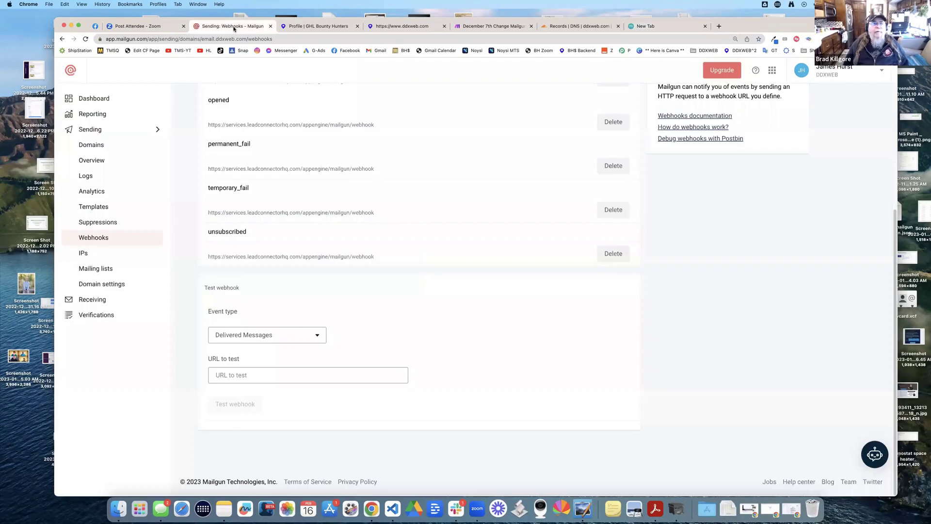
- Check the Mailgun account usage summary showing the 50,000 email allowance
scroll(866, 73, "up", 4)
left_click(866, 73)
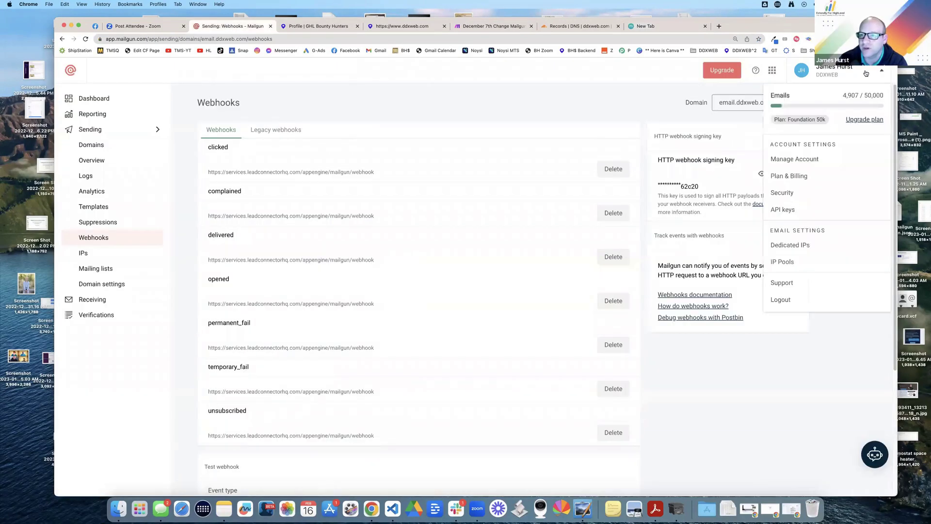
left_click_drag(866, 97, 883, 97)
left_click(875, 73)
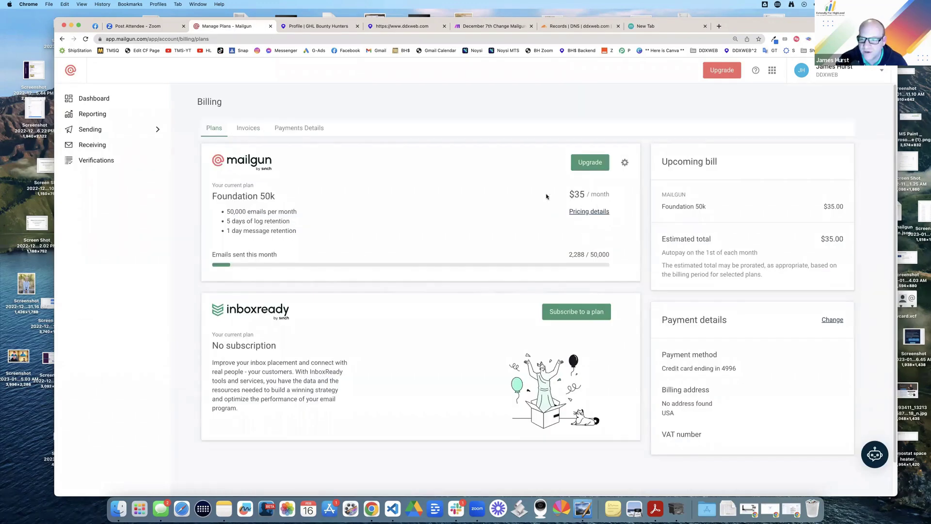
- Review the Foundation 50k plan at $35/month and the 2,288 emails sent this month
left_click(581, 211)
scroll(452, 218, "down", 1)
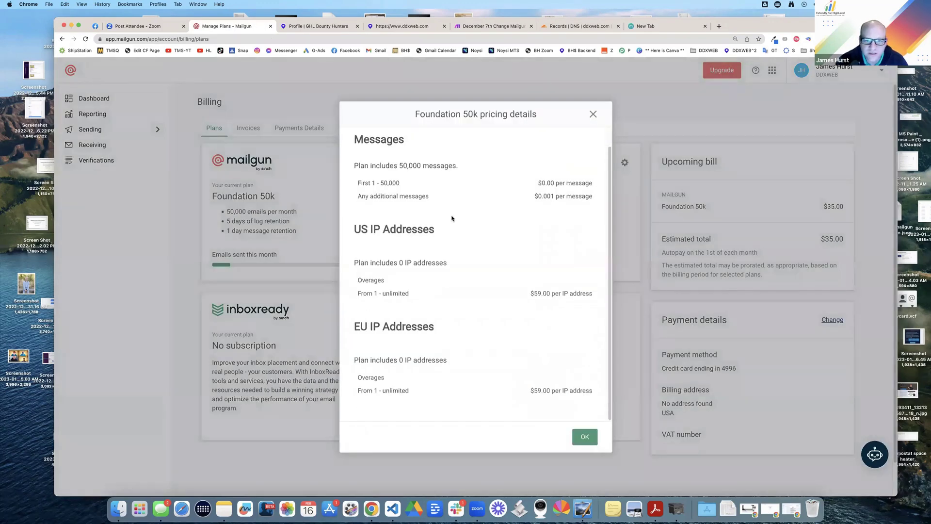
scroll(522, 167, "up", 1)
left_click(592, 114)
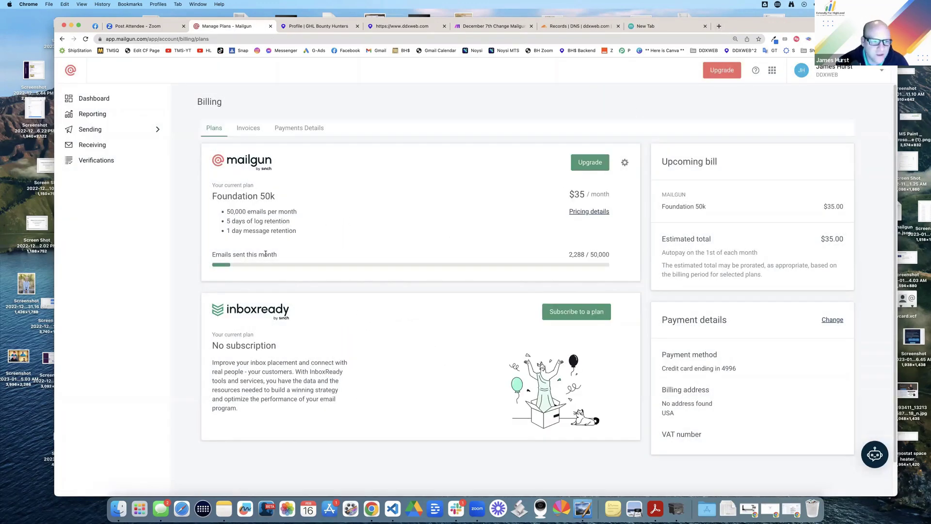
left_click_drag(569, 254, 606, 254)
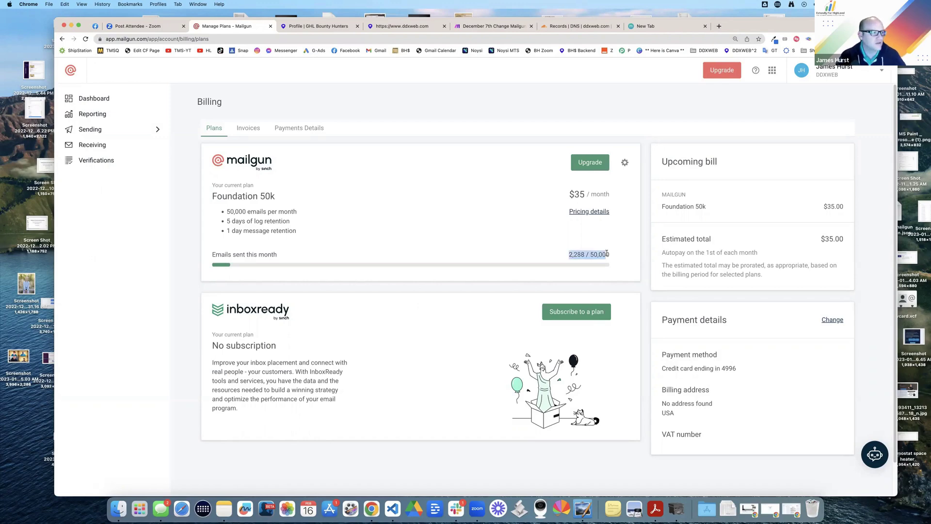
left_click(488, 110)
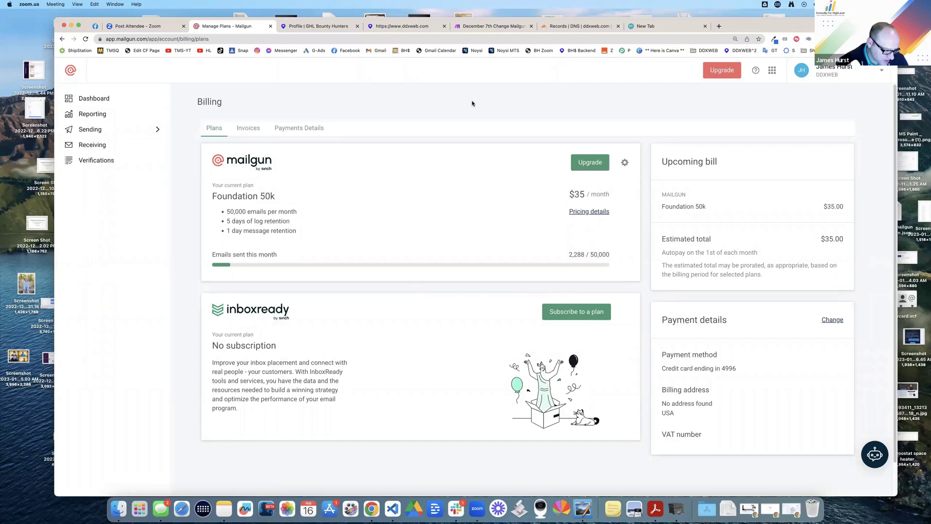
left_click(520, 98)
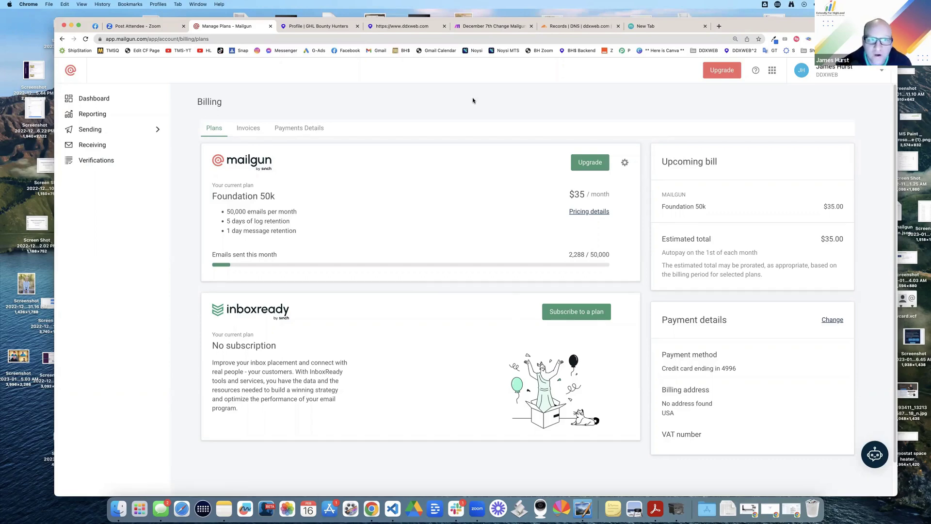
left_click(330, 26)
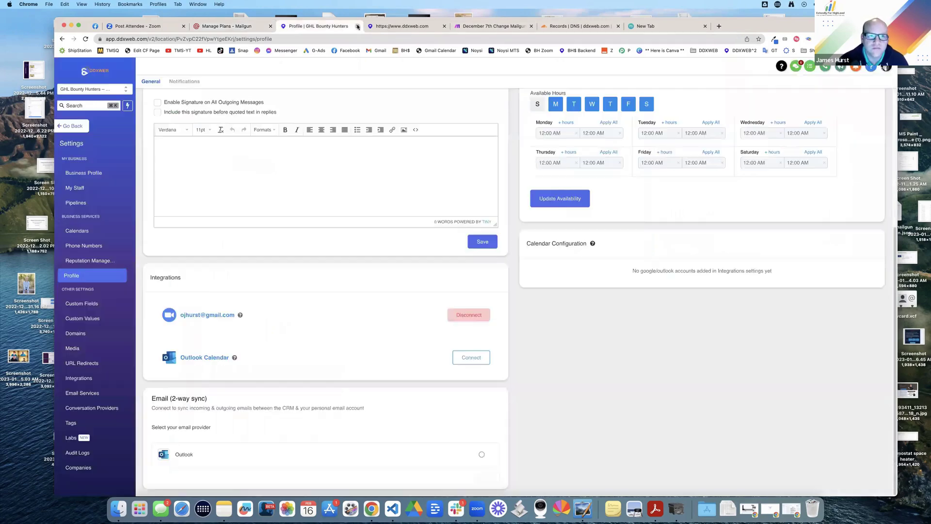
- Close the leftover DDXWEB profile, ddxweb and DNS tabs
left_click(358, 26)
left_click(358, 27)
left_click(357, 26)
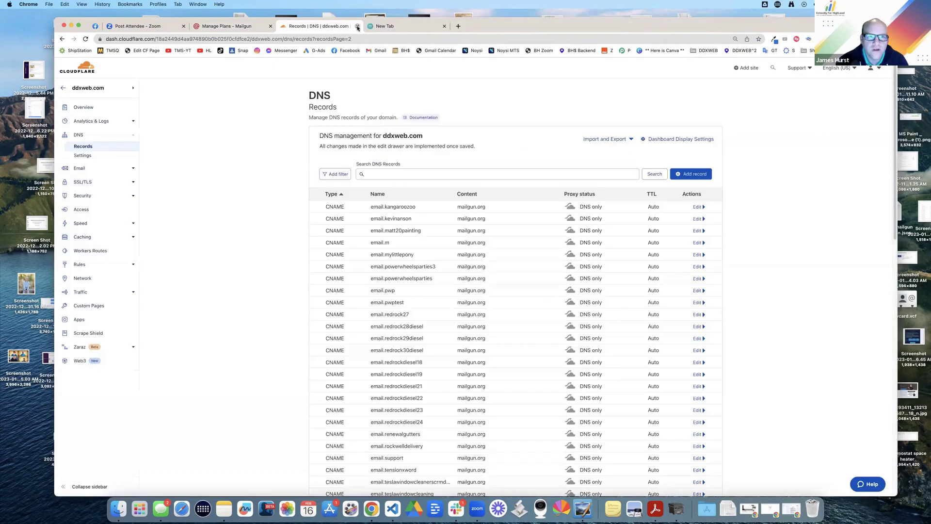
left_click(357, 26)
left_click(435, 39)
- Search Google for 'panda docs' and open the PandaDoc website
type("docussign")
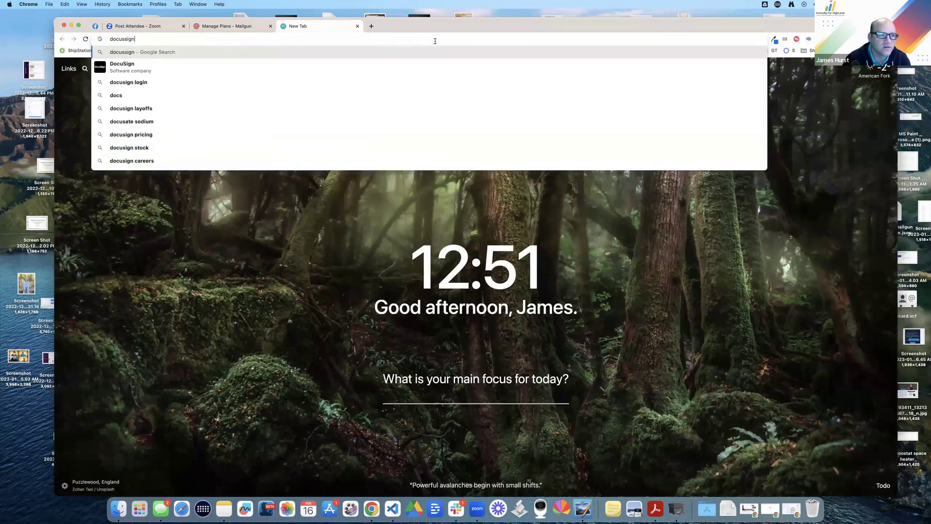
key("BackSpace")
key("BackSpace")
key("BackSpace")
key("BackSpace")
key("BackSpace")
type("panda docs")
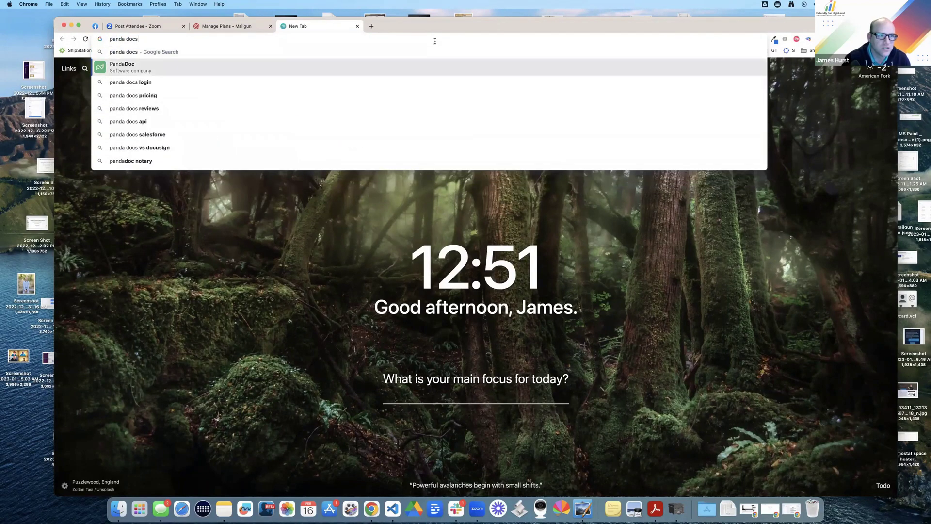
key("Return")
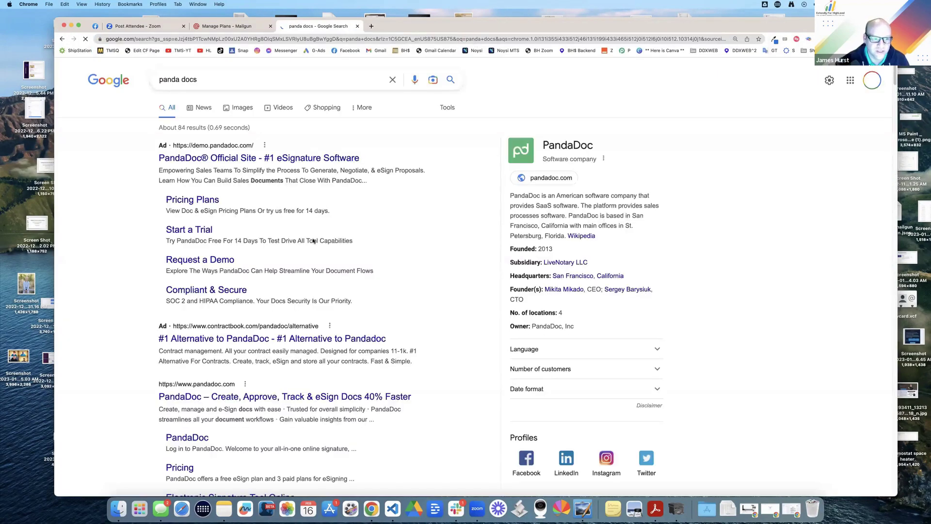
scroll(187, 257, "down", 5)
left_click(186, 255)
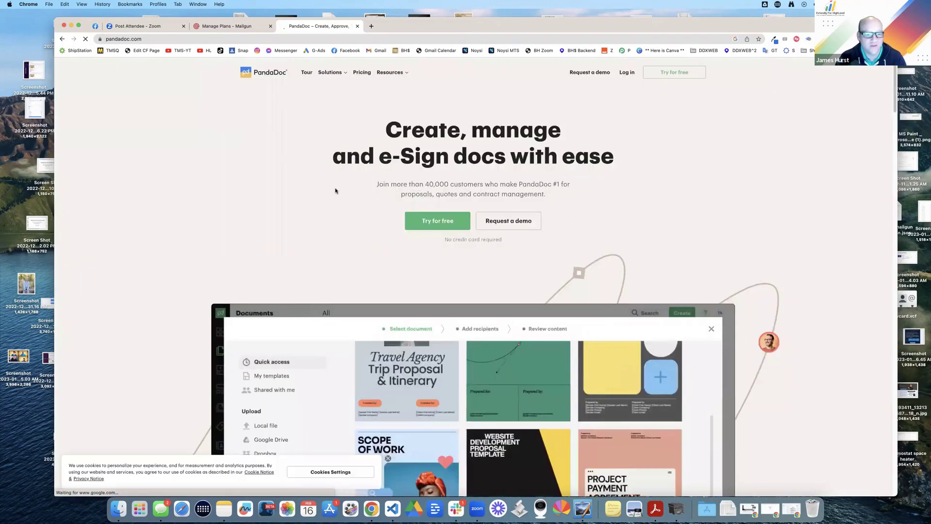
- Review PandaDoc pricing: the Business plan at $49 USD with CRM and Zapier integrations
scroll(342, 193, "down", 1)
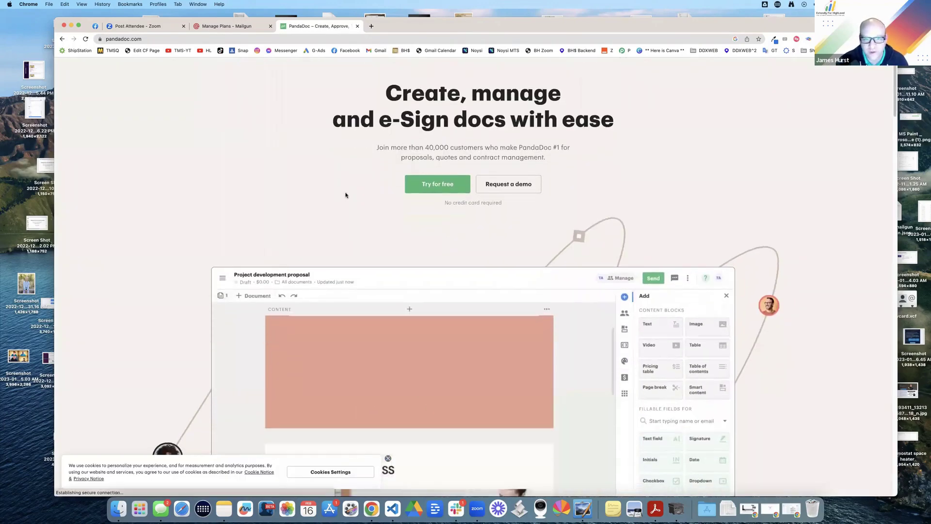
scroll(346, 195, "down", 4)
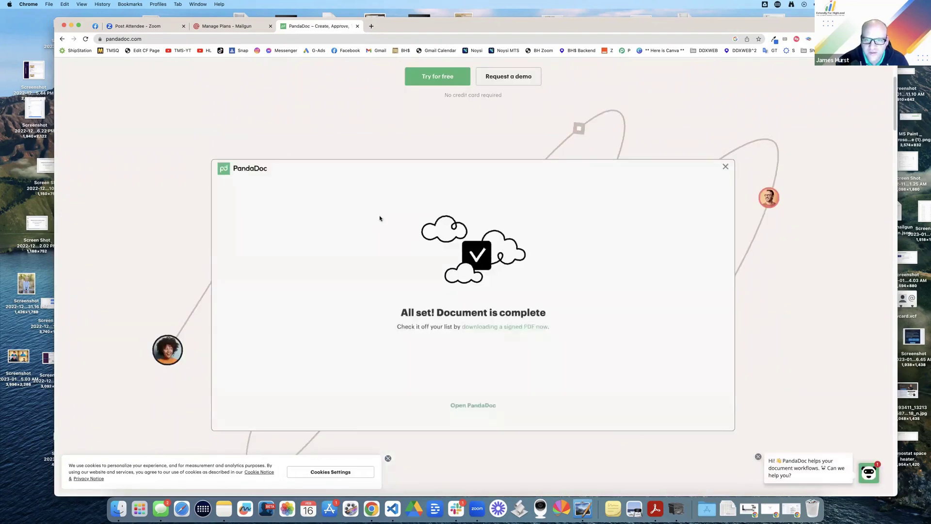
scroll(359, 179, "up", 2)
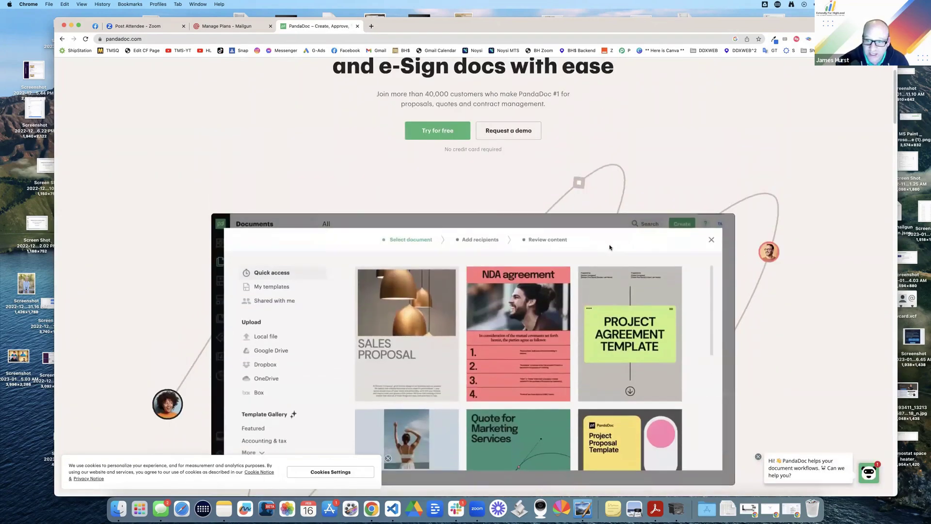
scroll(456, 242, "up", 3)
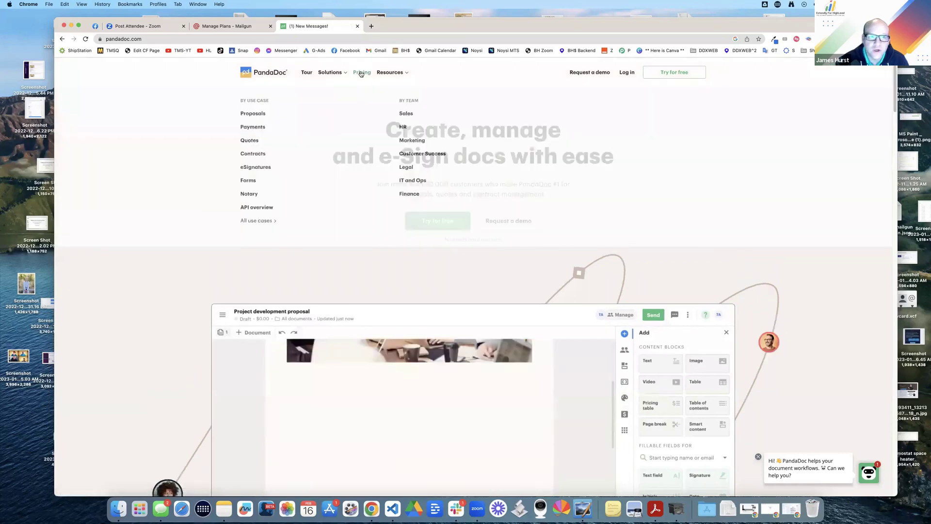
left_click(361, 73)
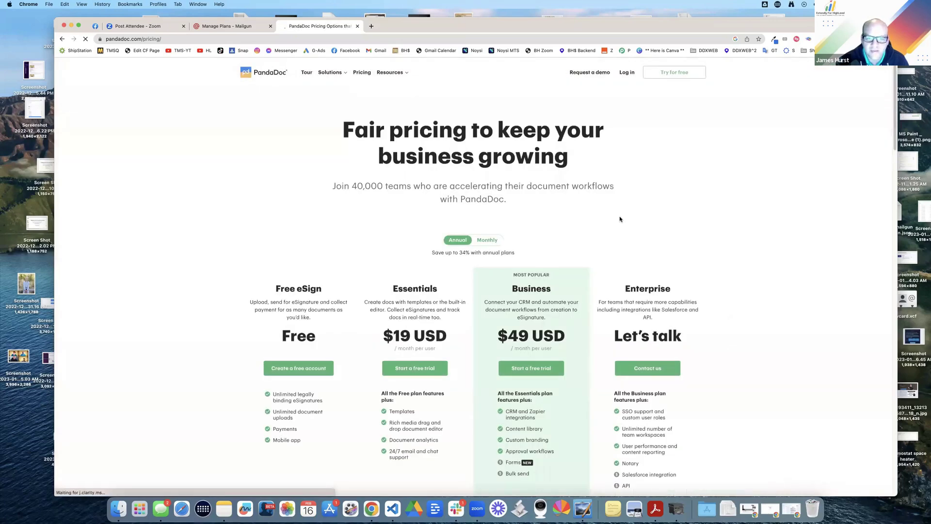
scroll(574, 316, "down", 3)
left_click_drag(537, 333, 539, 334)
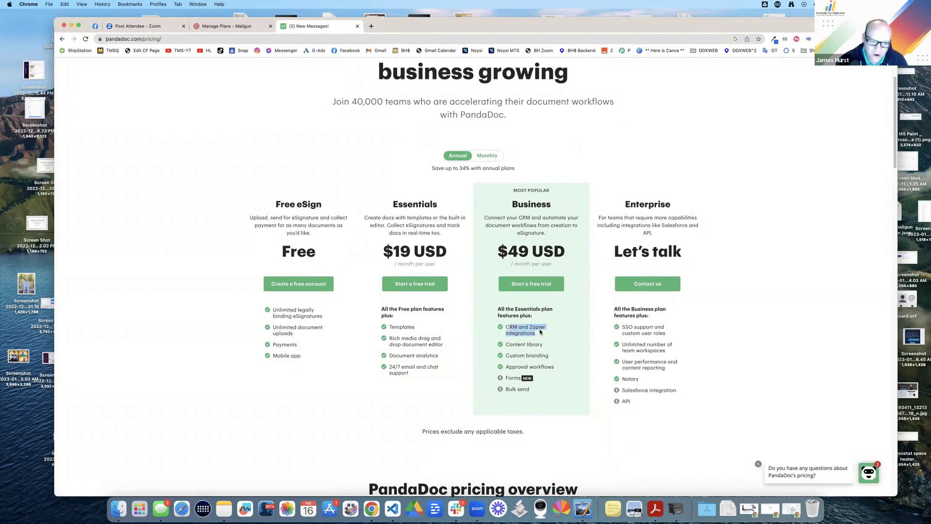
scroll(536, 243, "up", 1)
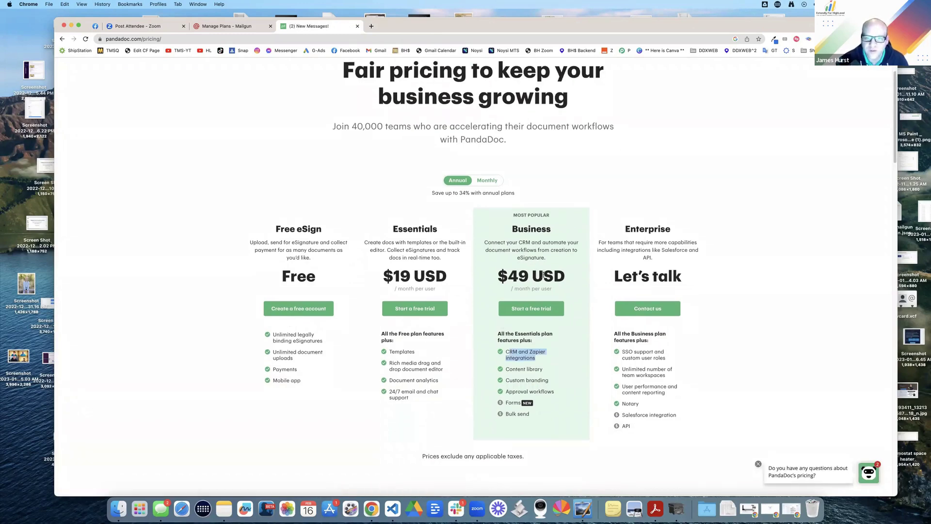
scroll(270, 142, "up", 1)
left_click(271, 140)
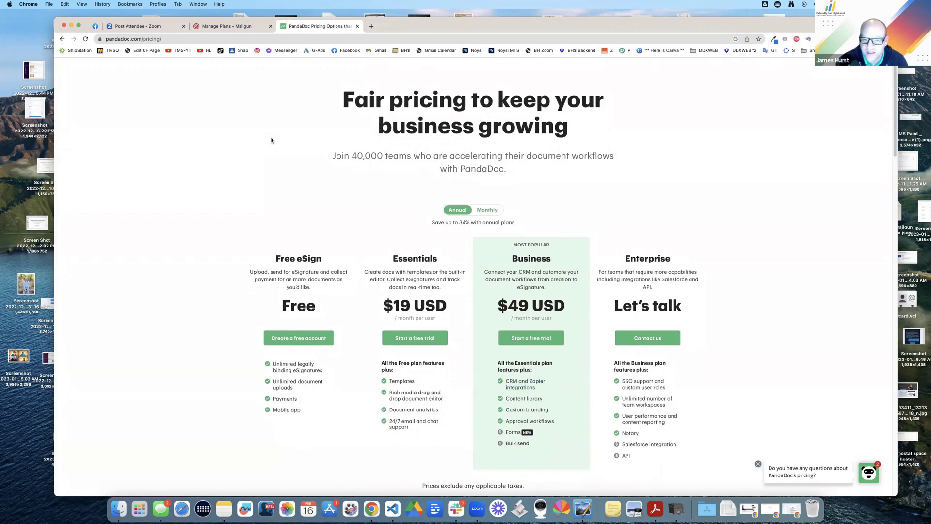
triple_click(531, 305)
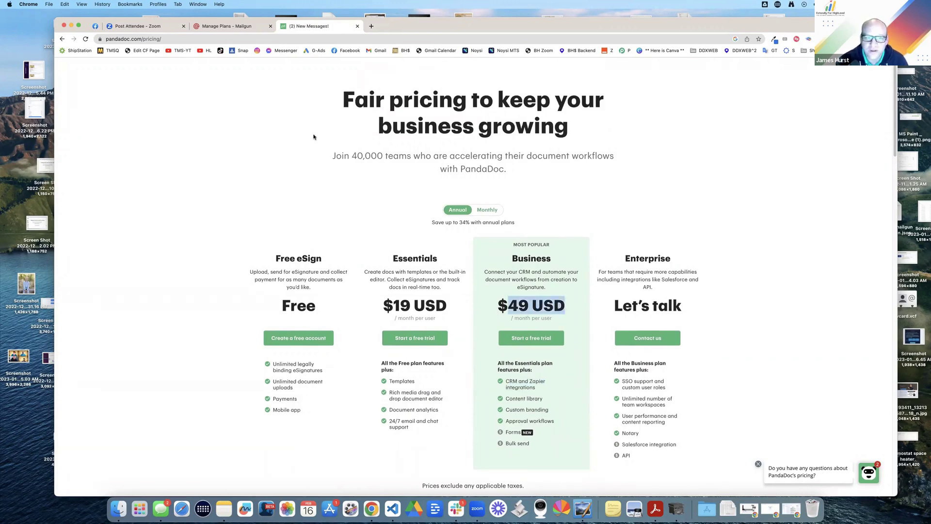
left_click(314, 136)
key("super+t")
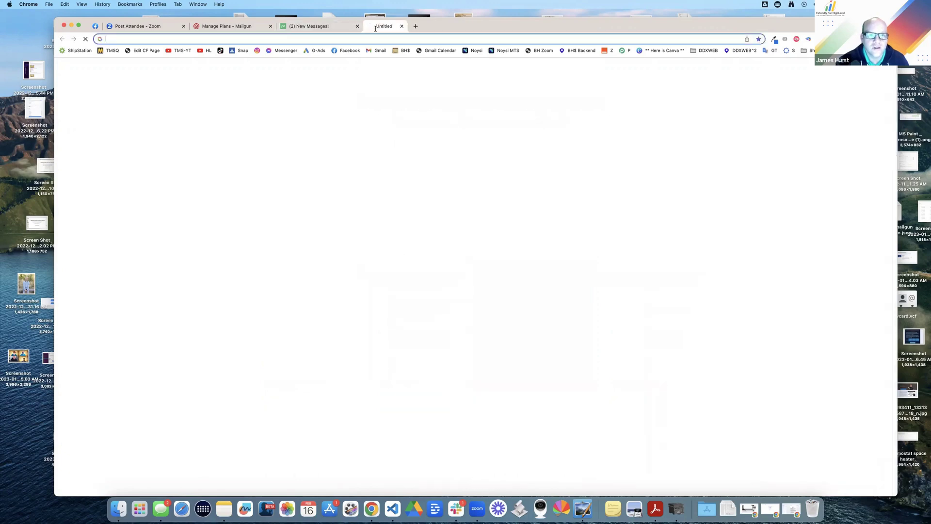
- Go to esignatures.io and view its pricing of $0.49 per sent contract, no monthly fees
type("e")
type("signaturesi")
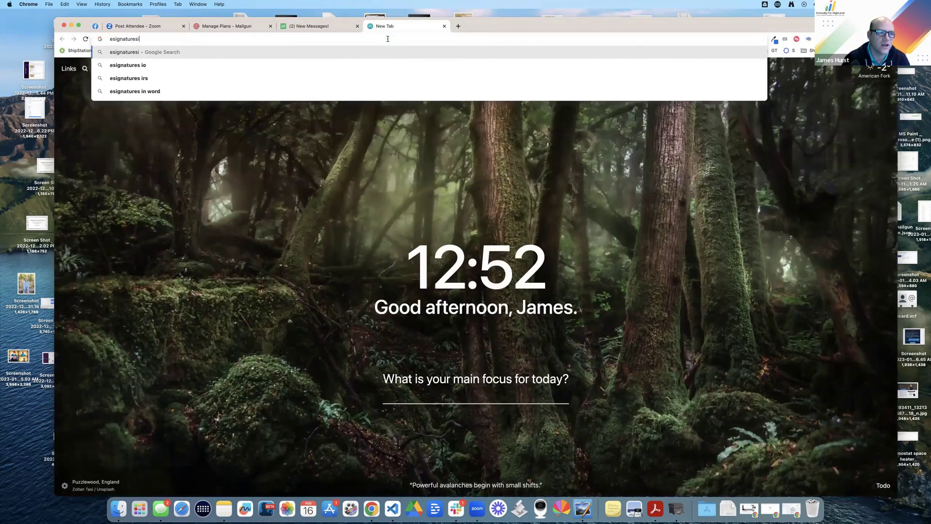
key("BackSpace")
type(".io")
key("Return")
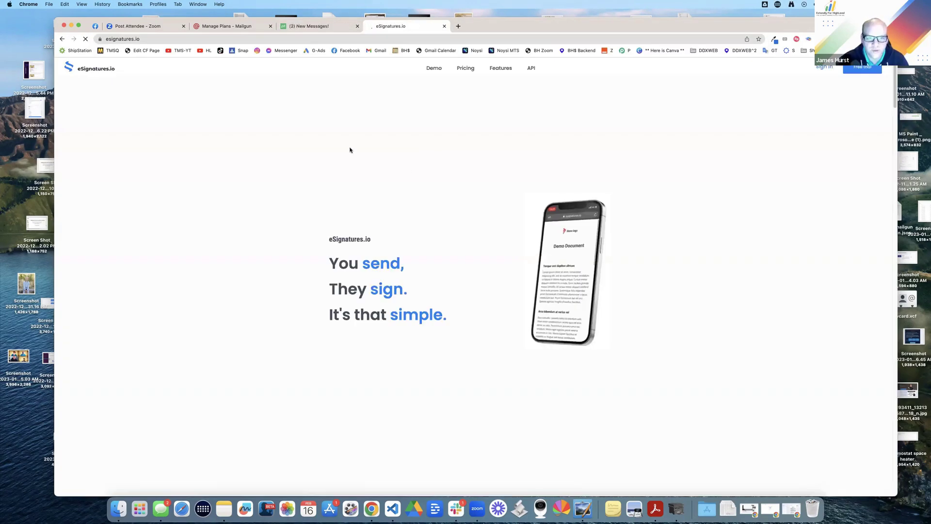
left_click_drag(339, 264, 401, 265)
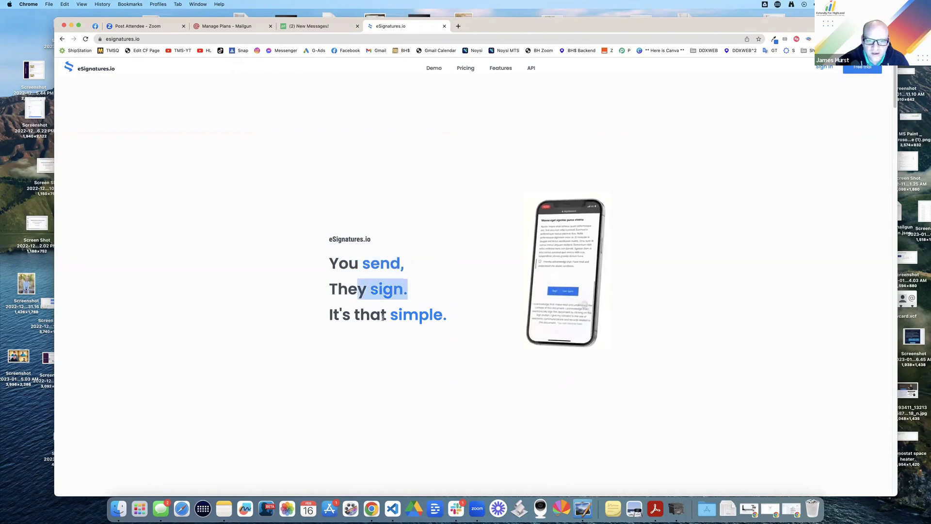
left_click(466, 69)
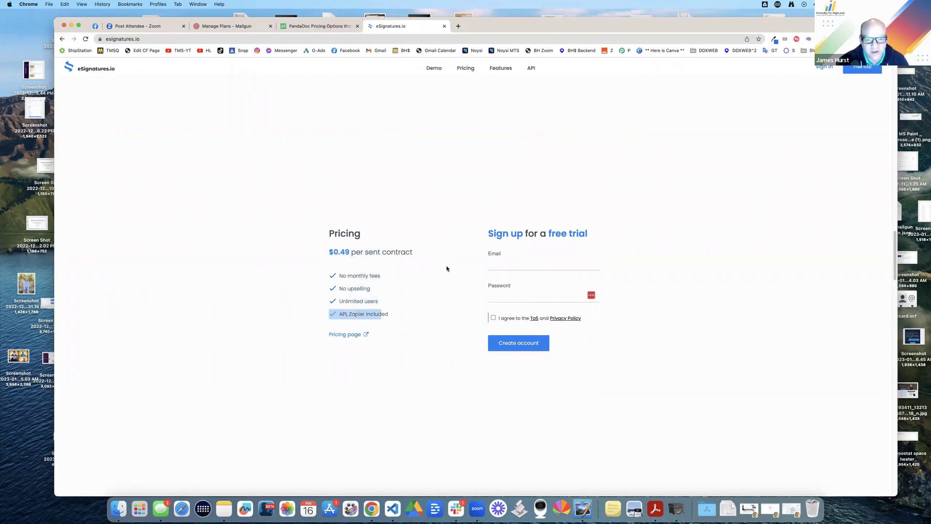
- Search Google for docusign and open the DocuSign homepage
left_click(459, 26)
type("docusign")
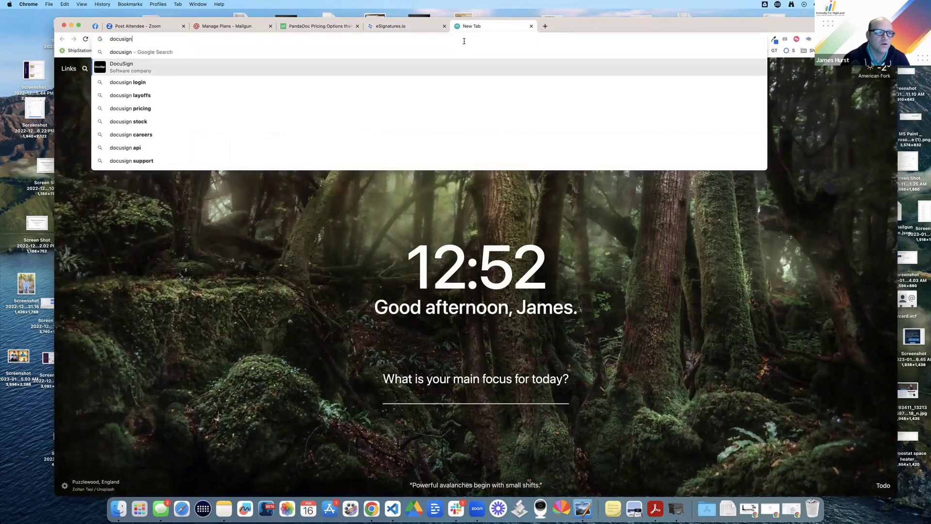
key("Return")
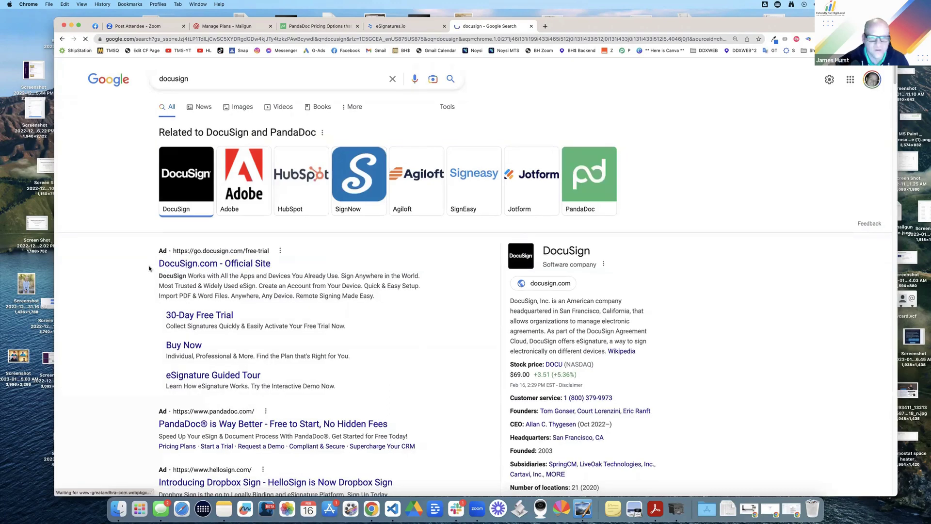
scroll(146, 267, "down", 2)
scroll(146, 266, "down", 3)
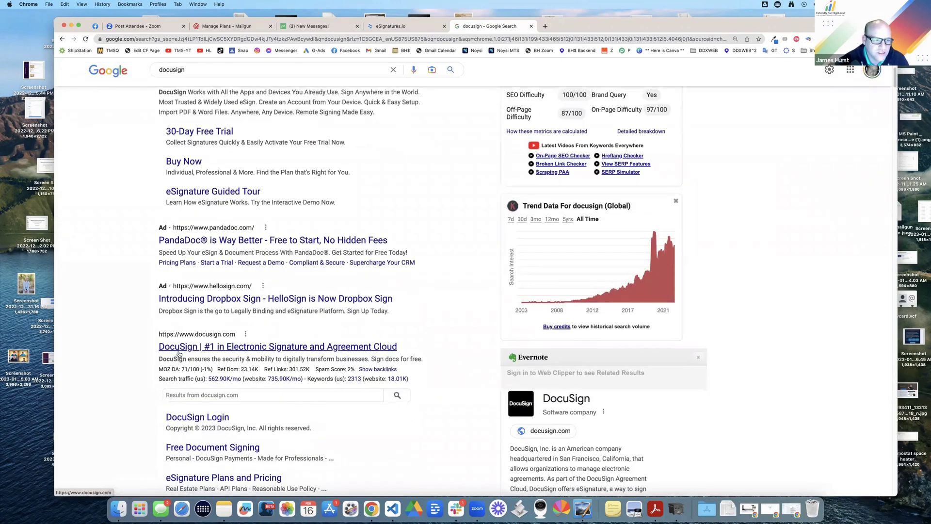
left_click(178, 347)
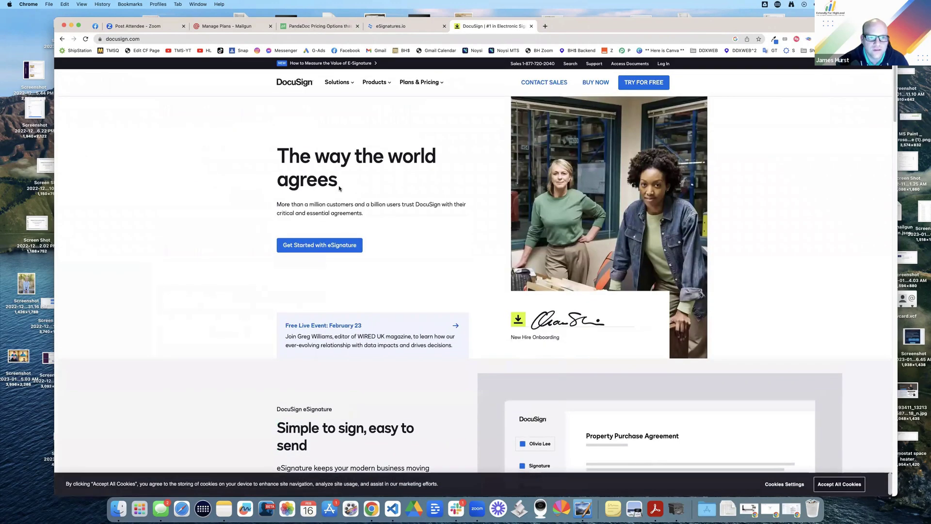
triple_click(340, 189)
- Log in to DocuSign with the saved password and the emailed verification code
left_click(663, 64)
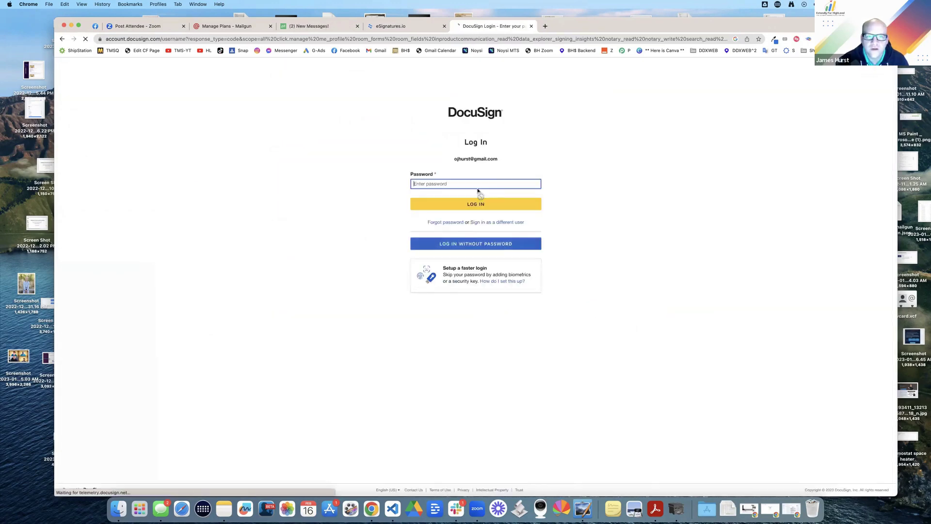
left_click(475, 203)
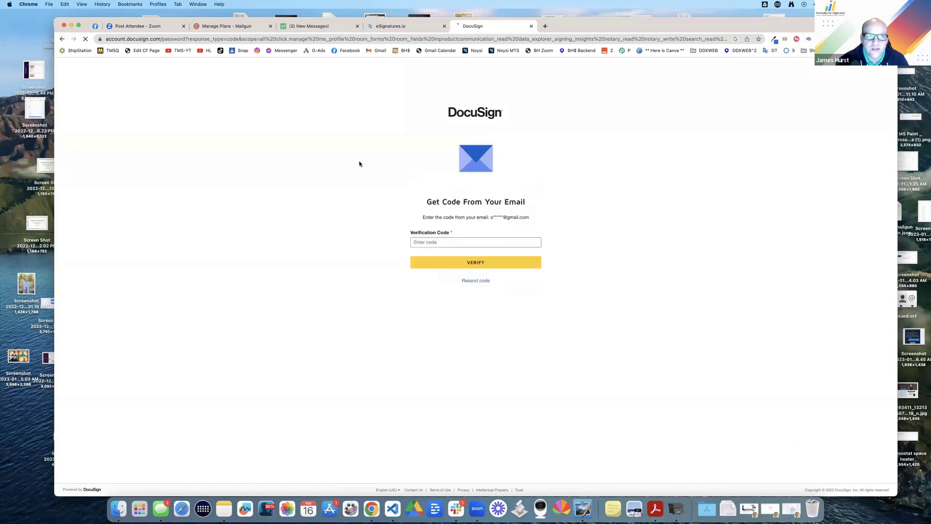
left_click(452, 242)
left_click(473, 263)
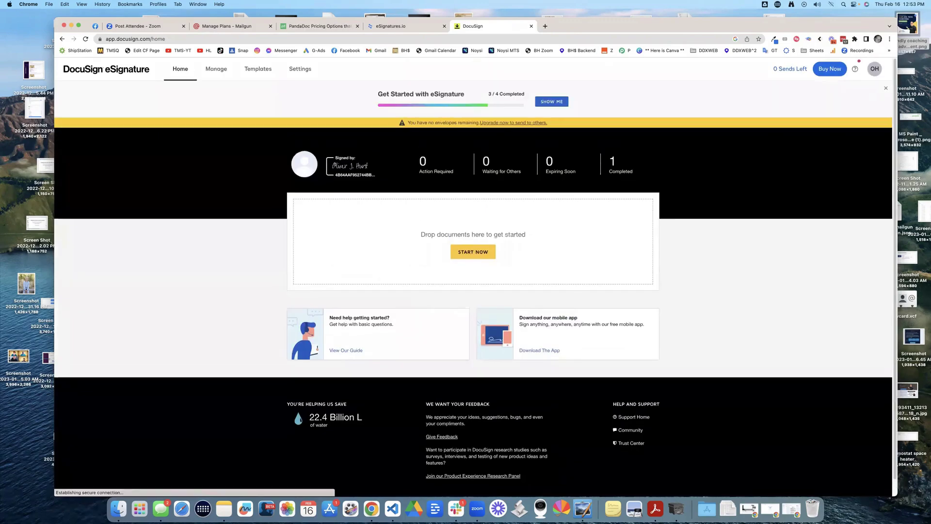
- Close the Mailgun and Zoom tabs and open the Zapier bookmark in a new tab
left_click(270, 26)
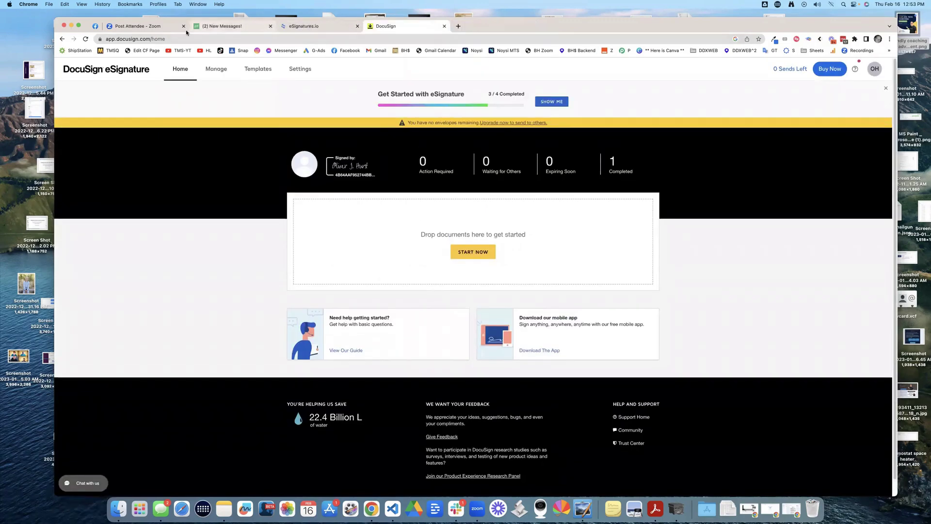
left_click(183, 28)
left_click(183, 27)
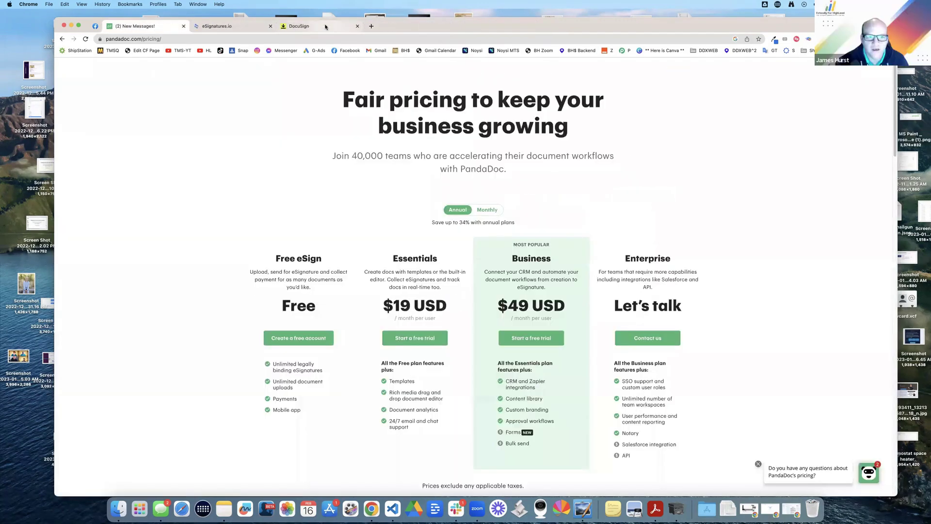
left_click(315, 27)
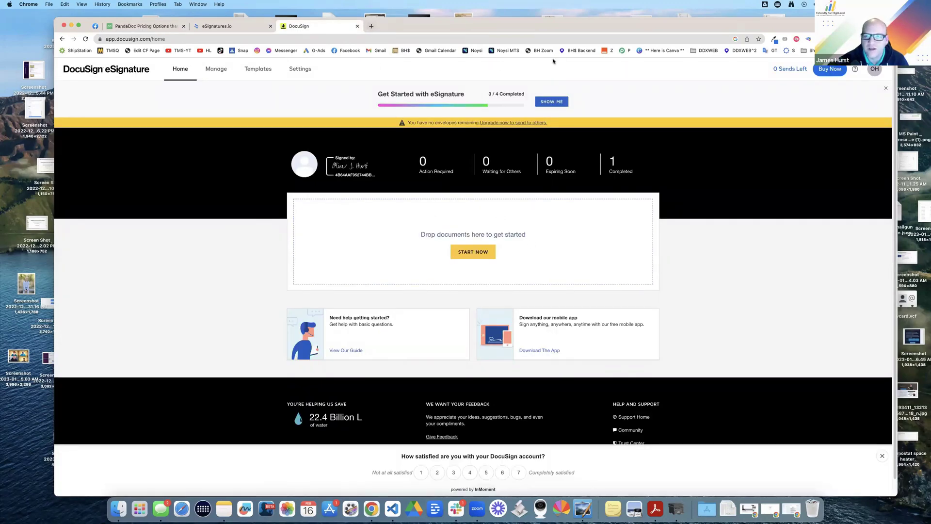
right_click(607, 52)
left_click(622, 59)
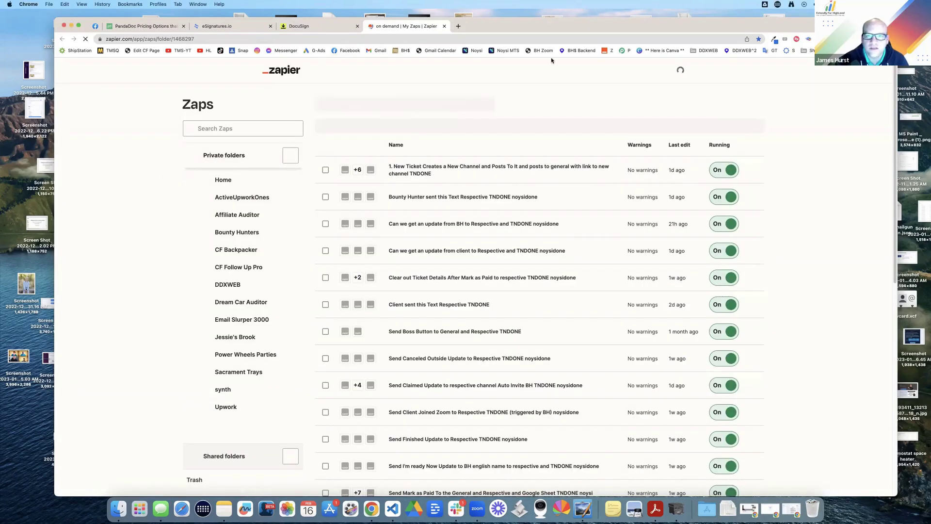
- Open the DDXWEB backend bookmark in a new tab, then return to Zapier's zaps list
right_click(575, 50)
left_click(596, 58)
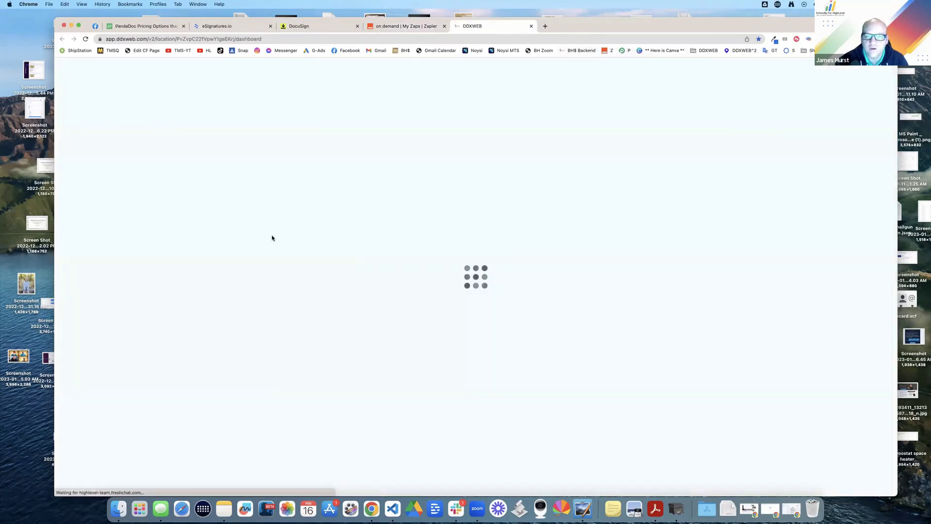
left_click(405, 27)
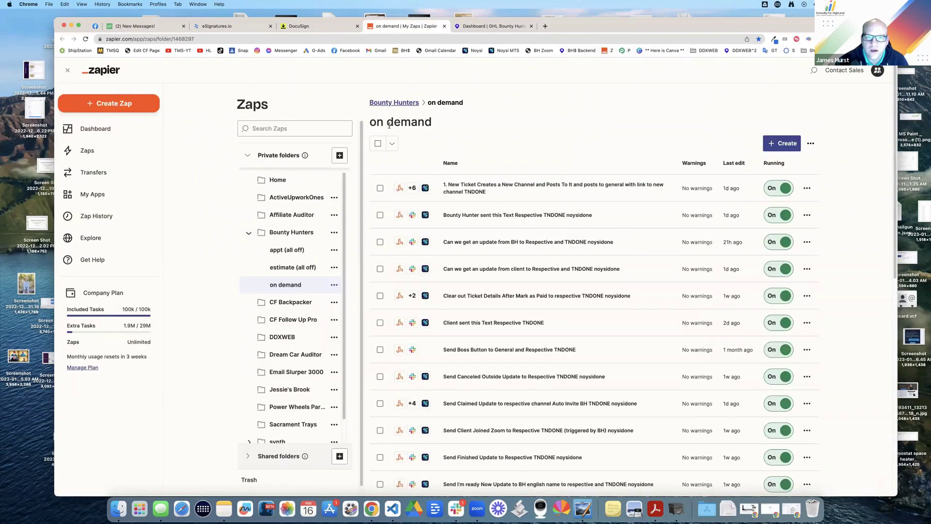
- Create a new Zap with a Webhooks by Zapier Catch Hook trigger
left_click(782, 144)
left_click(747, 165)
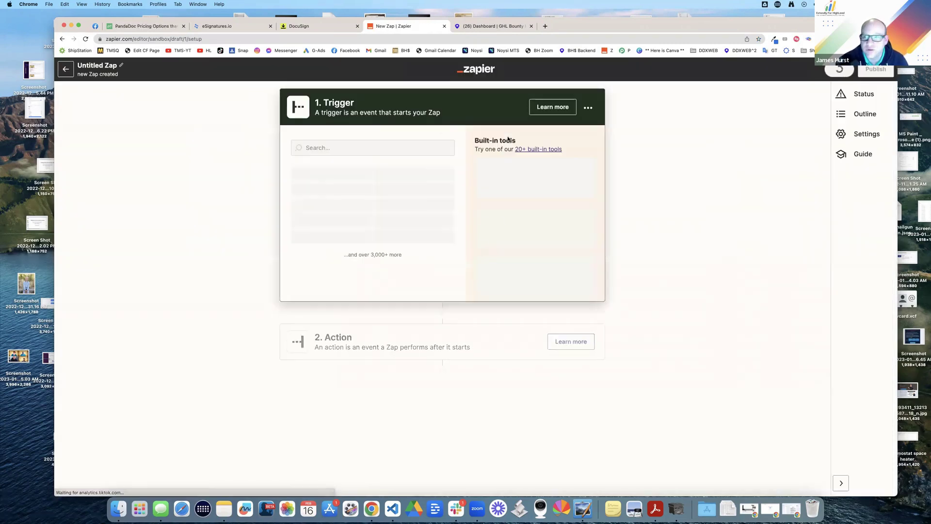
left_click(329, 239)
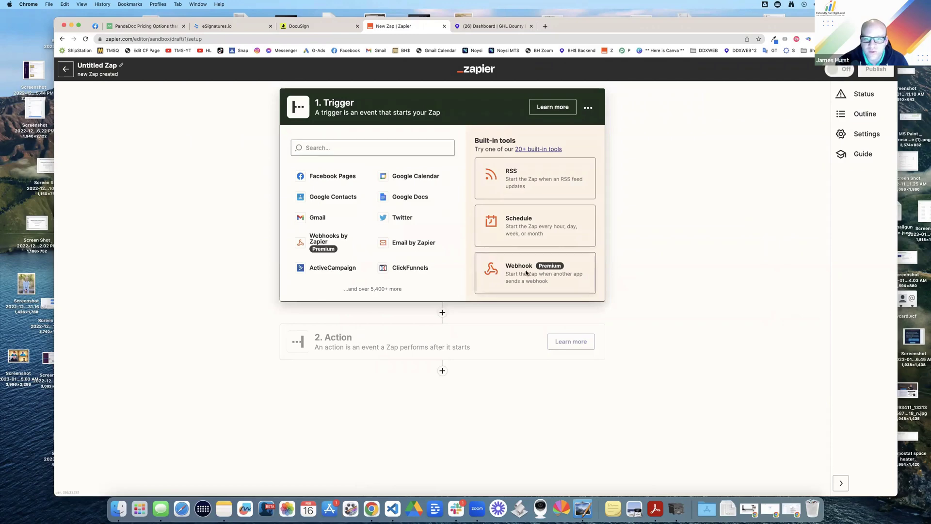
left_click(345, 270)
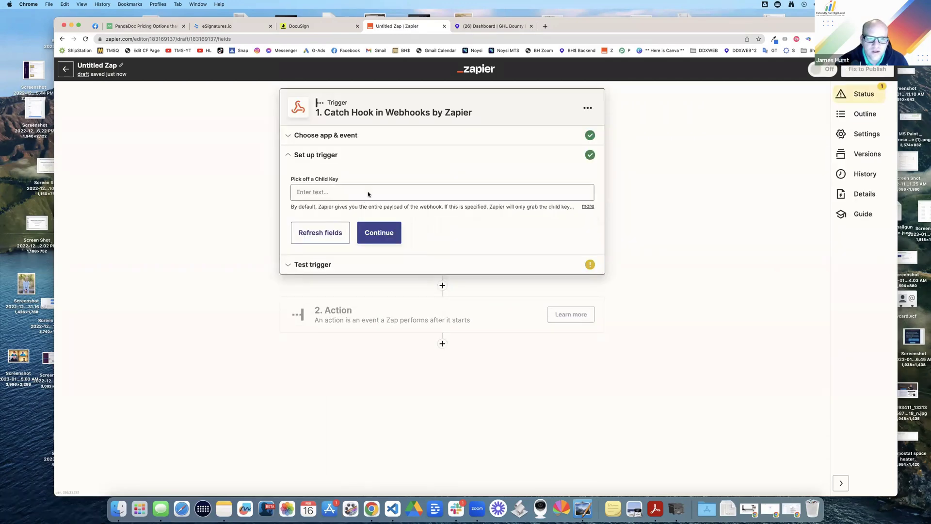
left_click(383, 231)
left_click(492, 26)
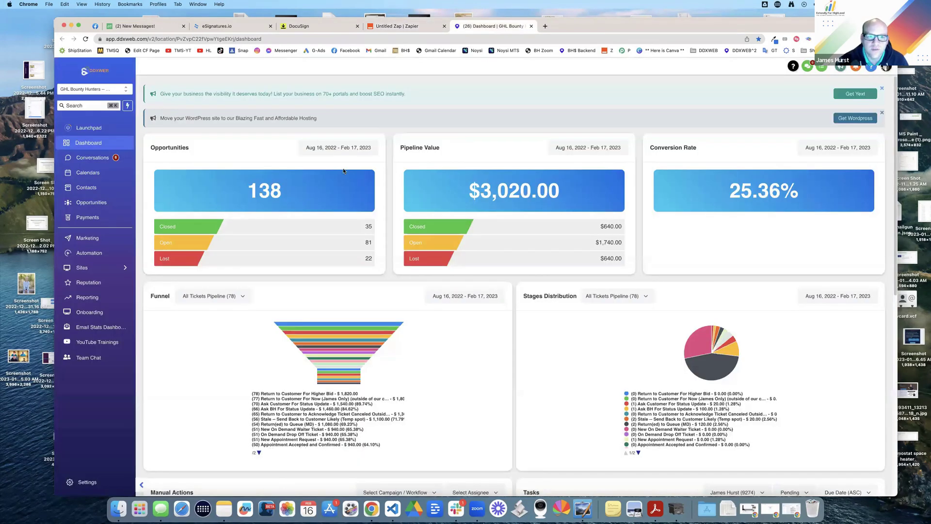
- Open the 4. Bounty Hunter OnBoarding Sequence workflow in Hiring and HR Workflows and add a final step
left_click(84, 256)
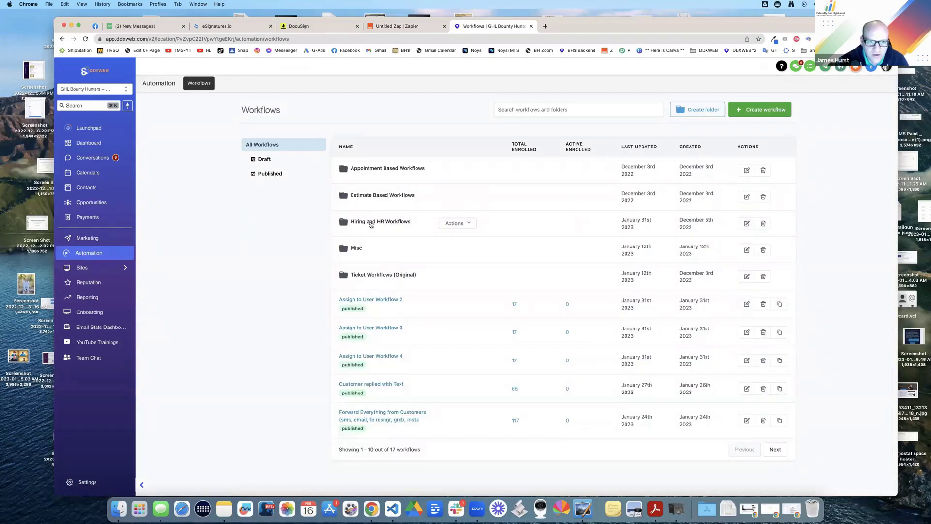
left_click(372, 221)
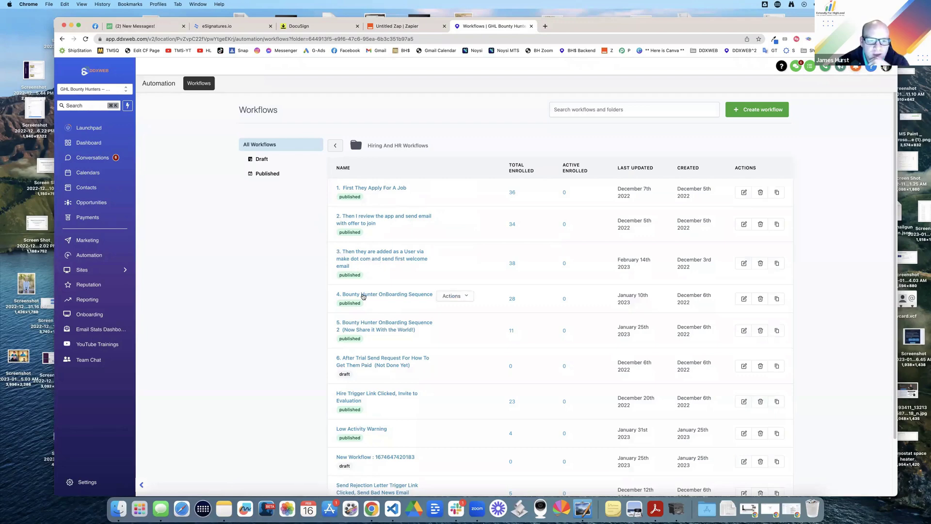
left_click(374, 296)
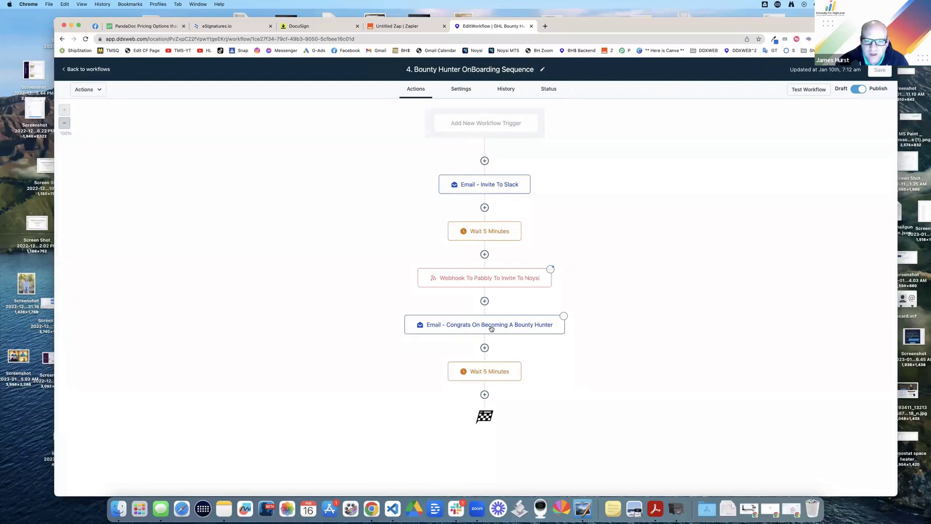
left_click(485, 396)
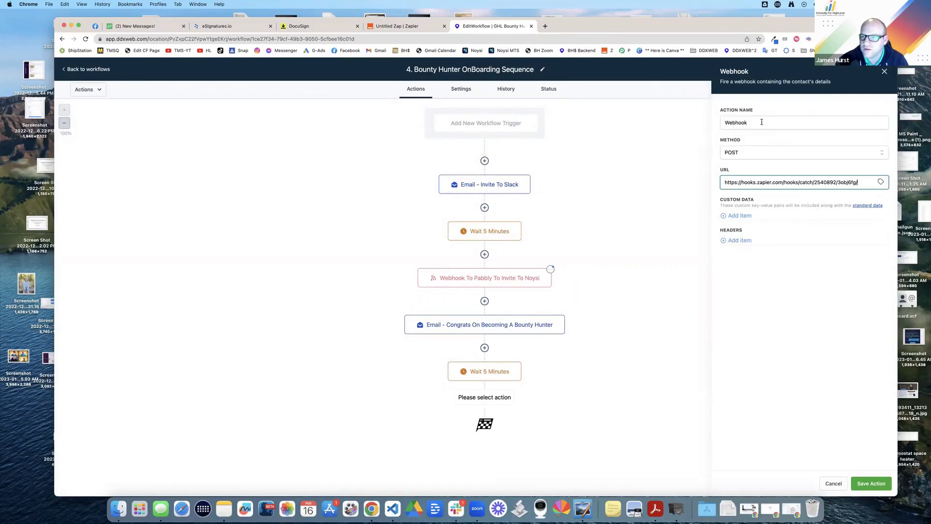
left_click(421, 29)
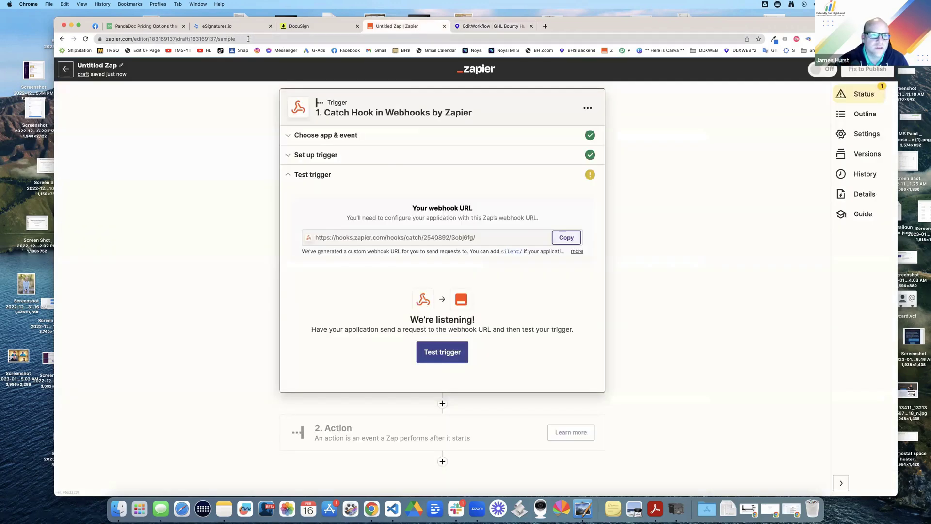
- Name the new webhook action with the copied Zap editor address and save it
left_click_drag(218, 39, 108, 42)
key("super+c")
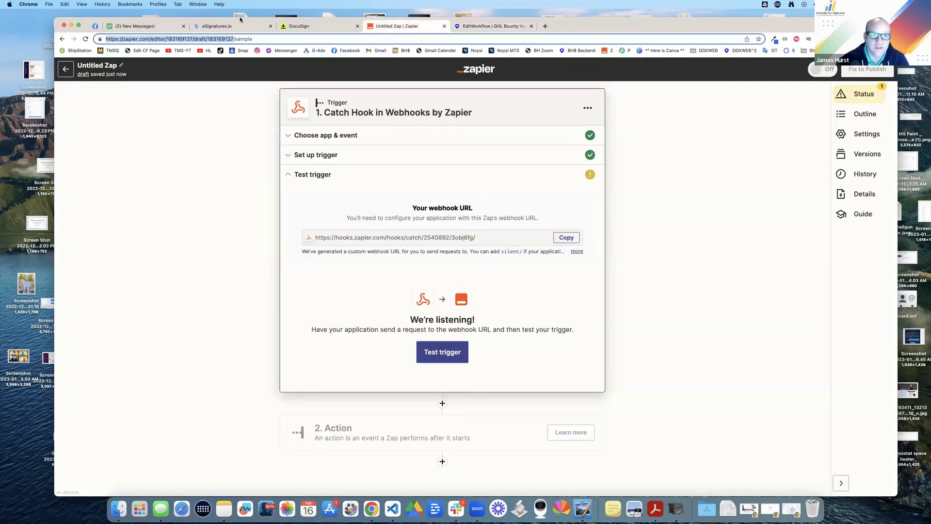
left_click(489, 28)
triple_click(737, 123)
key("super+v")
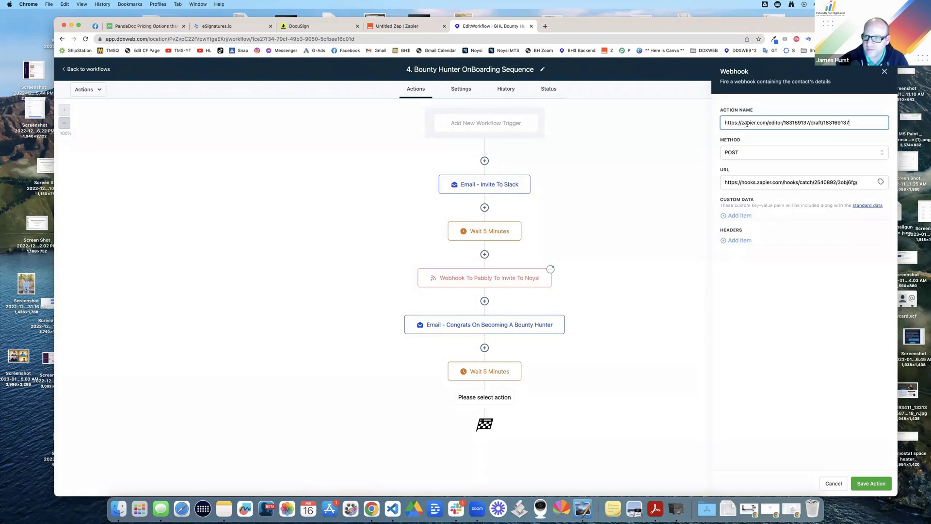
key("BackSpace")
key("BackSpace")
key("BackSpace")
key("BackSpace")
key("BackSpace")
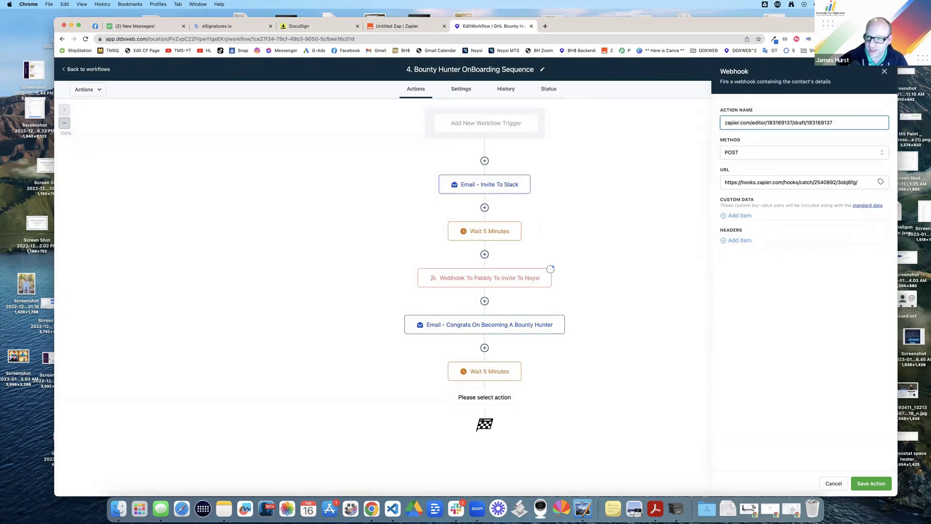
left_click(778, 262)
left_click(871, 483)
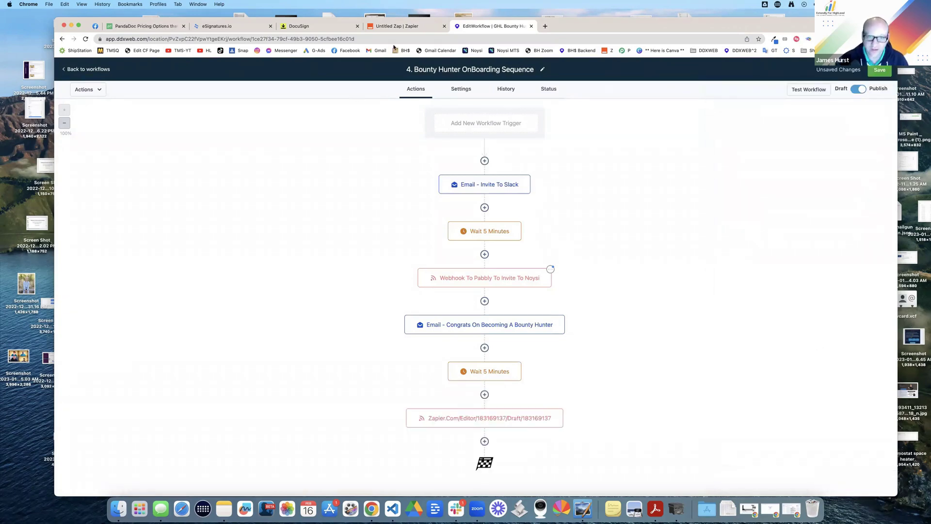
- Rename the Zap to 'Send Bounty Hunter W-9 Docusign'
left_click(398, 25)
left_click(111, 66)
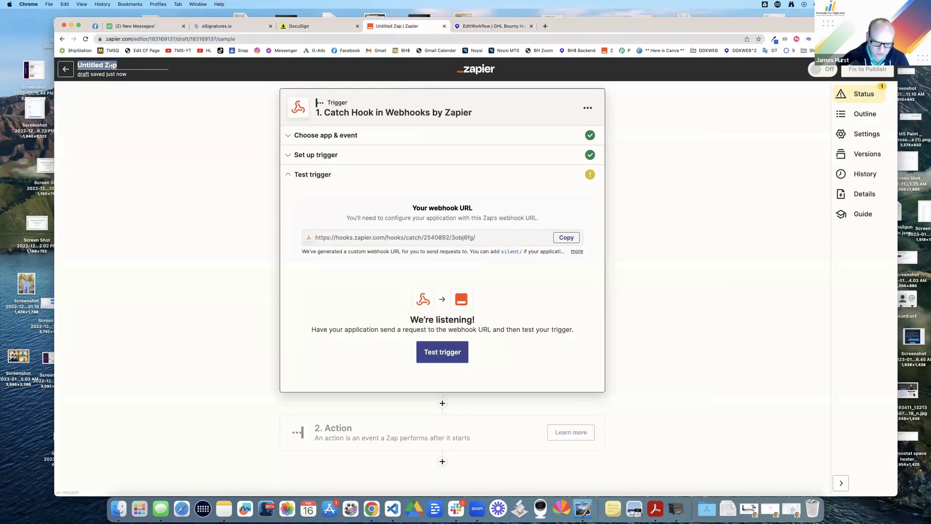
type("Send Bounty ")
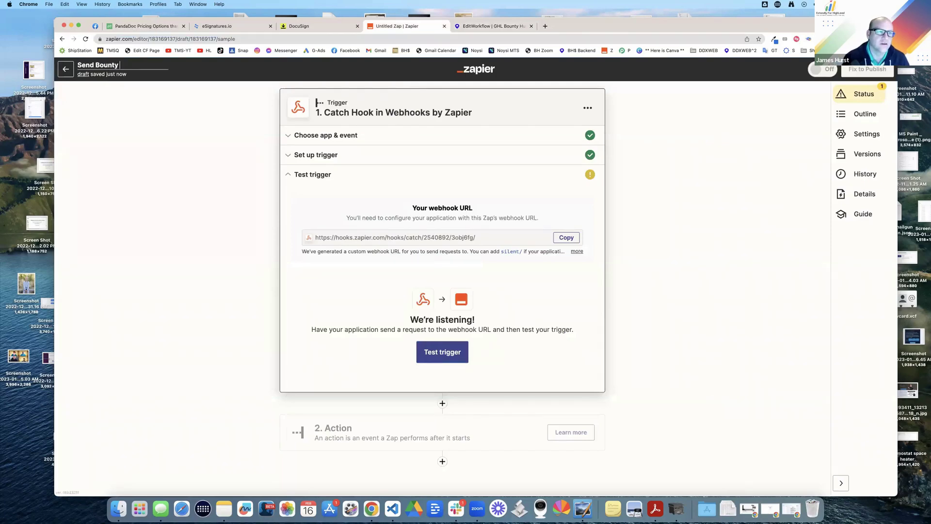
type("Hunter W-9 S")
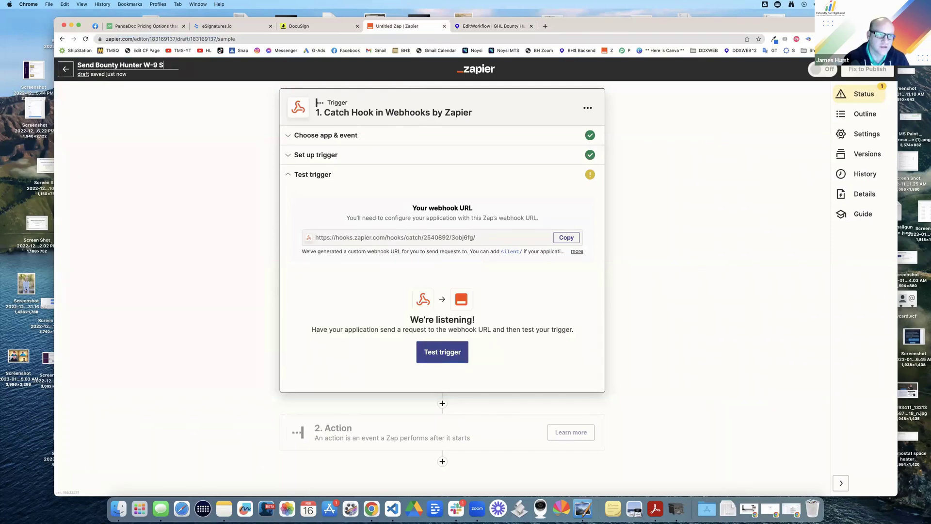
left_click(159, 68)
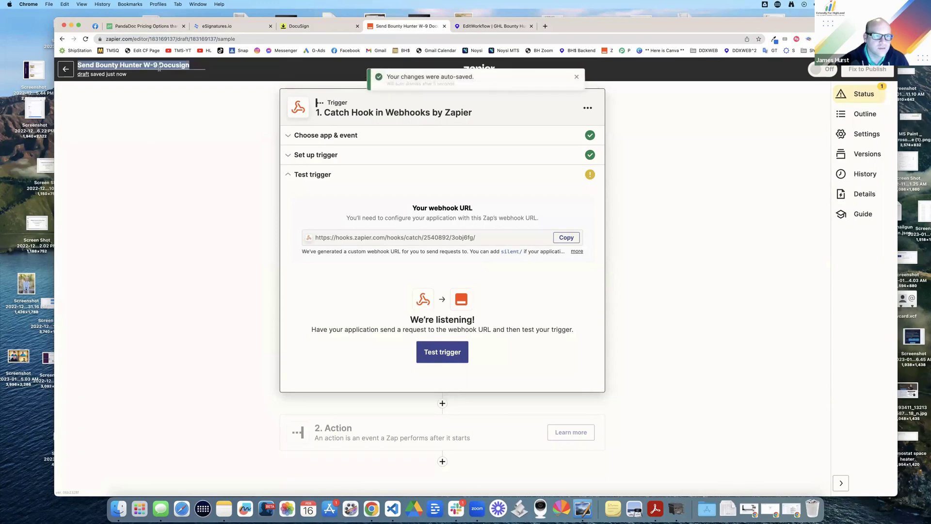
- Close the Pabbly webhook step's comment and view the note on the Zapier webhook step
left_click(492, 26)
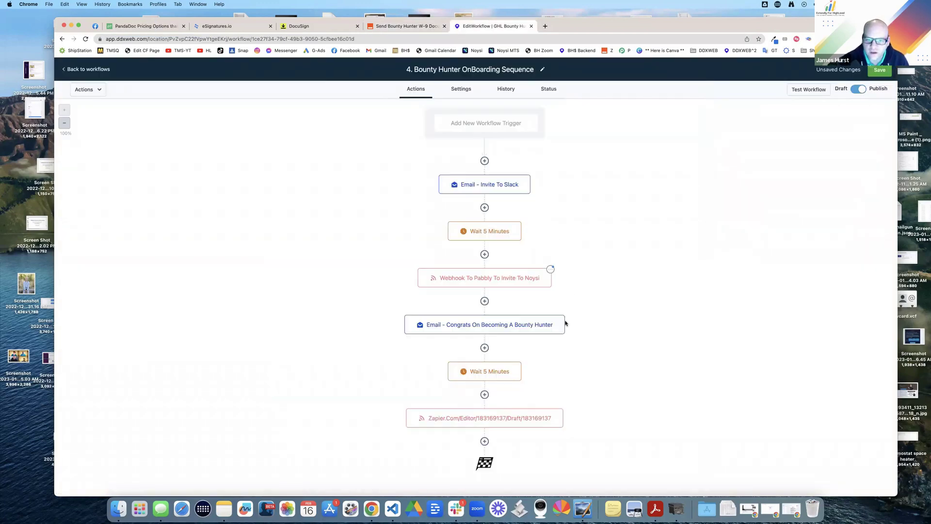
left_click(563, 411)
left_click(579, 434)
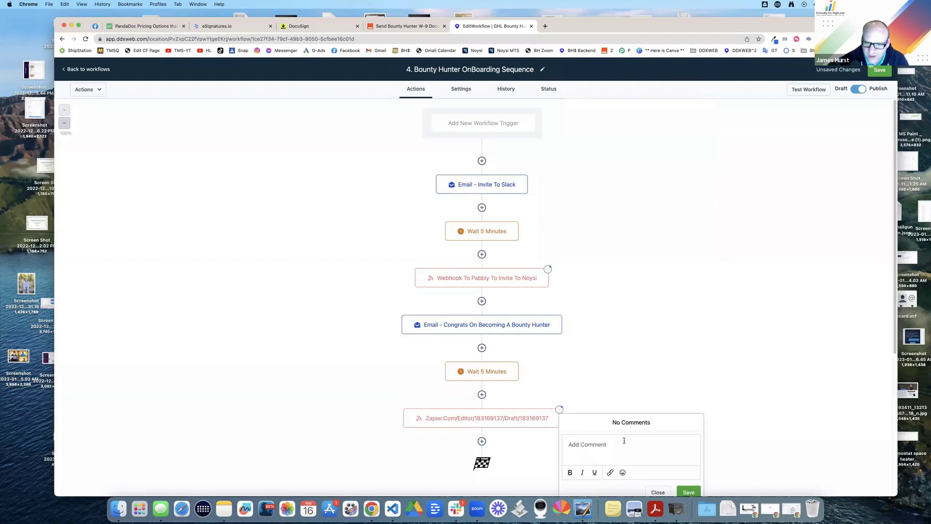
scroll(624, 440, "down", 1)
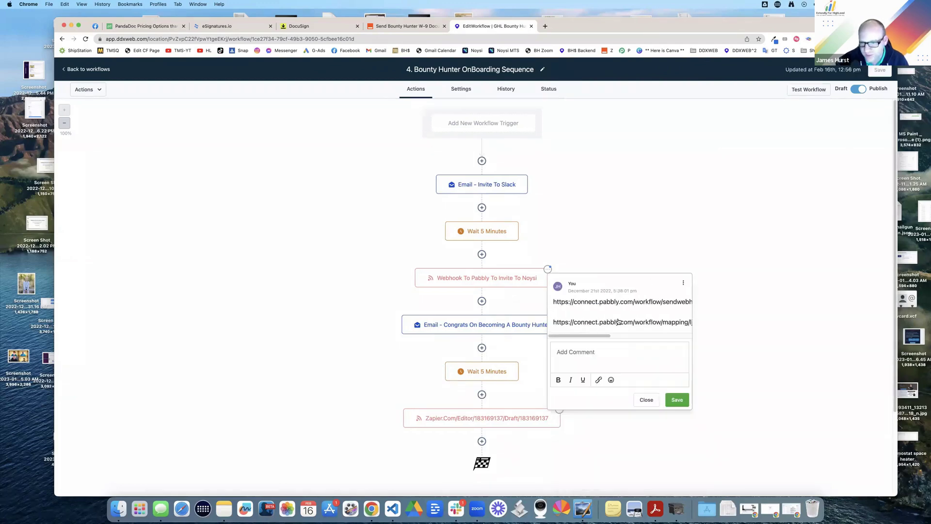
left_click(646, 399)
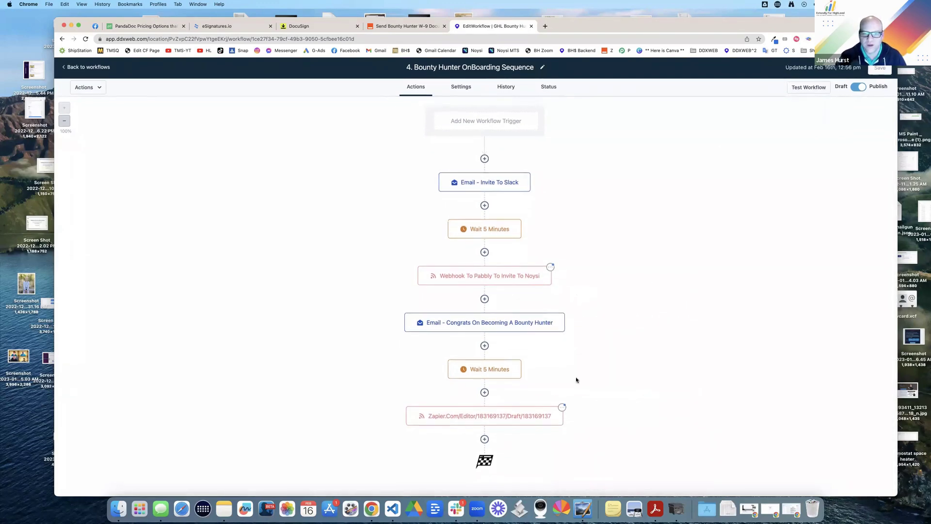
left_click(562, 409)
left_click(590, 435)
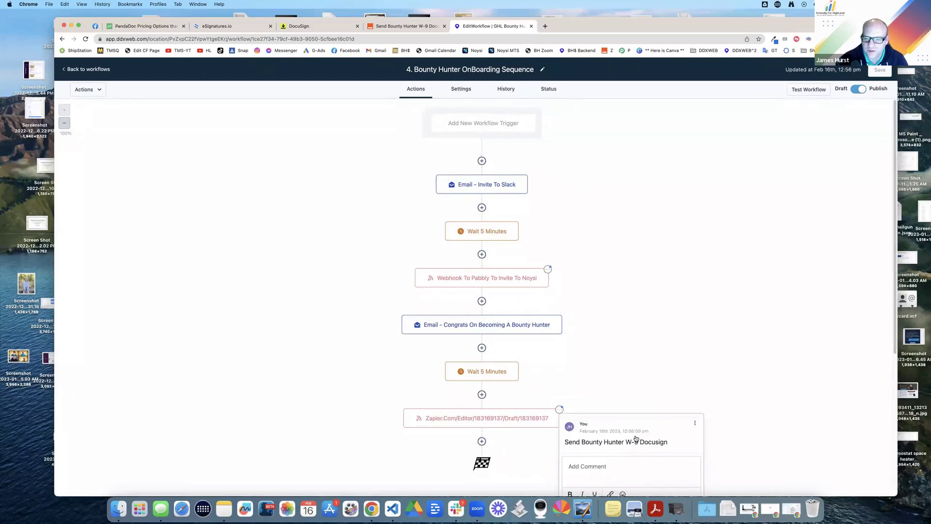
left_click(405, 26)
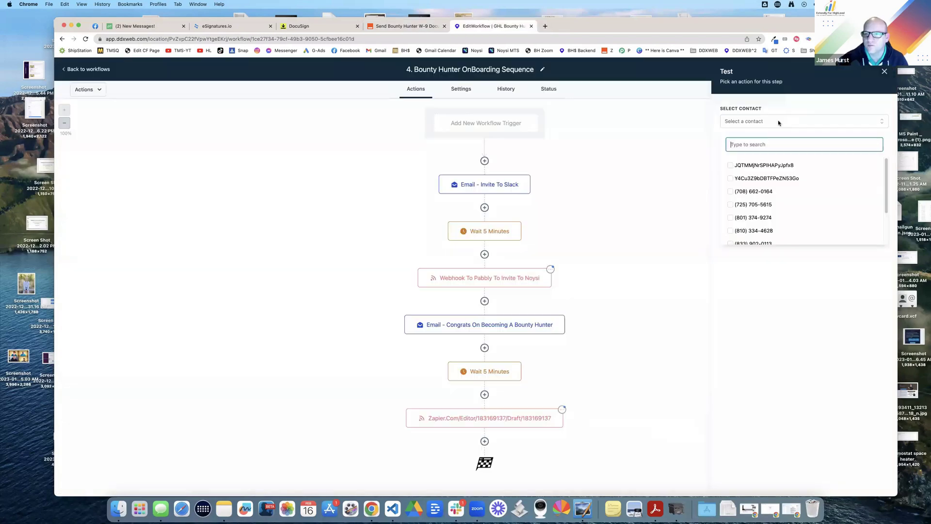
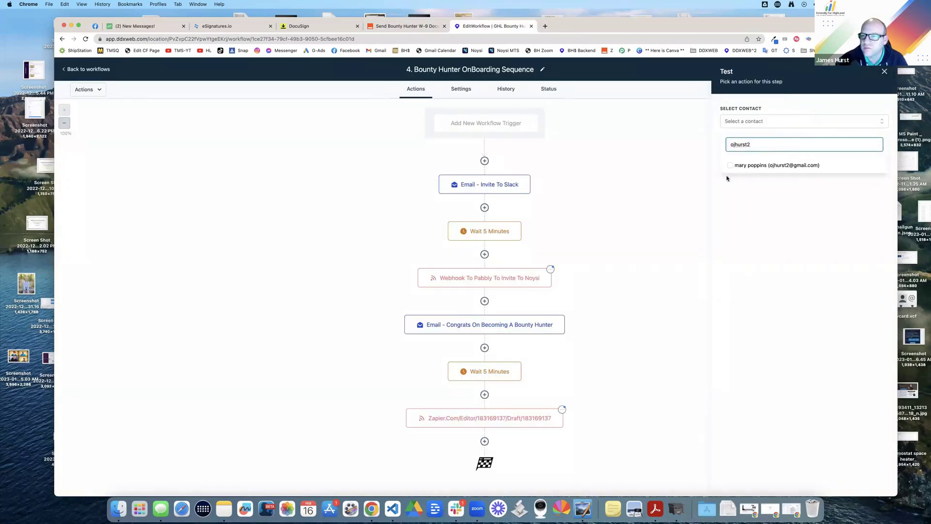
- Run Test Workflow with a searched-for test contact
left_click(731, 167)
left_click(700, 176)
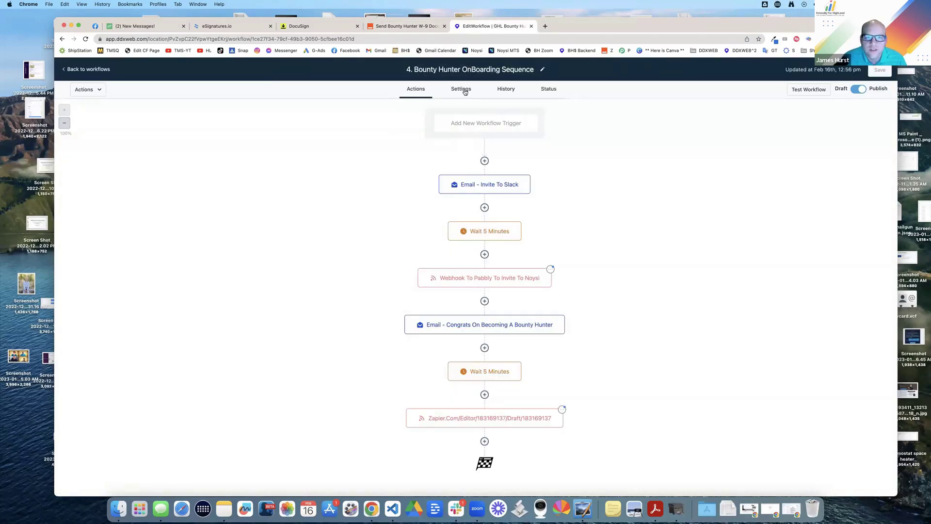
- Move all contacts waiting in the Wait step on to the next step and reload the workflow
left_click(462, 89)
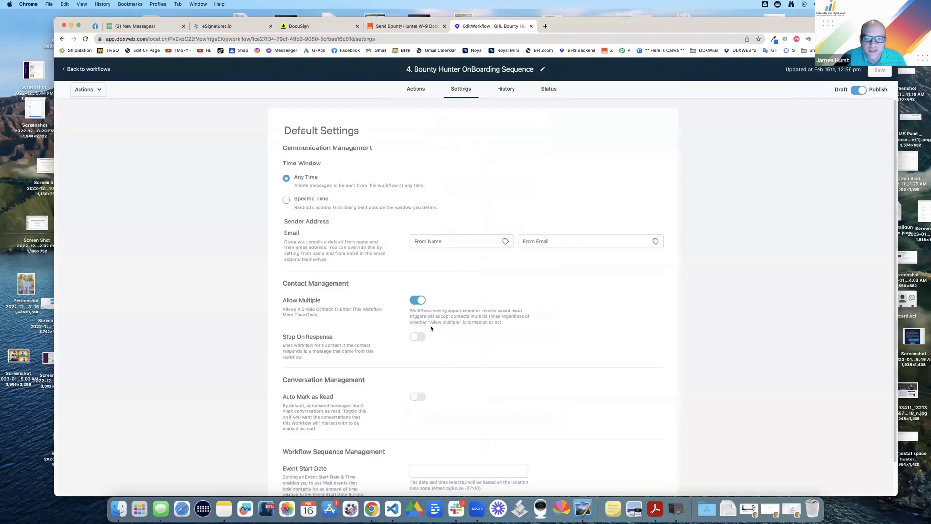
left_click(416, 89)
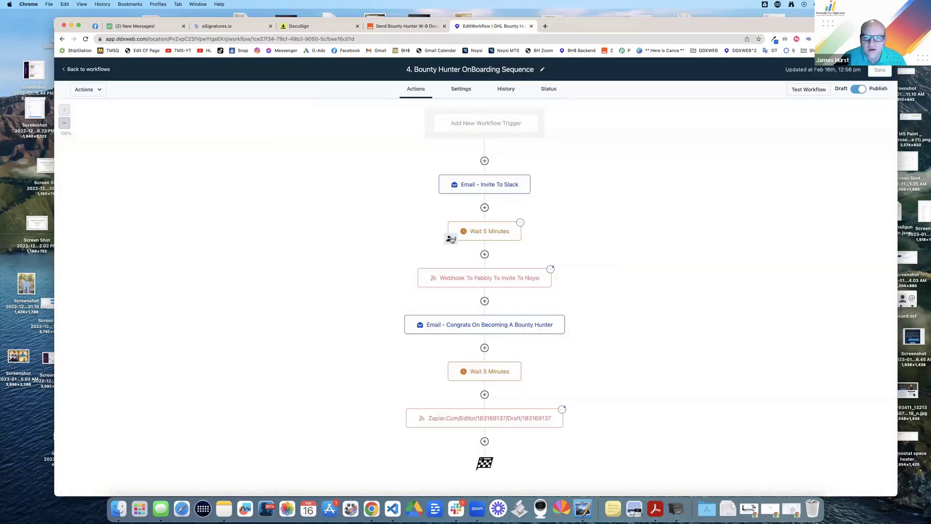
left_click(451, 239)
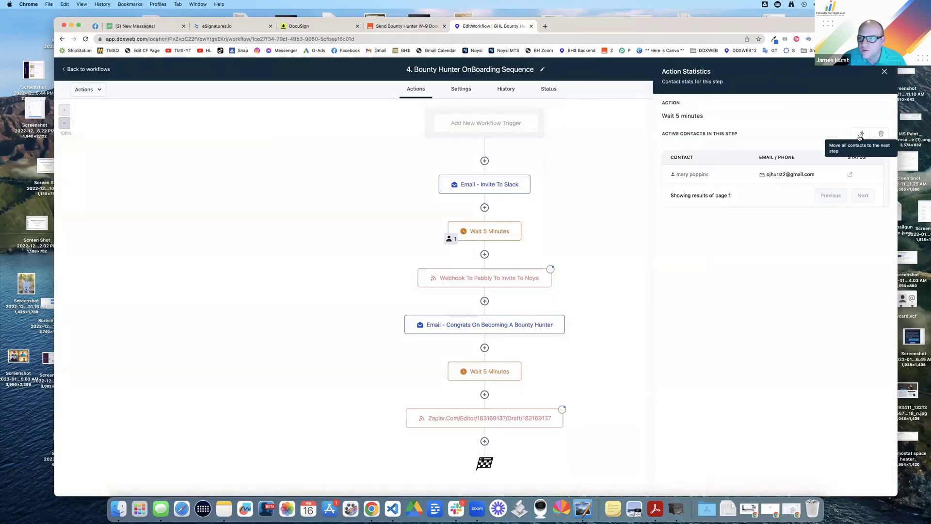
left_click(862, 135)
left_click(534, 310)
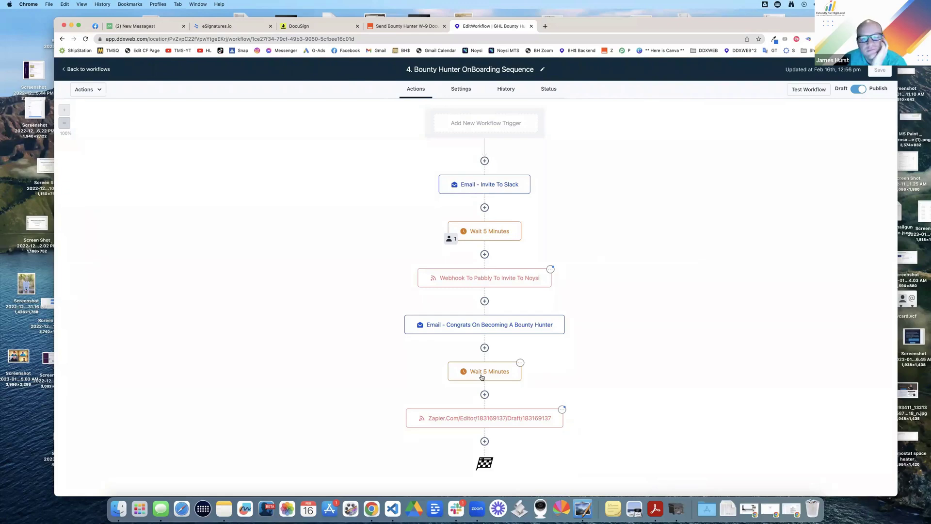
left_click(85, 39)
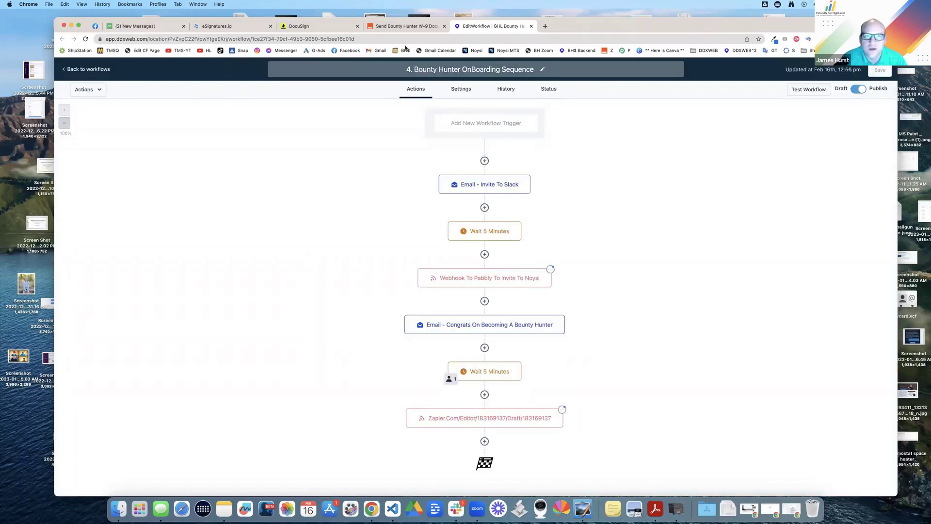
- Test the Zapier Catch Hook trigger and search the received request for its email fields
left_click(406, 27)
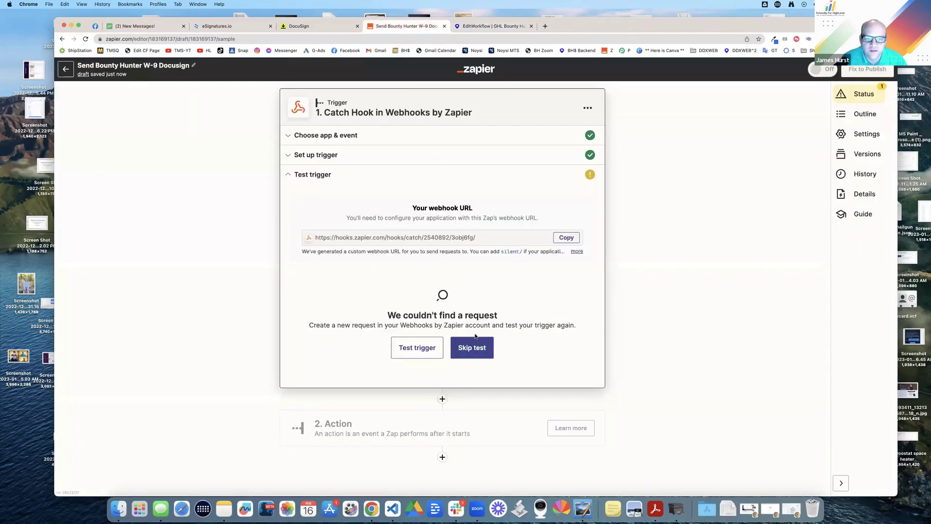
left_click(422, 350)
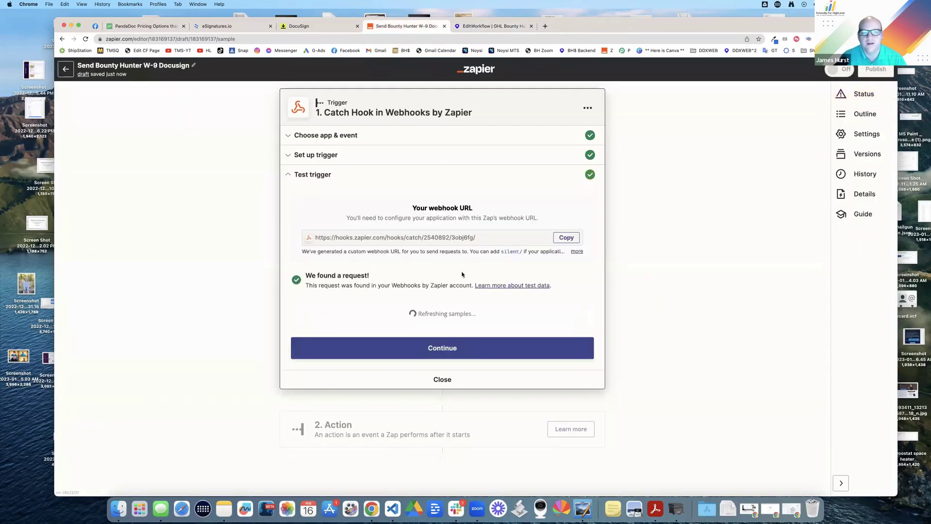
scroll(437, 350, "down", 5)
scroll(437, 350, "up", 3)
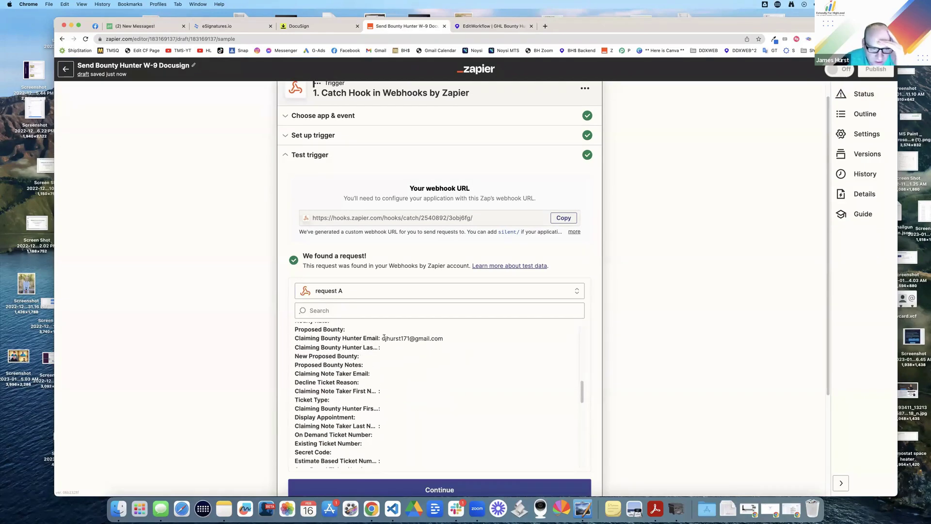
left_click_drag(384, 338, 431, 338)
scroll(422, 335, "up", 2)
scroll(408, 322, "up", 1)
left_click(395, 314)
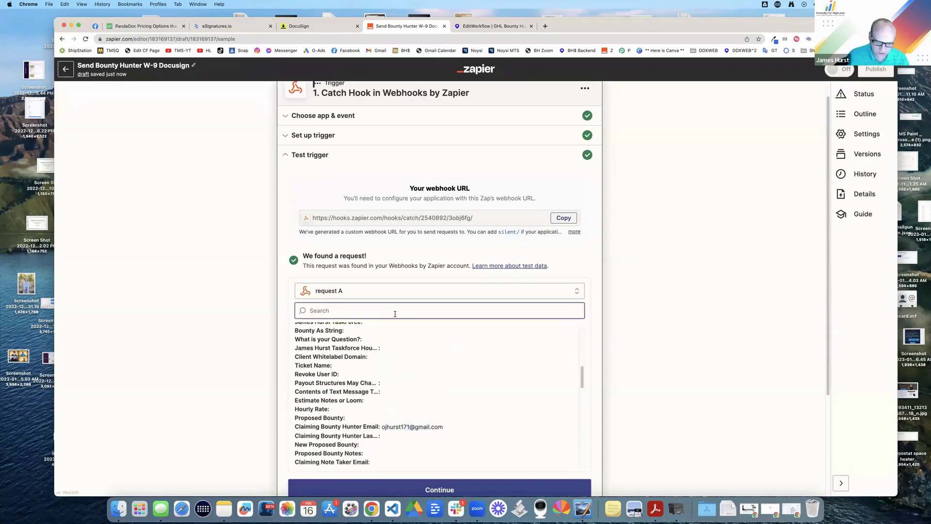
type("email")
left_click_drag(322, 363, 372, 364)
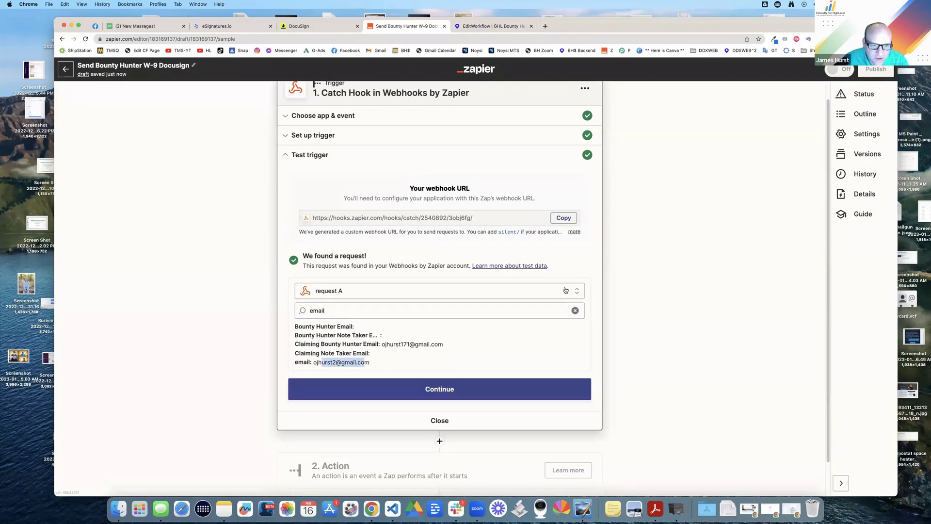
left_click(446, 279)
scroll(339, 364, "down", 1)
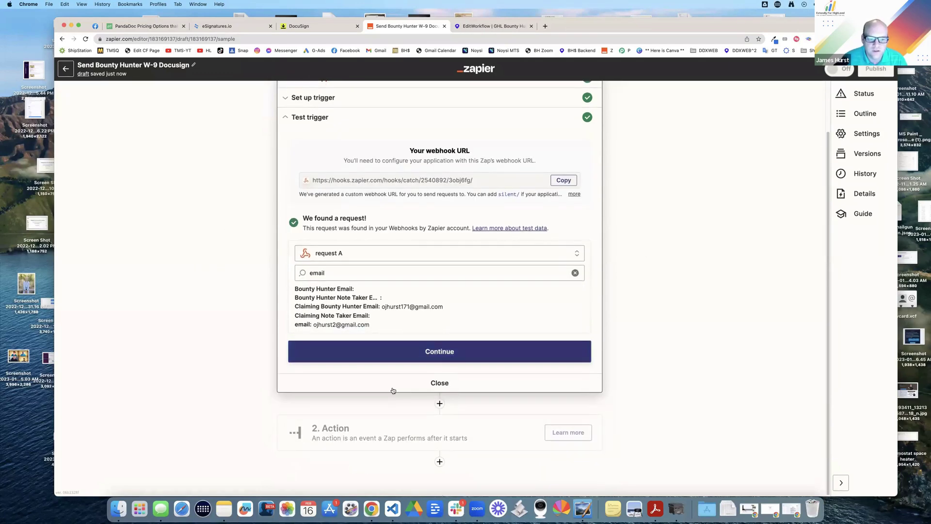
left_click(395, 436)
- Add a DocuSign 'Create Signature Request' action and connect the DocuSign account to Zapier
type("d")
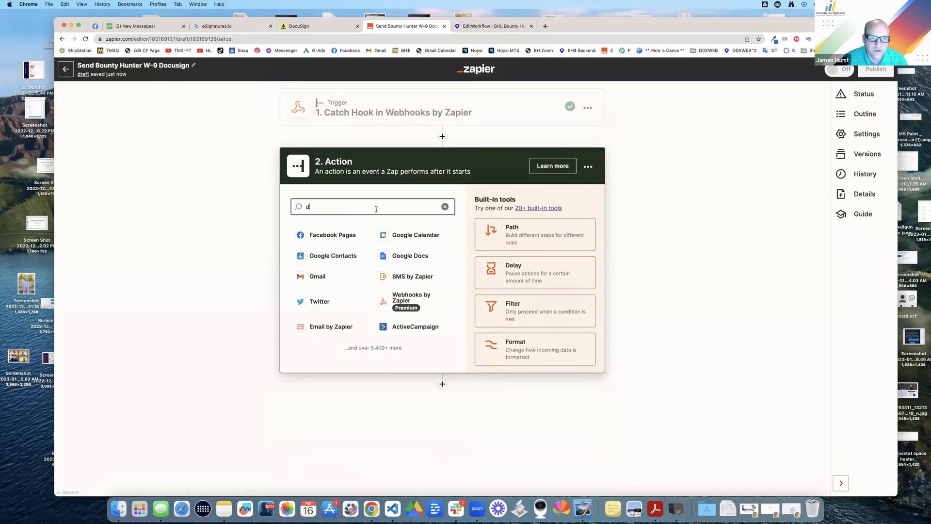
type("ocu")
left_click(330, 234)
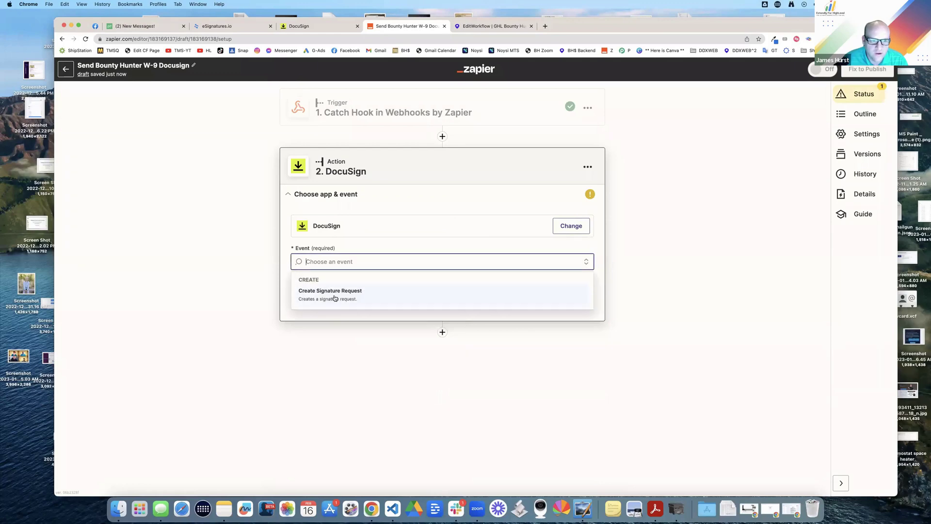
left_click(335, 297)
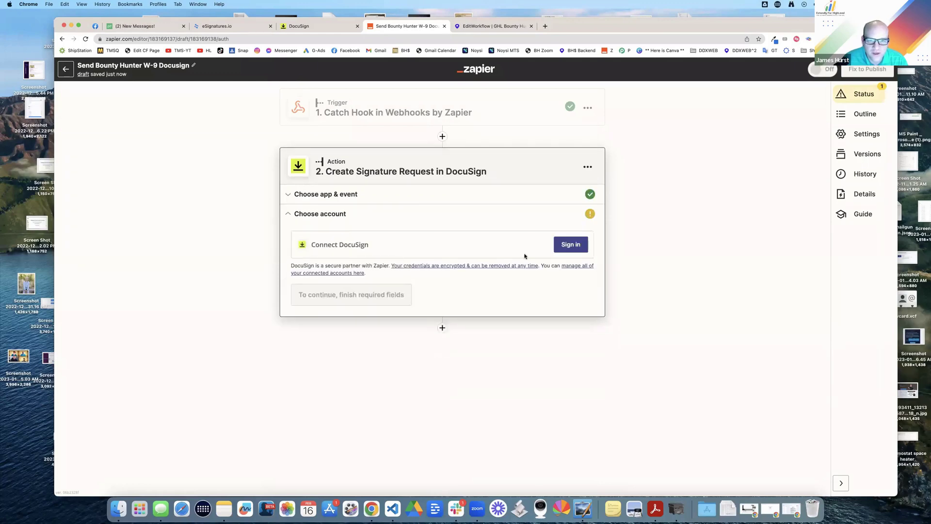
left_click(570, 245)
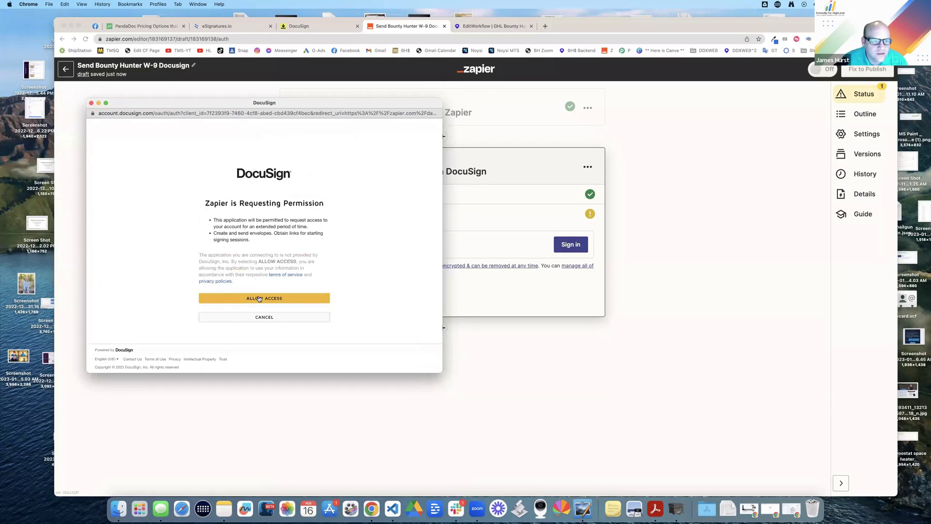
left_click(260, 298)
left_click(318, 295)
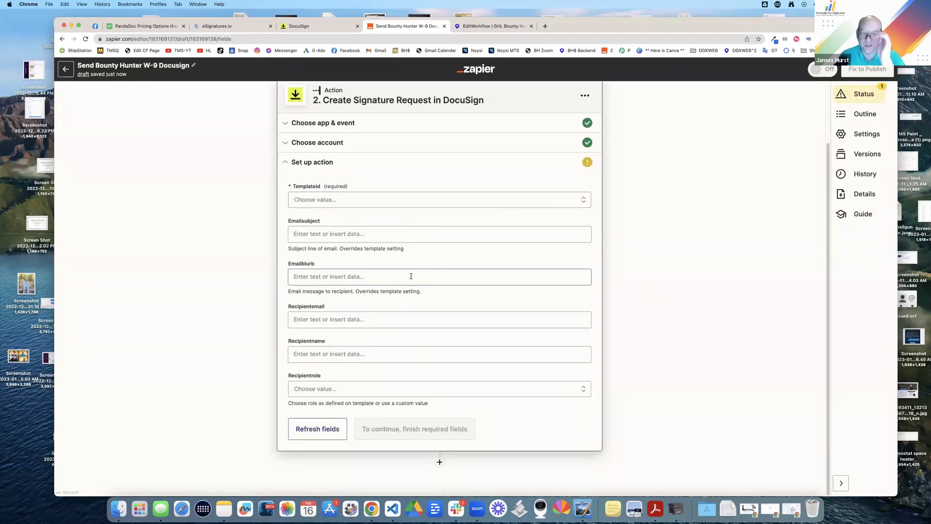
- Map the webhook's Email to recipient email, and First plus Last Name to recipient name
left_click(312, 201)
left_click(313, 201)
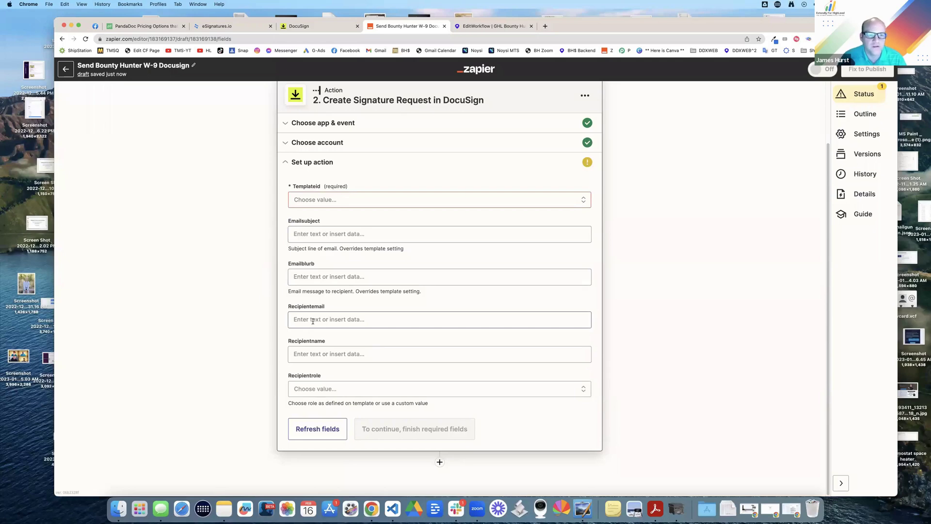
left_click(313, 320)
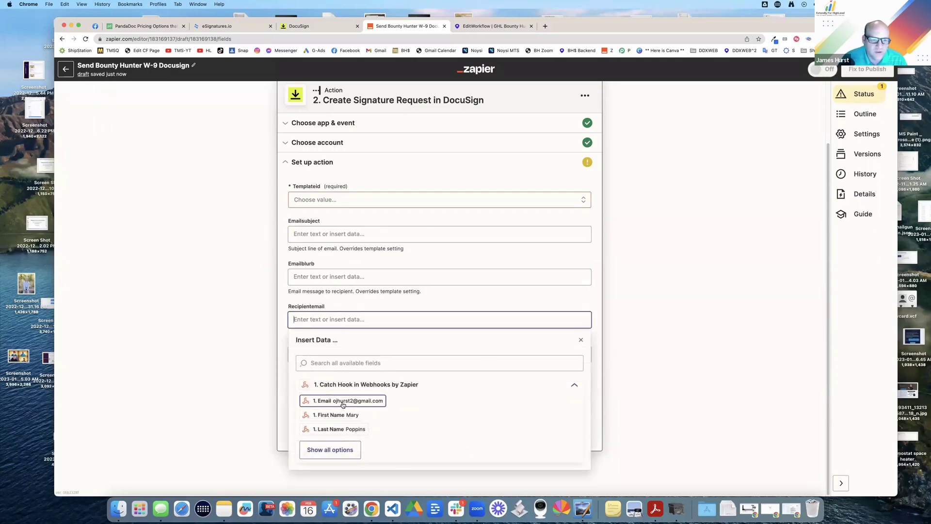
left_click(343, 402)
left_click(340, 354)
left_click(335, 446)
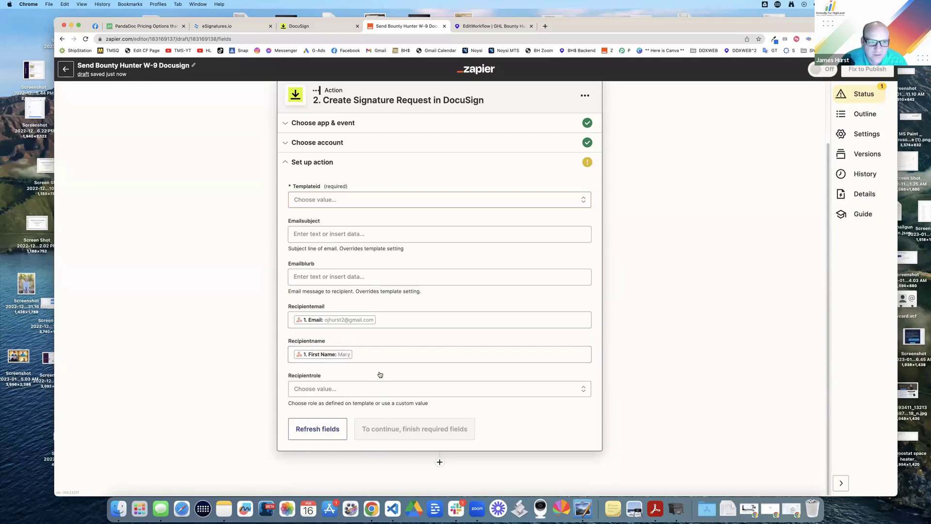
left_click(373, 354)
left_click(344, 464)
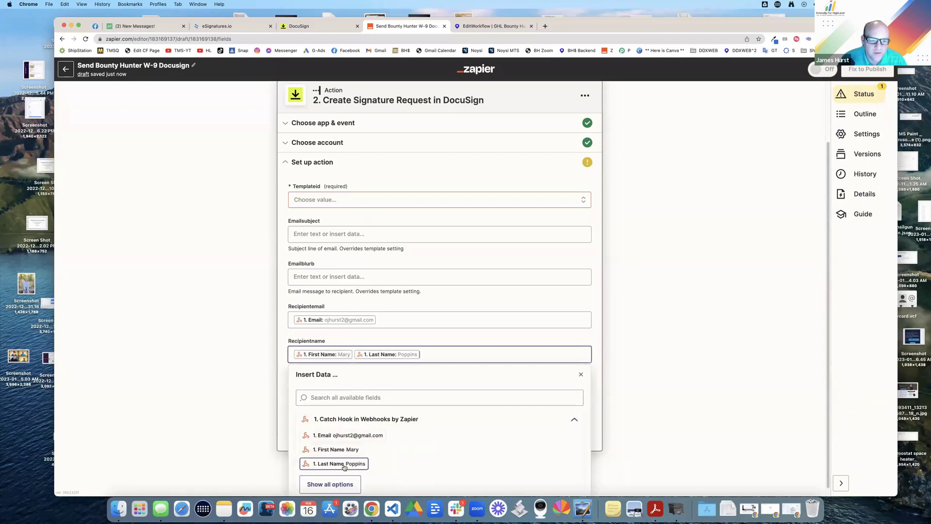
left_click(260, 329)
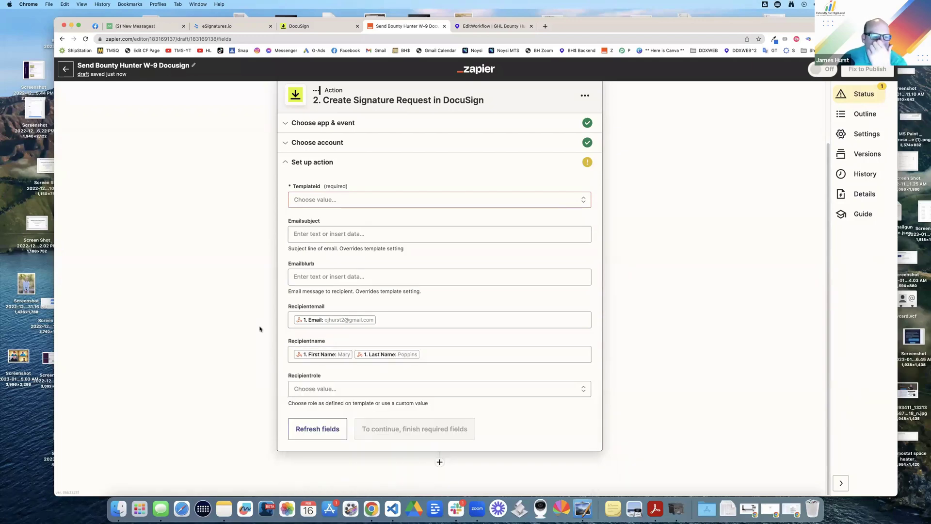
- Write the message 'Please Sign This W9 Before Claiming Your First Ticket' and fill the email subject
left_click(312, 279)
type("Please Sign This ")
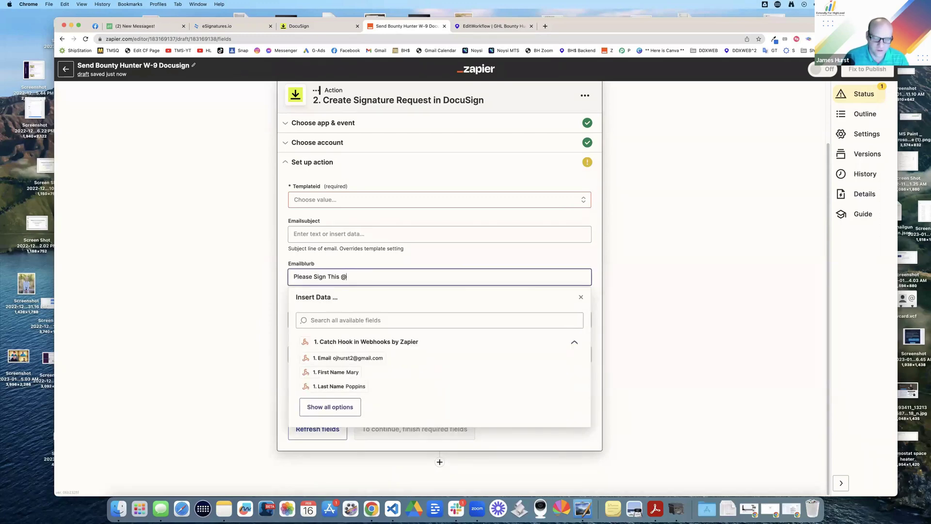
type("w")
key("BackSpace")
type("W9 B")
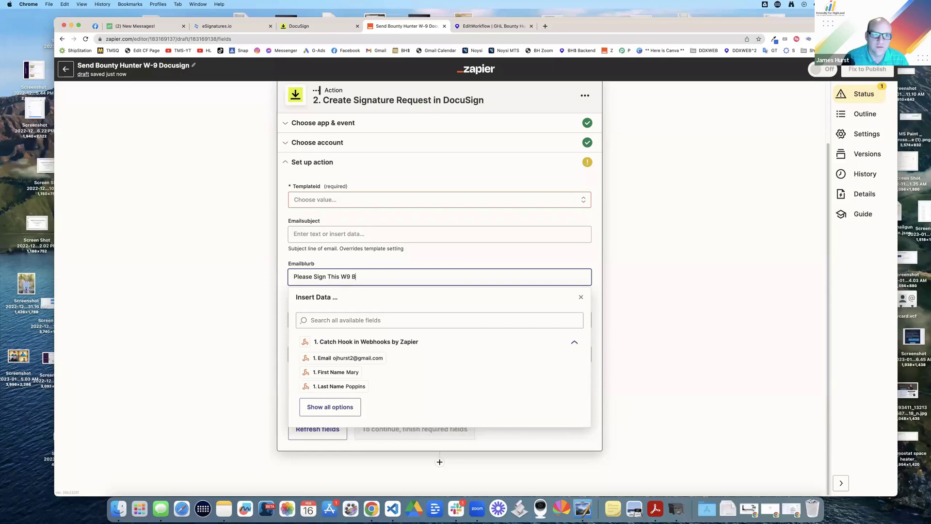
type("efore Claiming Your First Tickt")
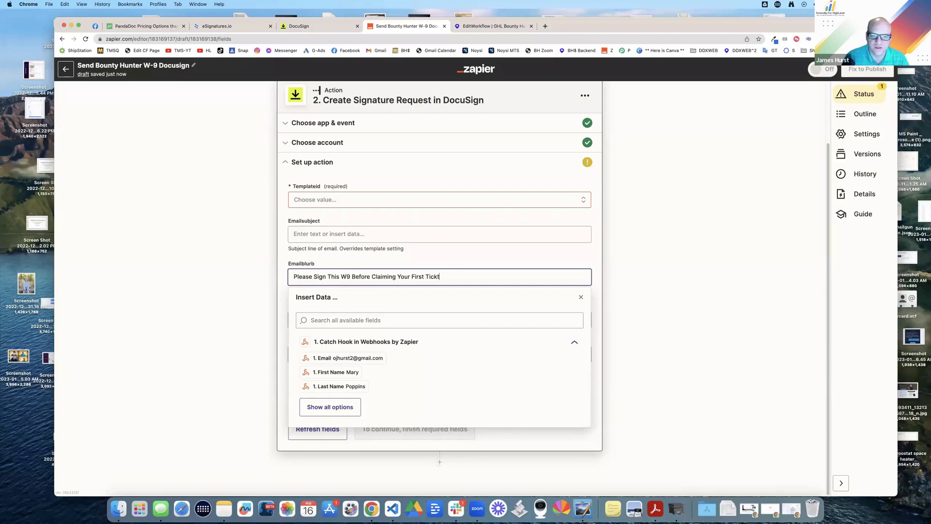
left_click(439, 234)
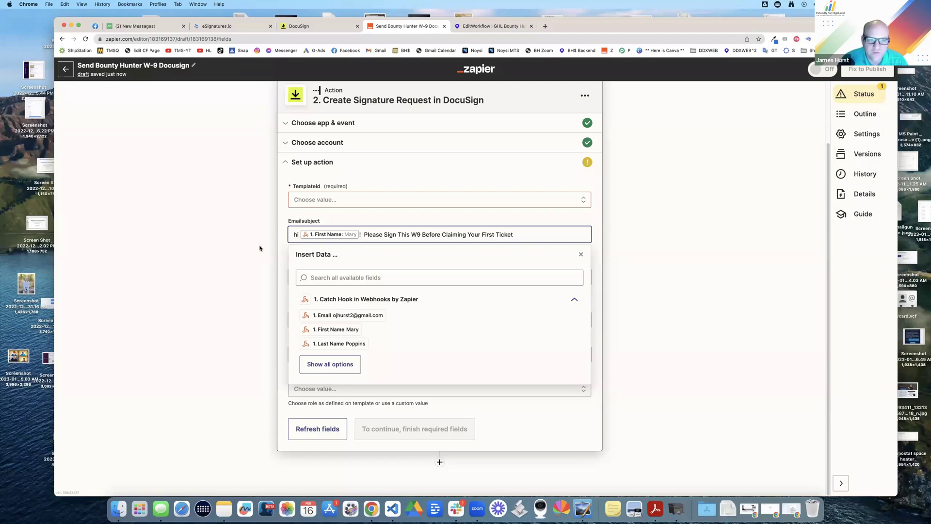
left_click(259, 249)
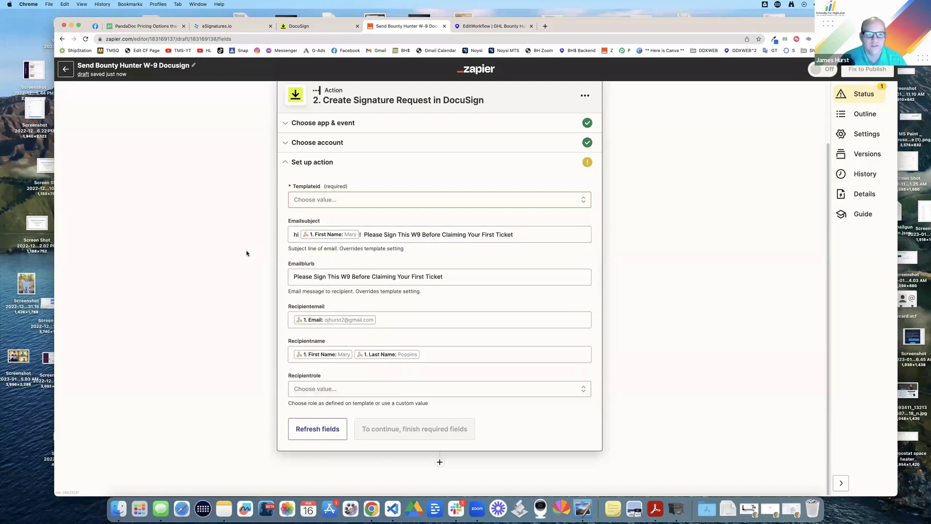
- Check the Recipient role choices, which fail to load, and dismiss the list
left_click(323, 391)
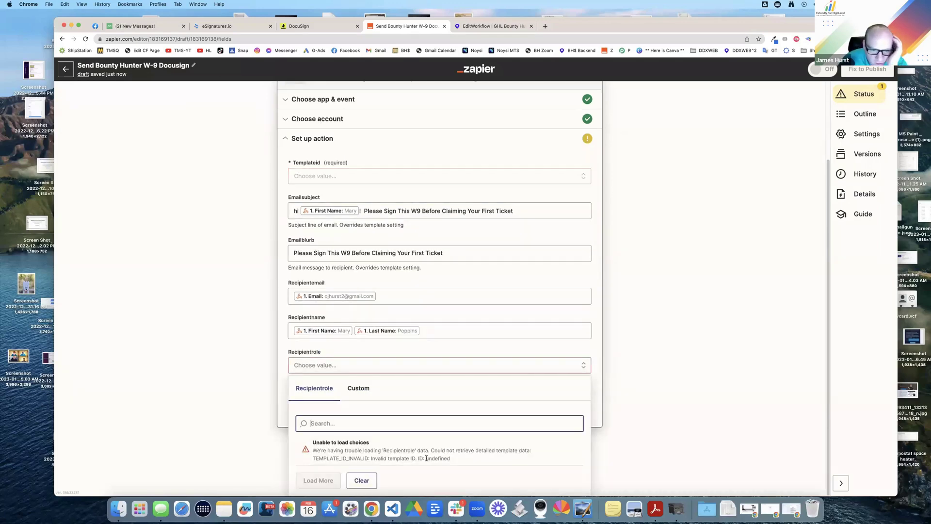
left_click(241, 316)
scroll(241, 316, "up", 3)
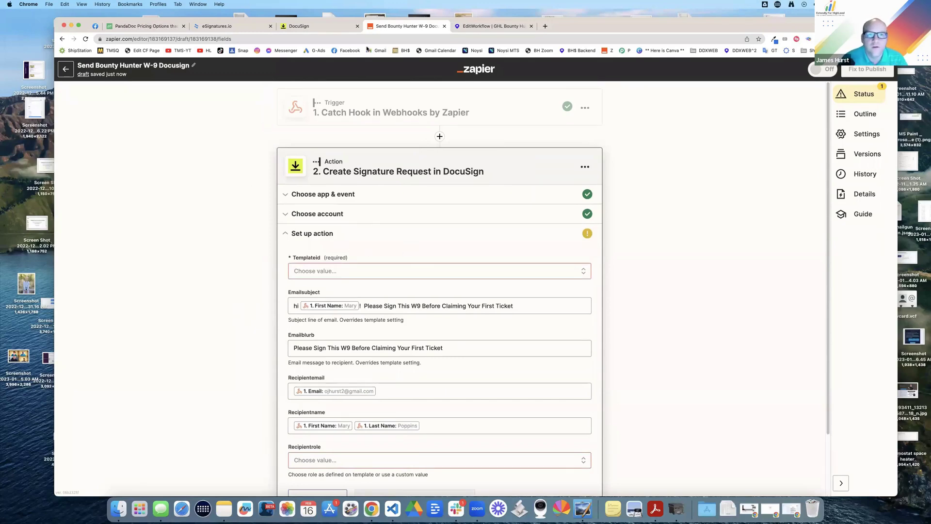
- Check DocuSign's Templates page, which only shows an upgrade prompt, and open a blank browser tab
left_click(316, 27)
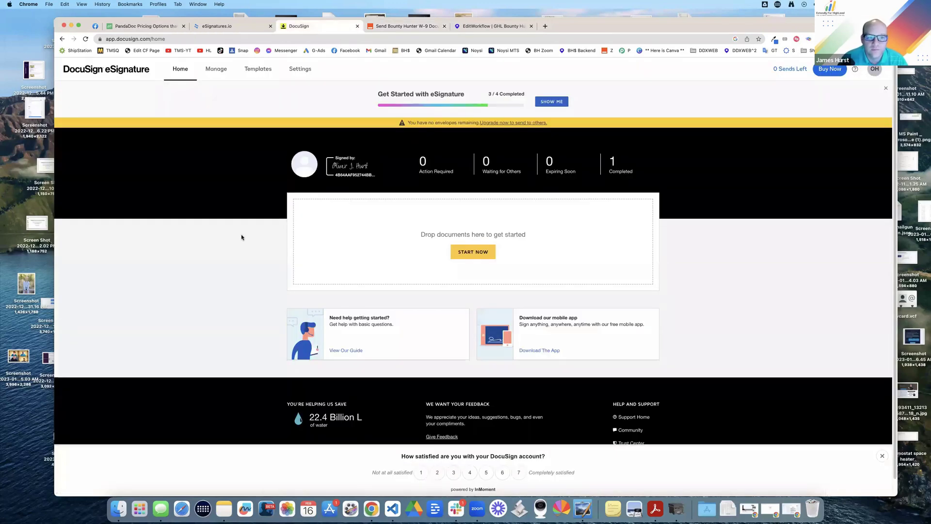
left_click(255, 71)
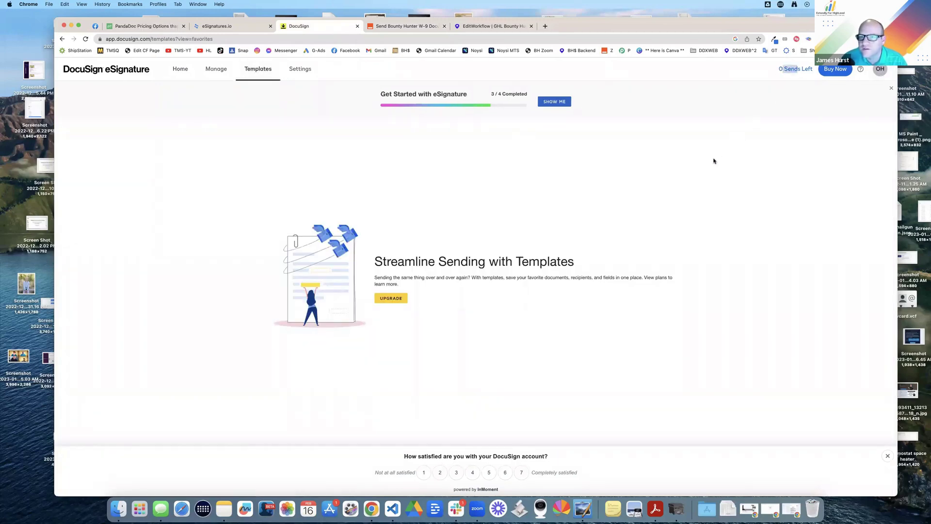
left_click(546, 26)
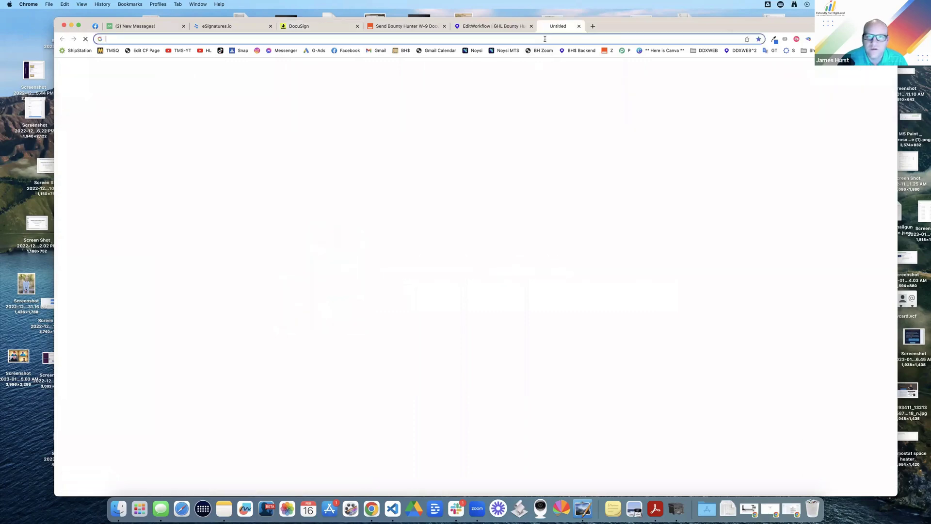
- Search Google for 'can you use docusign for w9' and open DocuSign's W-9 template blog post
type("w9 with docusign")
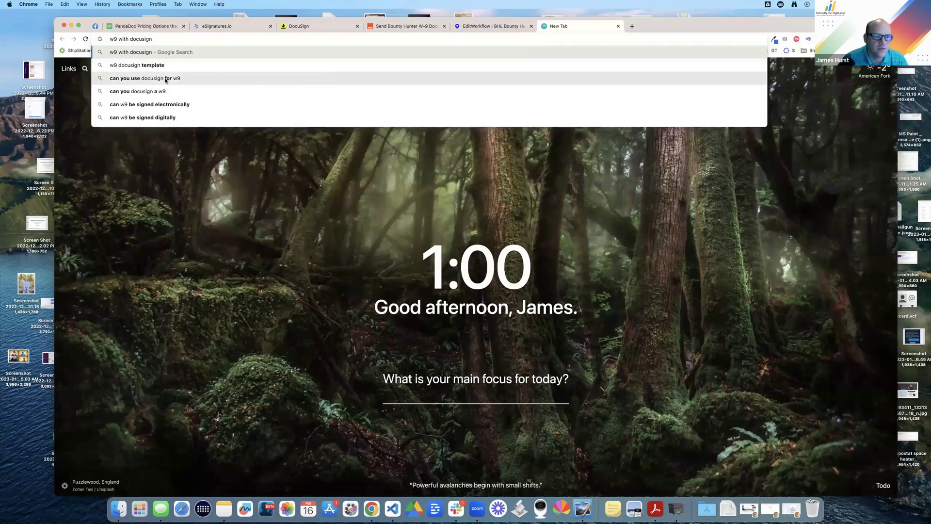
left_click(166, 80)
scroll(248, 291, "down", 5)
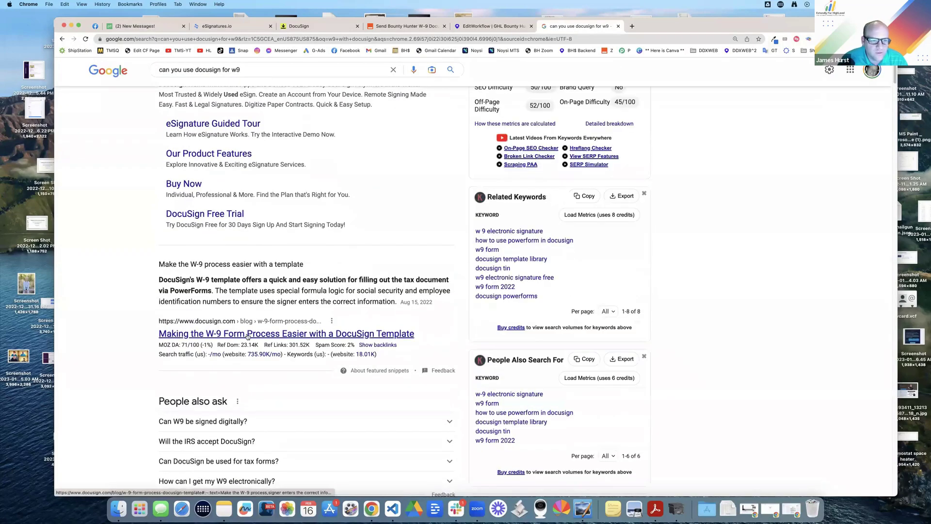
left_click(244, 334)
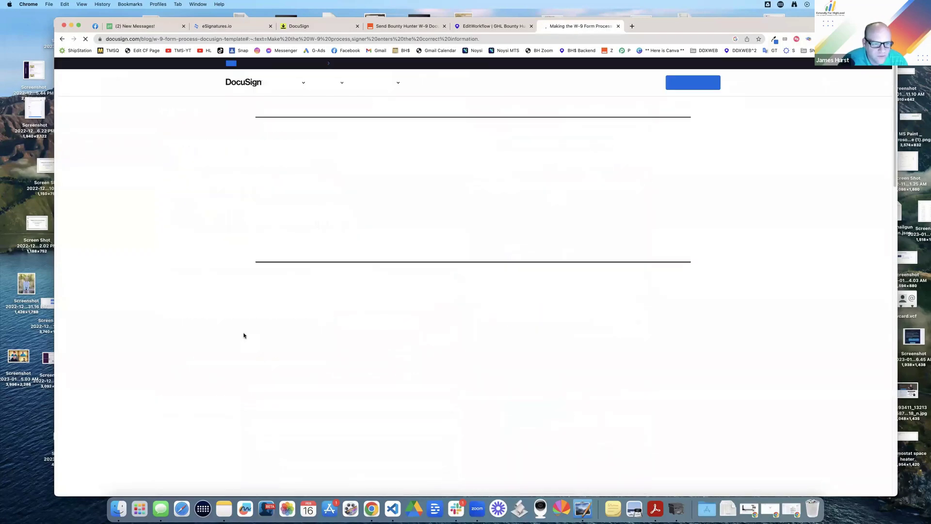
- Read through DocuSign's W-9 blog post and follow its link to the W-9 Template Library page
scroll(239, 252, "up", 8)
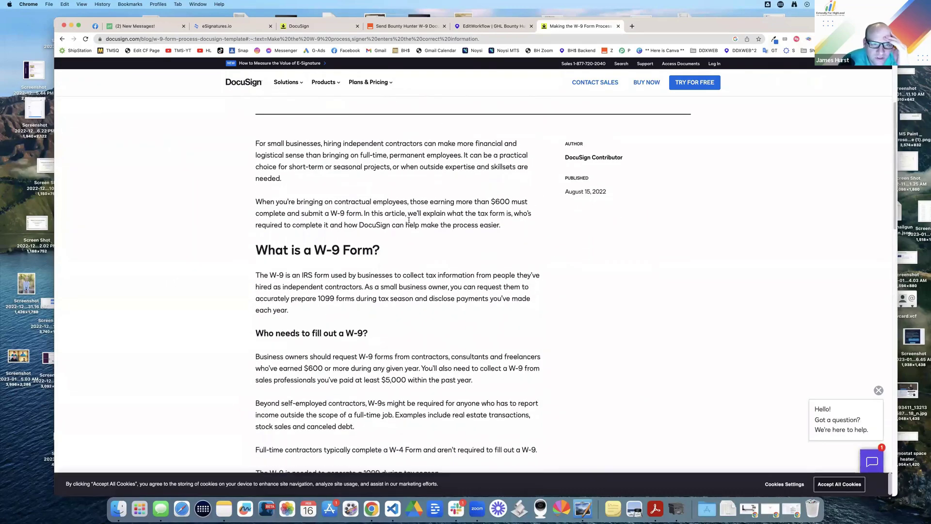
left_click_drag(365, 214, 256, 202)
scroll(367, 213, "down", 3)
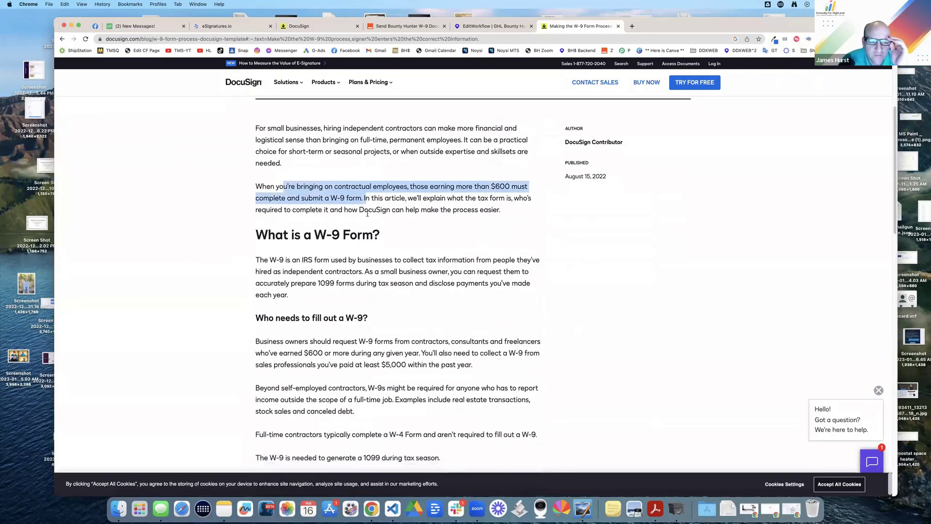
scroll(367, 213, "down", 7)
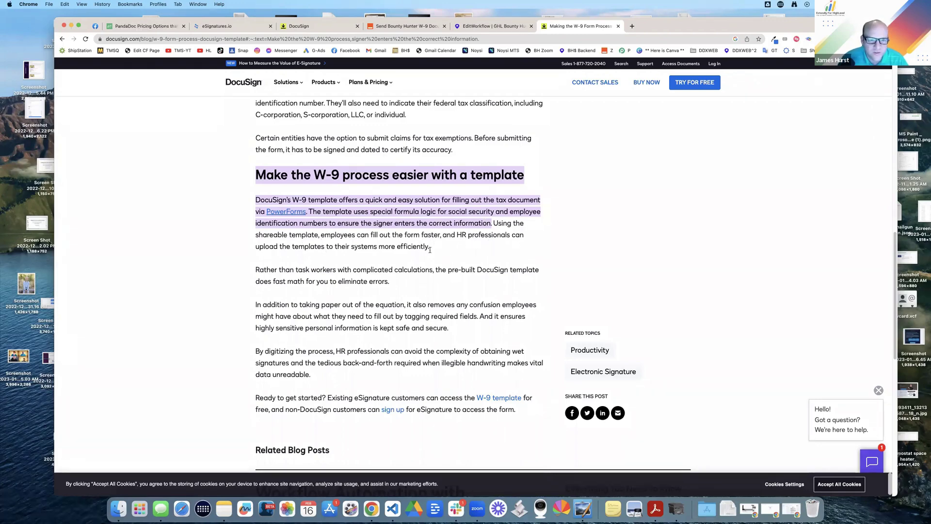
left_click_drag(430, 249, 304, 244)
scroll(310, 245, "down", 1)
left_click_drag(391, 256, 278, 246)
scroll(371, 256, "down", 2)
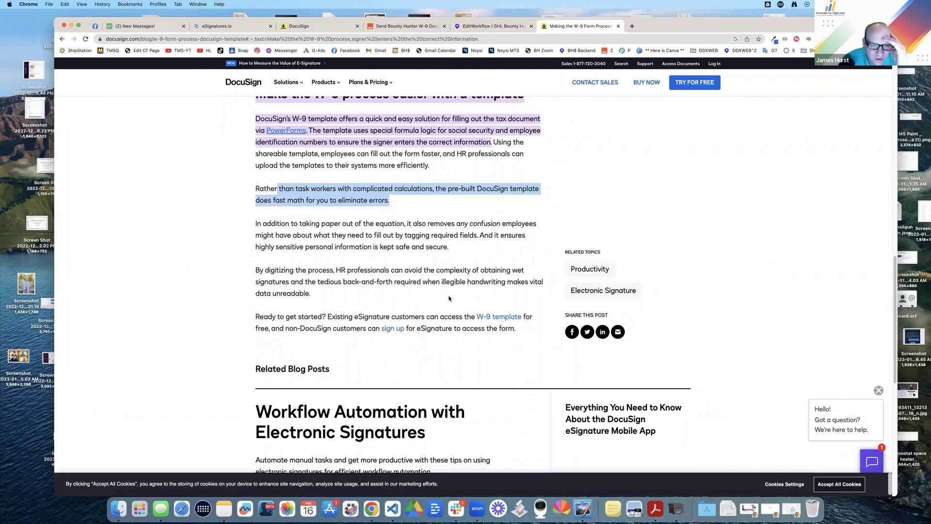
left_click(492, 317)
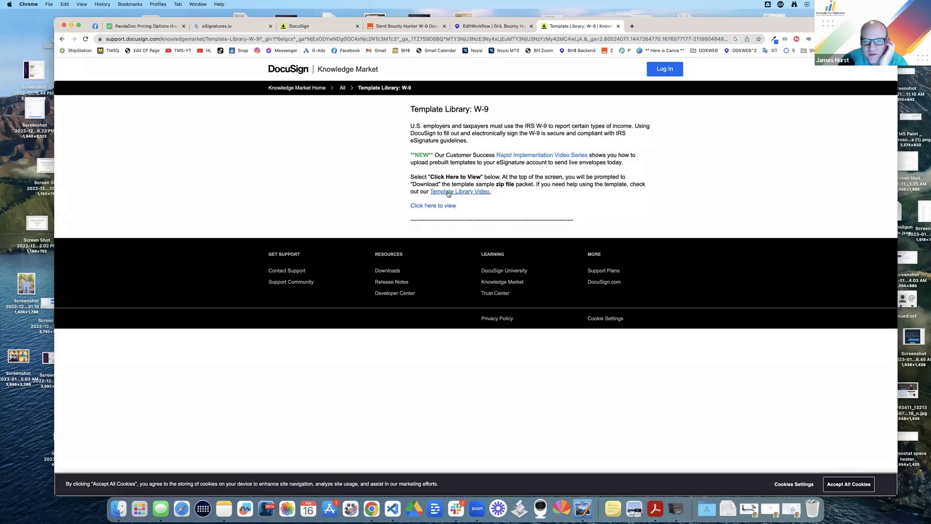
- Download the W-9 template sample zip and locate it on disk
left_click(433, 206)
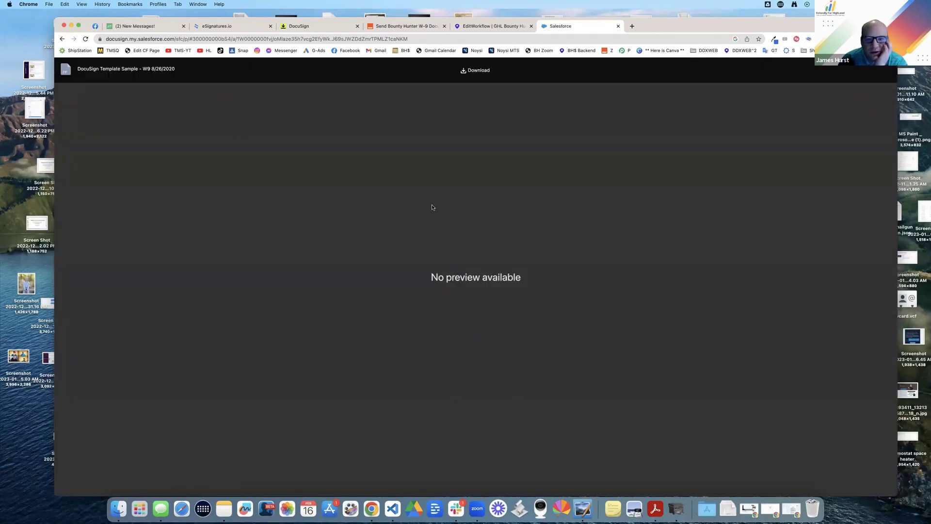
left_click(468, 72)
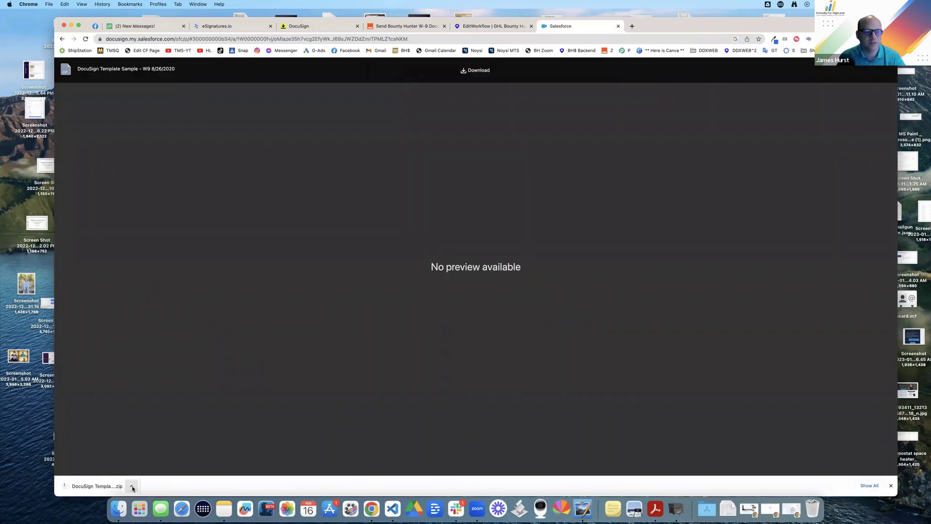
left_click(132, 487)
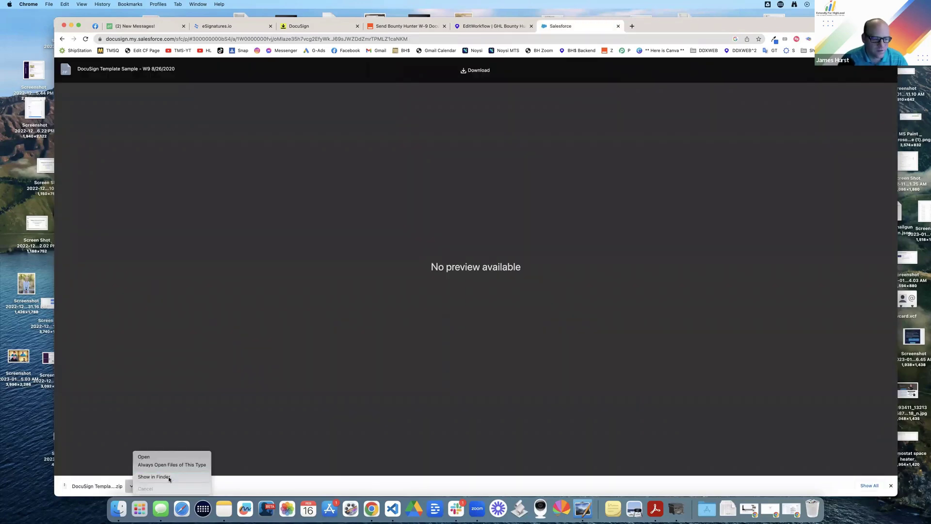
left_click(168, 478)
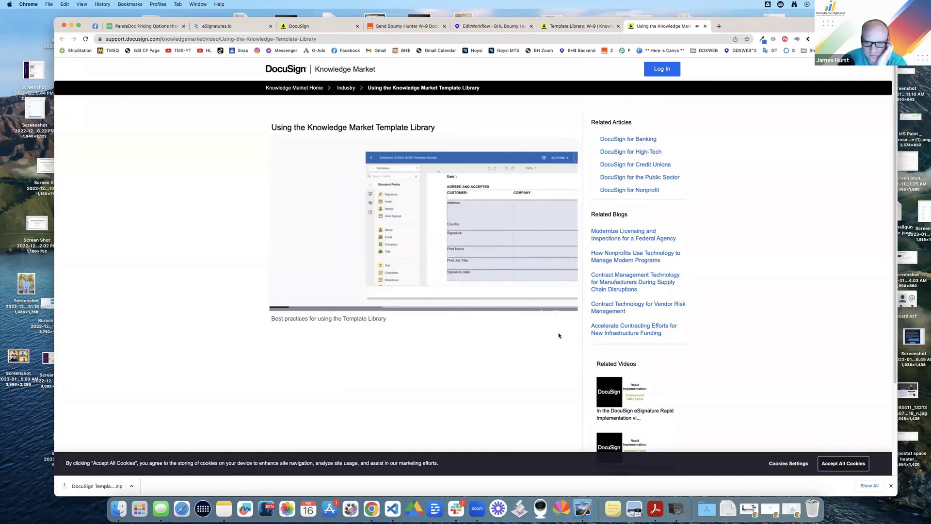
- Lower the video's volume and go back to the eSignature Templates page
key("XF86AudioLowerVolume")
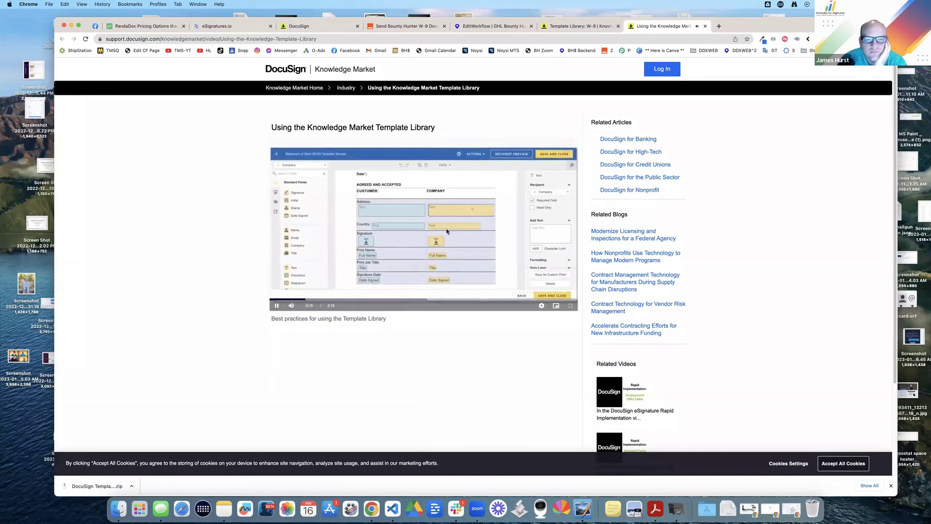
left_click(584, 27)
left_click(303, 27)
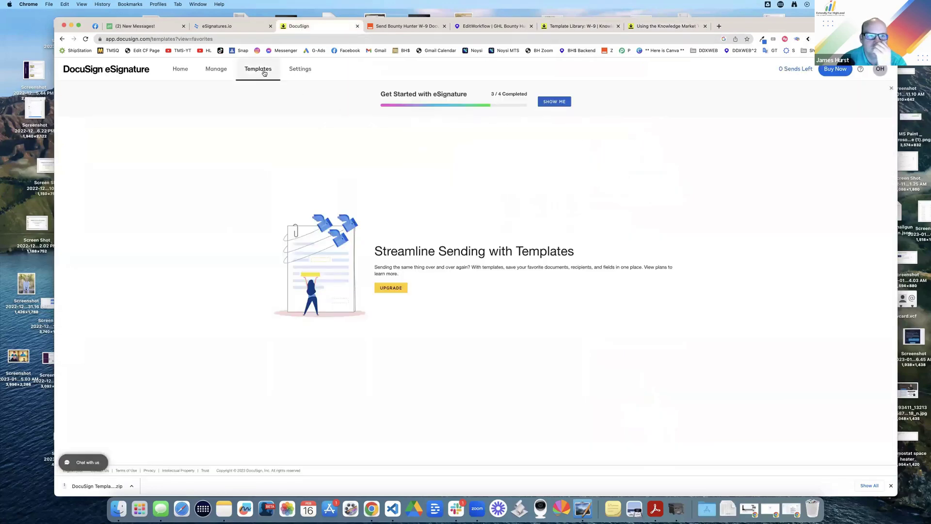
- Buy DocuSign's Personal monthly plan, paying $16.10 through PayPal
left_click(390, 288)
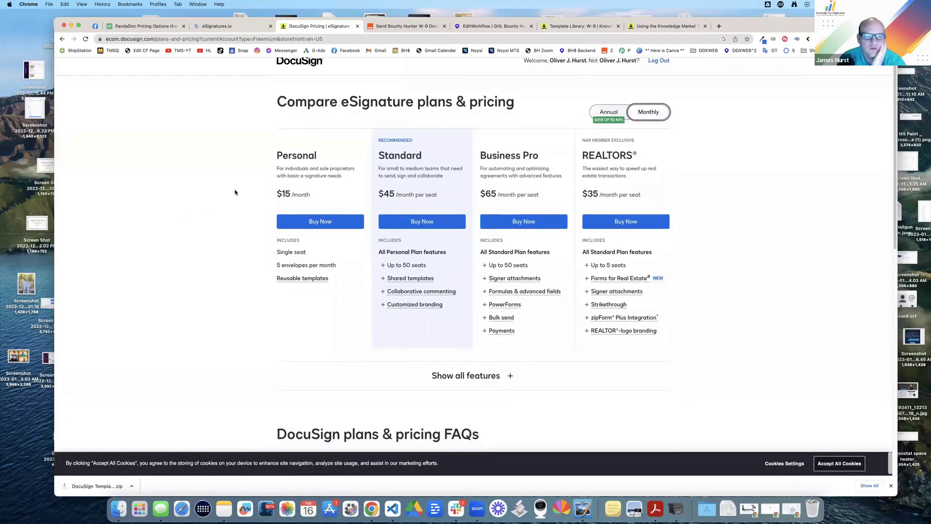
left_click(319, 234)
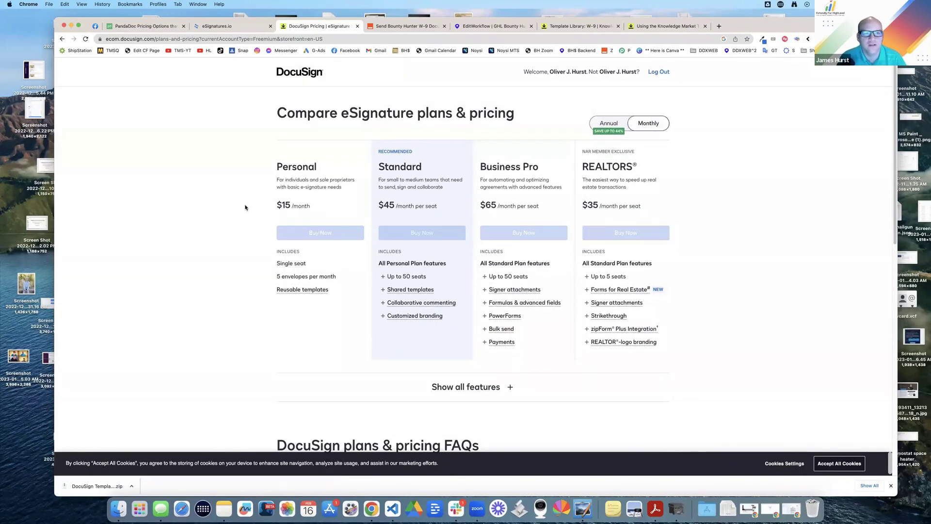
left_click(449, 180)
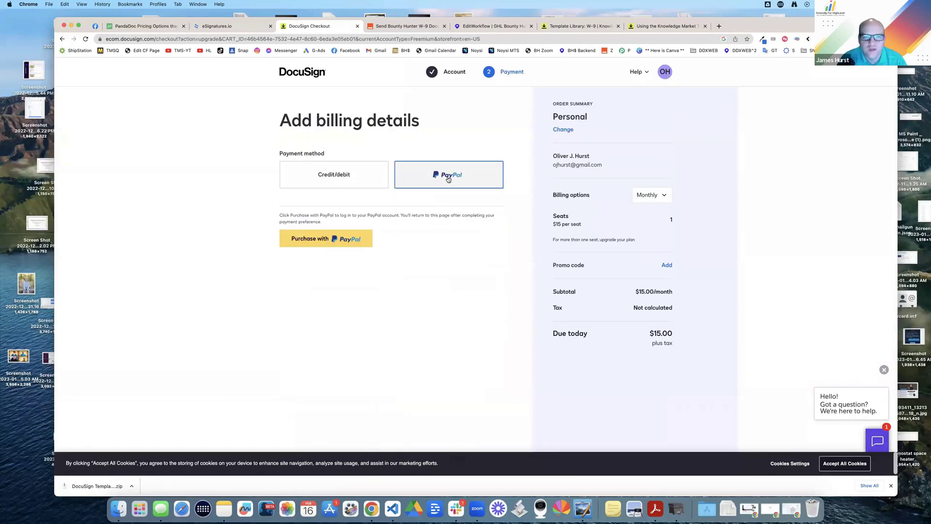
left_click(309, 239)
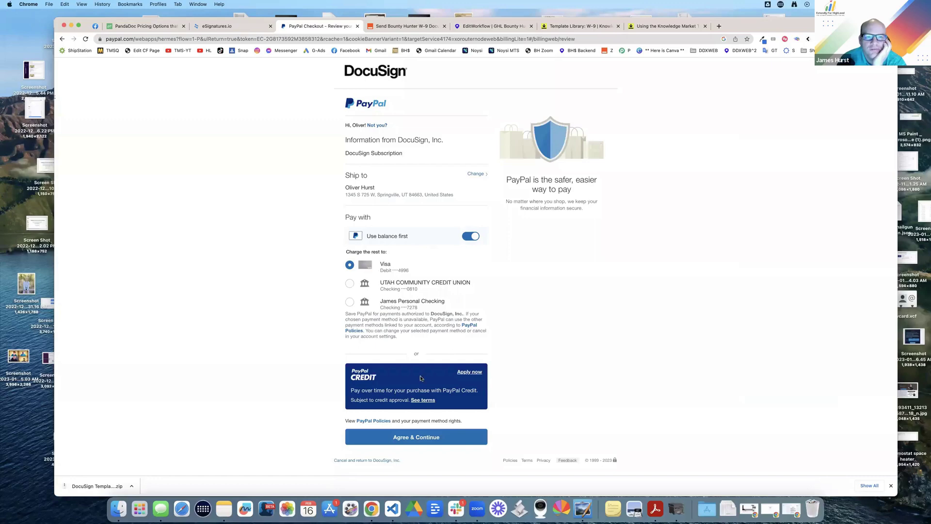
left_click(426, 436)
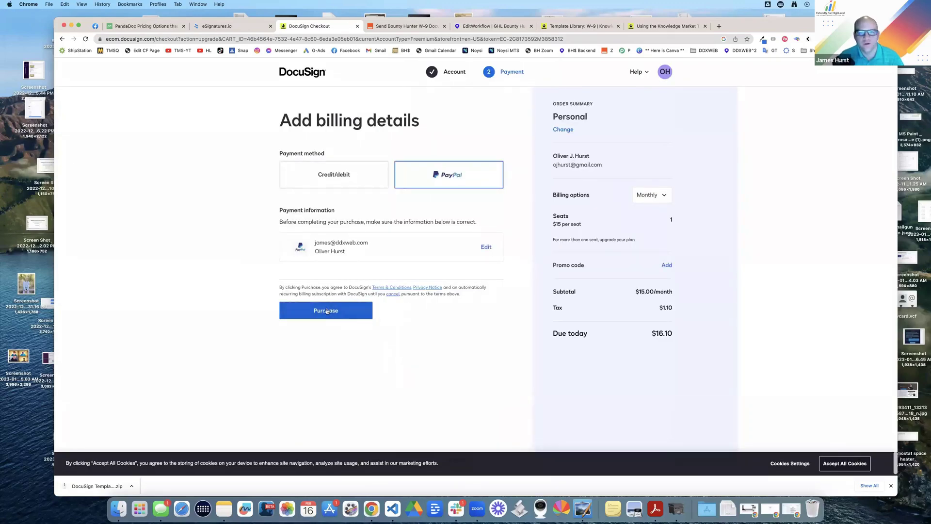
left_click(326, 311)
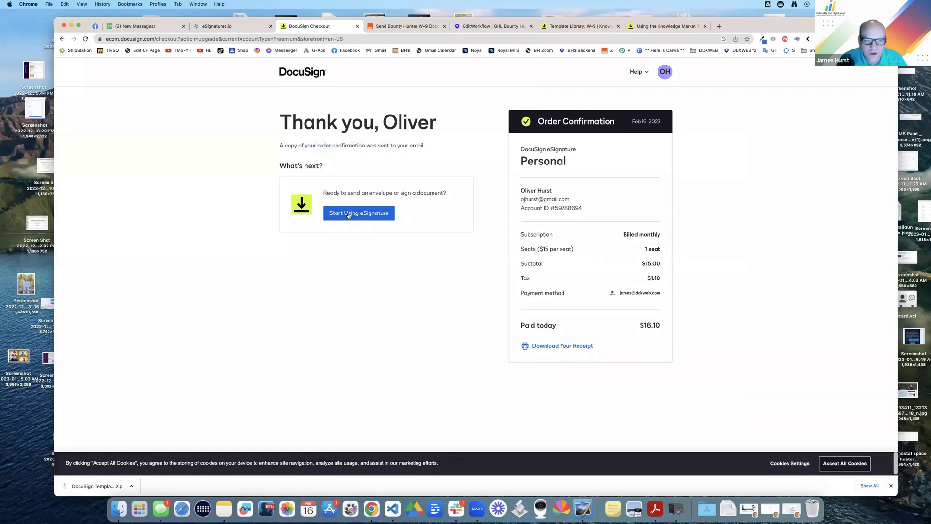
- Explore Templates and PowerForms, checking PowerForms among Business Pro features on the pricing page
left_click(348, 215)
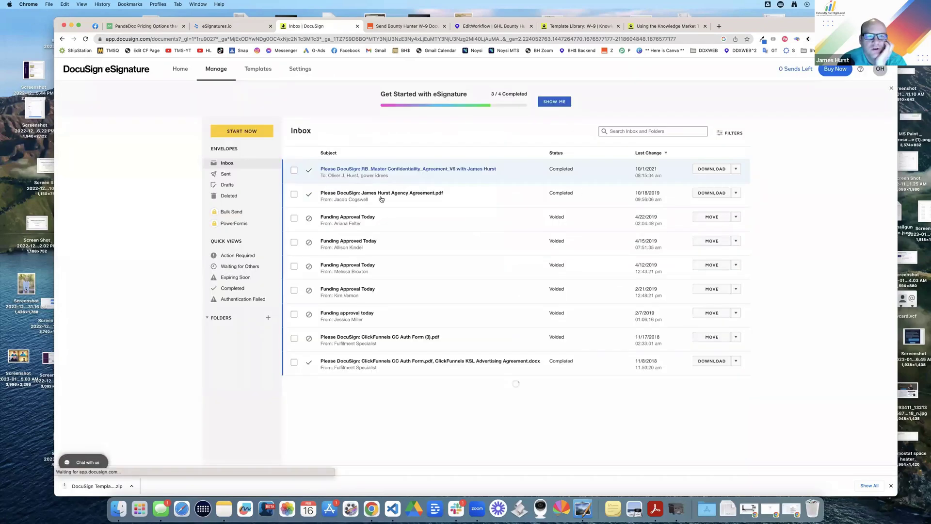
left_click(257, 68)
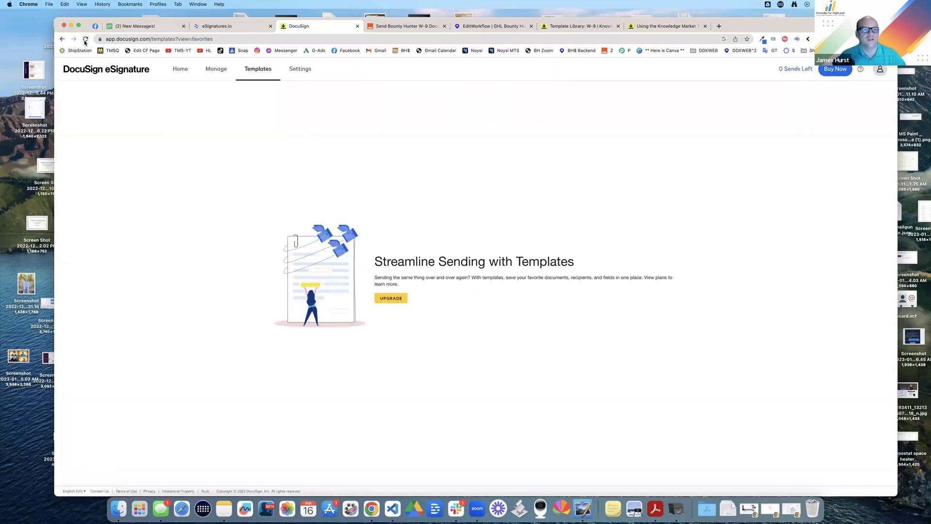
left_click(216, 69)
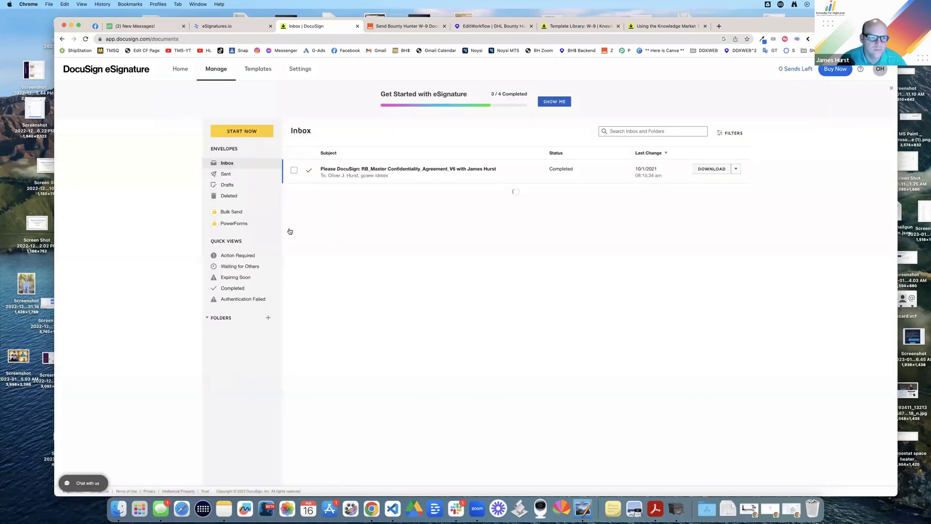
left_click(225, 223)
left_click(667, 26)
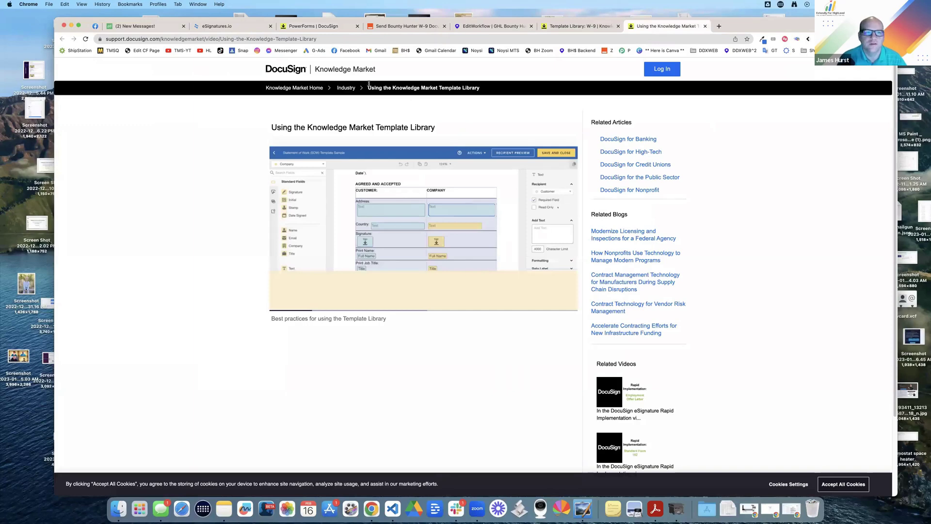
left_click(288, 72)
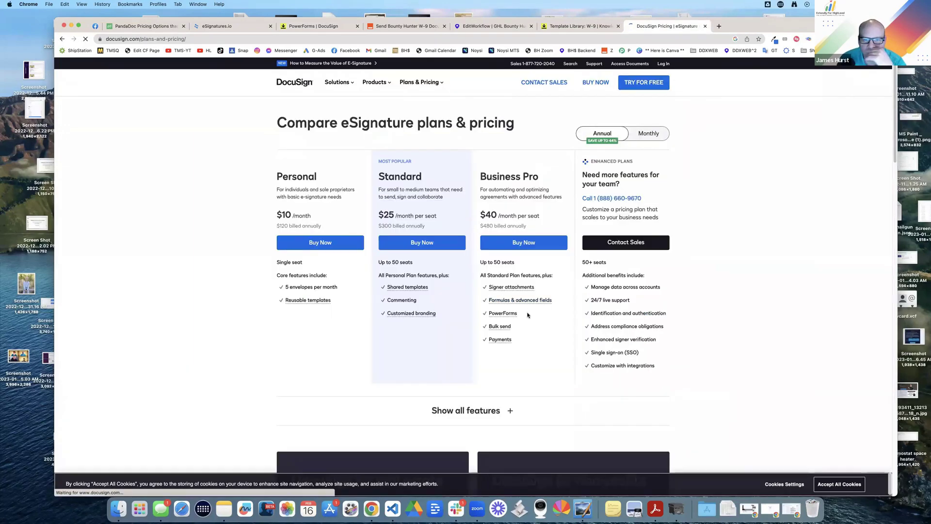
left_click_drag(521, 314, 486, 314)
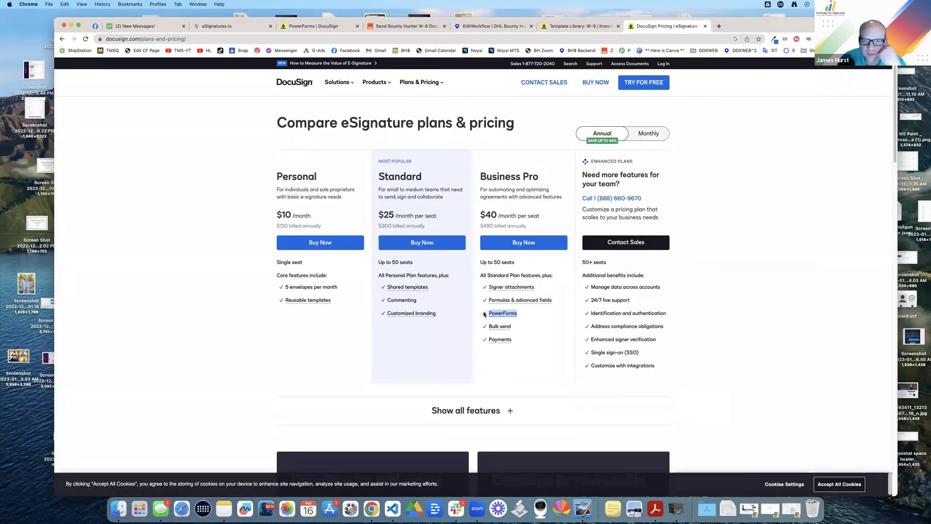
left_click(482, 314)
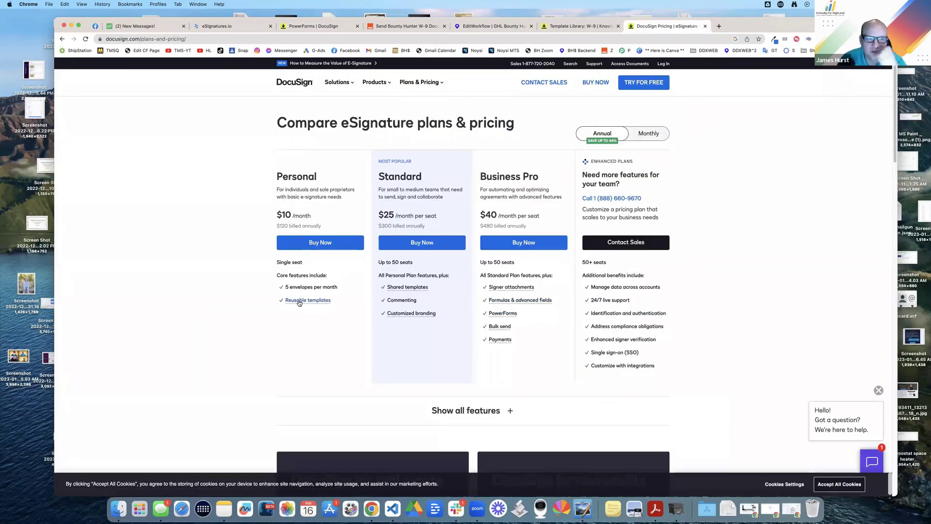
left_click(565, 27)
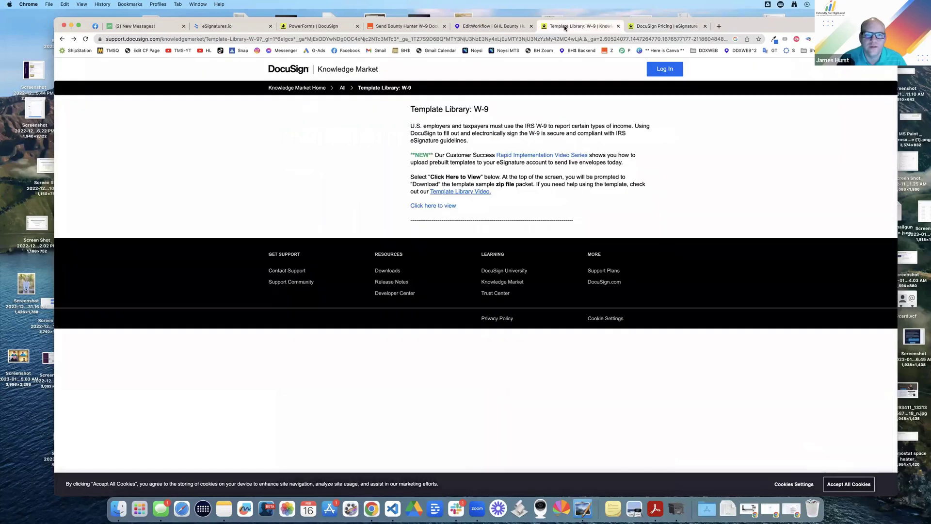
left_click(317, 27)
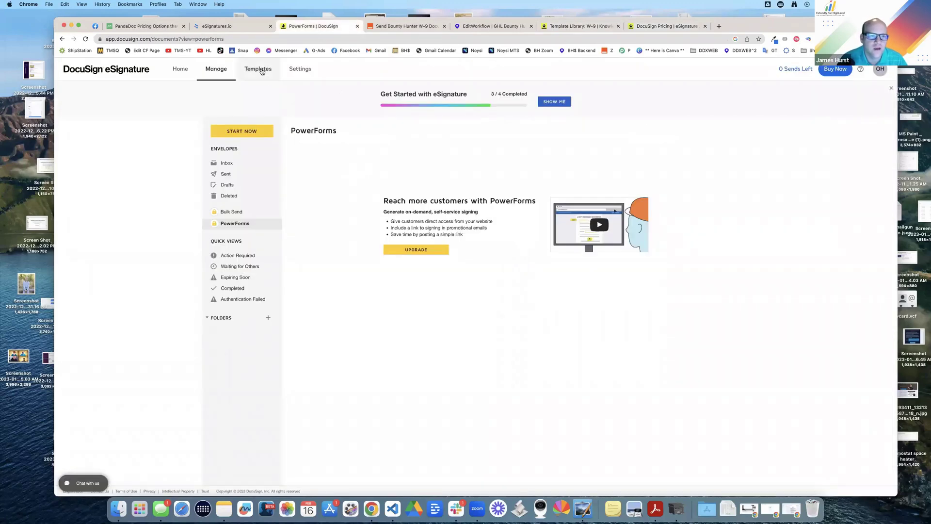
- Start a new envelope, then cancel the file upload and close the draft
left_click(236, 131)
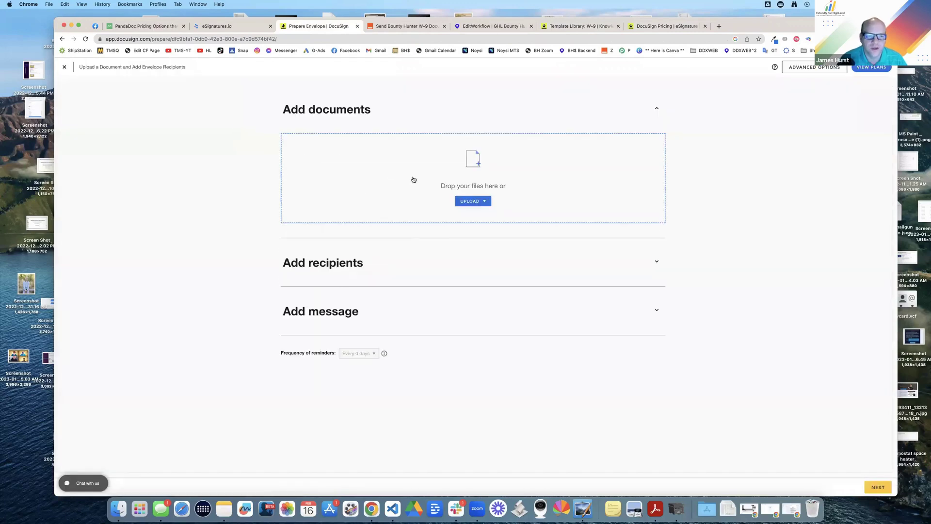
left_click(479, 202)
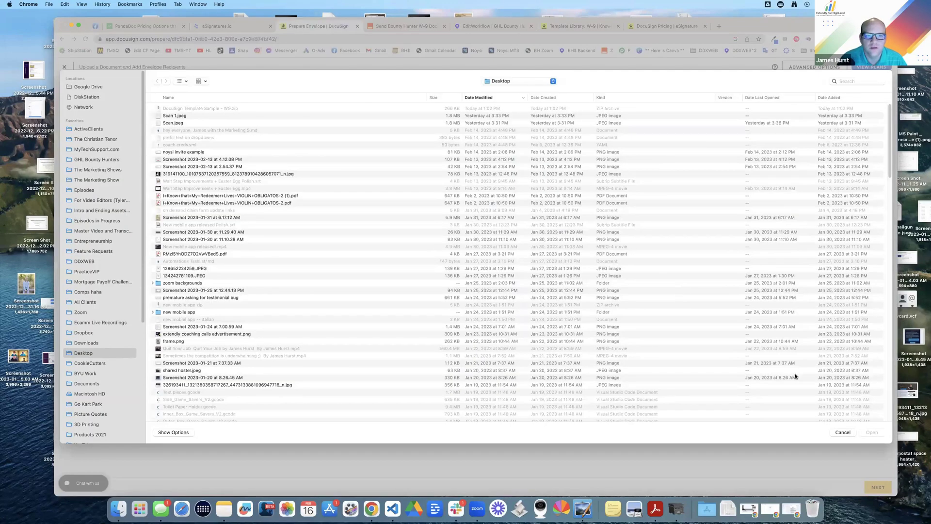
left_click(842, 433)
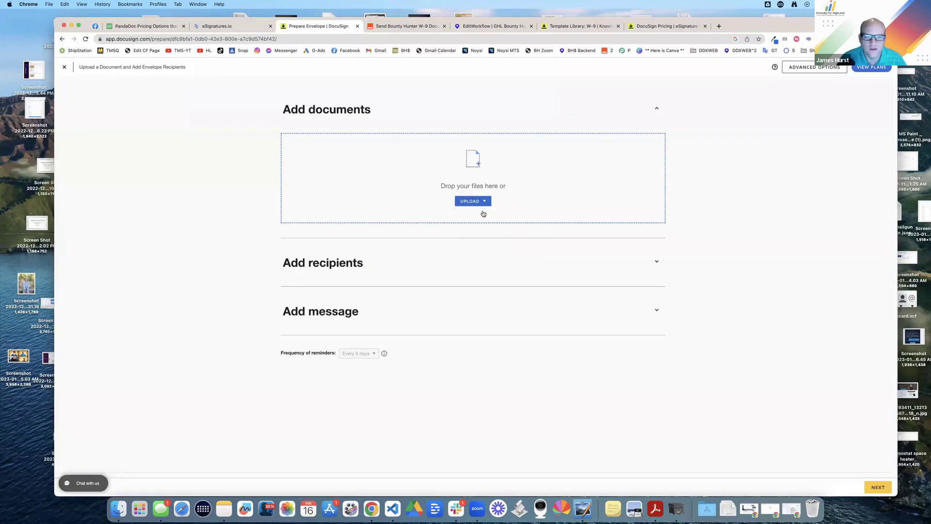
left_click(64, 67)
- Buy the Business Pro plan and compare it with eSignatures.io's $0.49 per-contract price
left_click(392, 298)
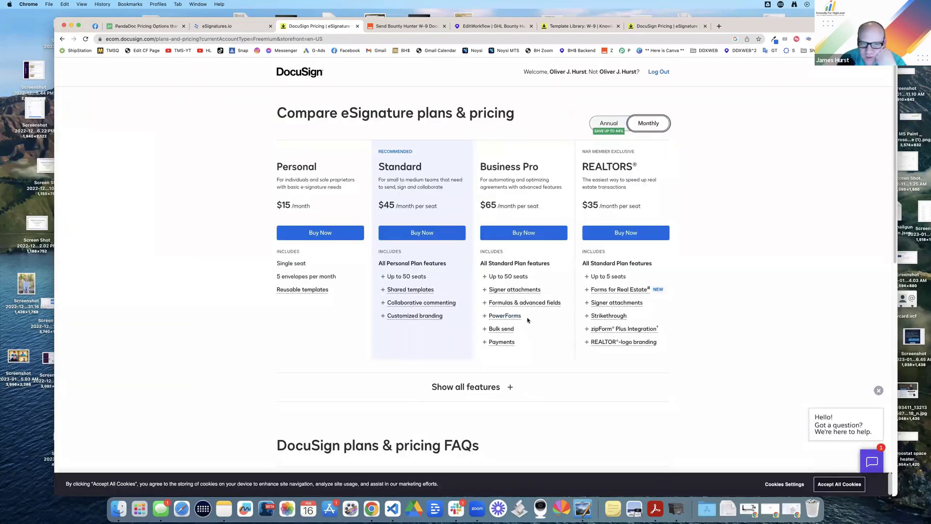
left_click(325, 311)
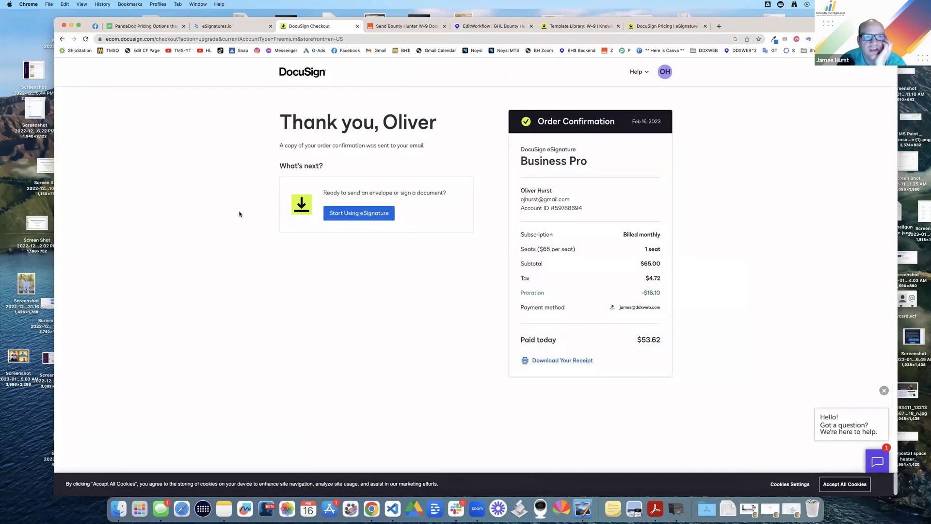
left_click(220, 26)
left_click_drag(334, 252, 391, 252)
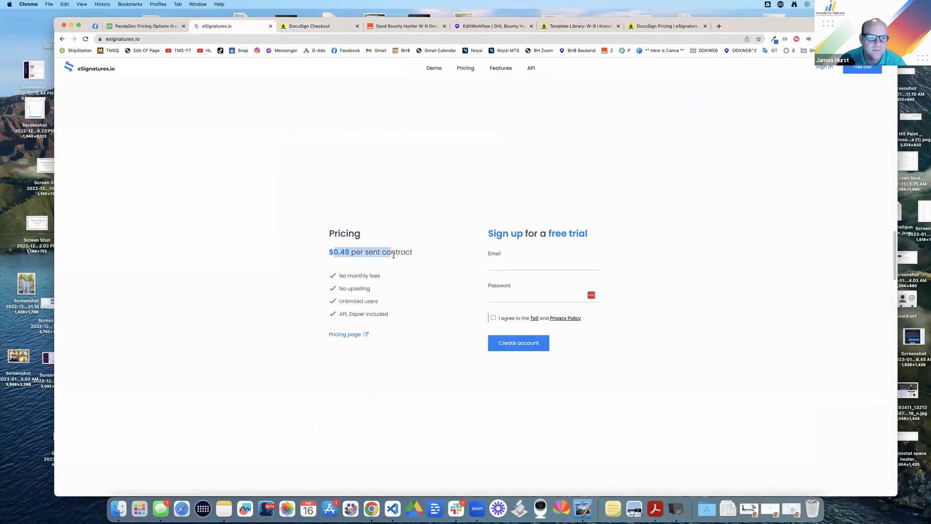
- Review eSignatures.io's pricing and features overview, then return to DocuSign's $53.62 Business Pro confirmation
left_click(329, 29)
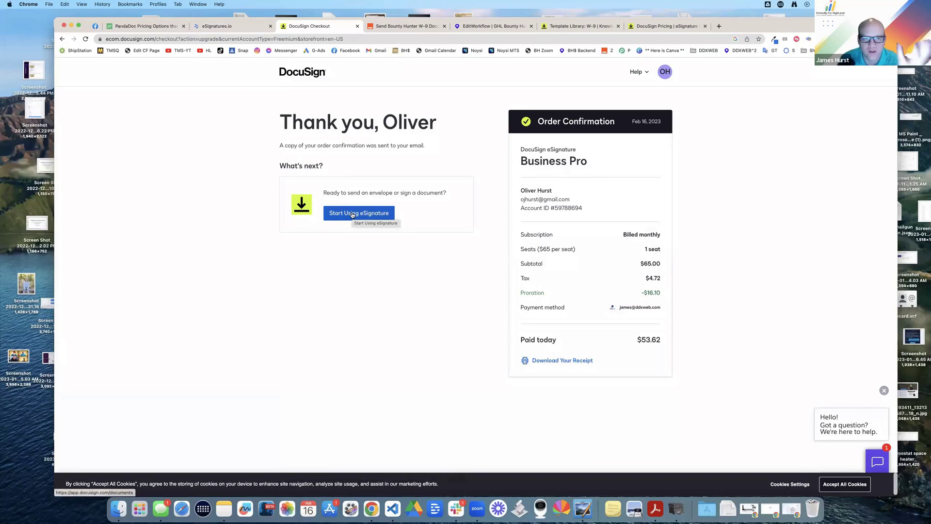
left_click(228, 26)
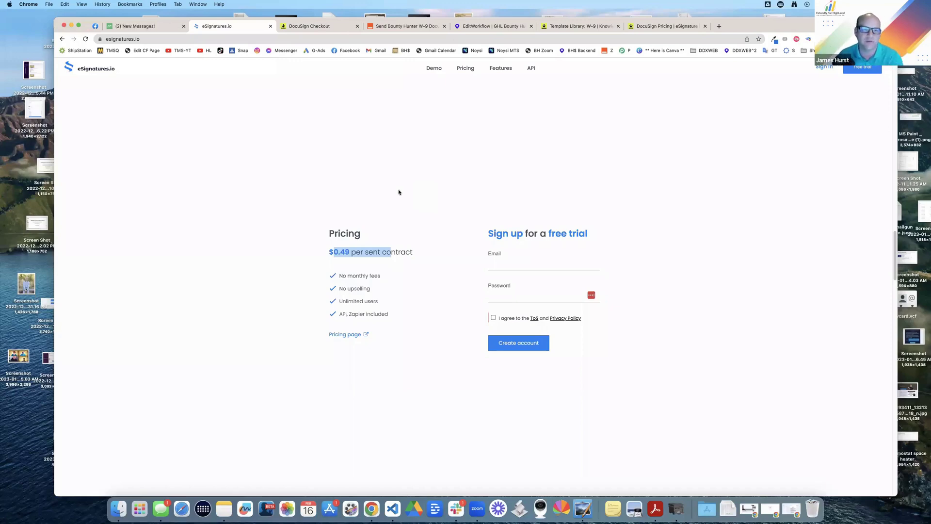
left_click(498, 70)
scroll(419, 223, "down", 2)
scroll(419, 223, "up", 3)
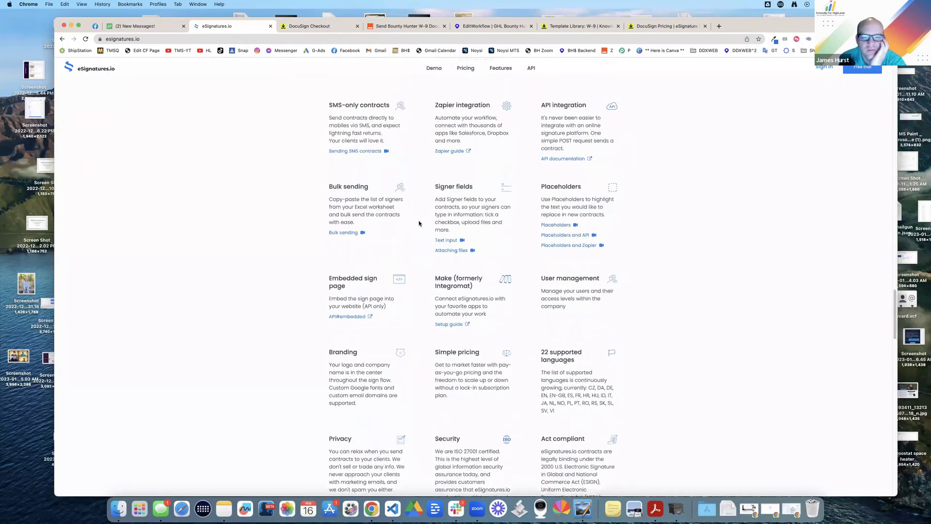
left_click(334, 29)
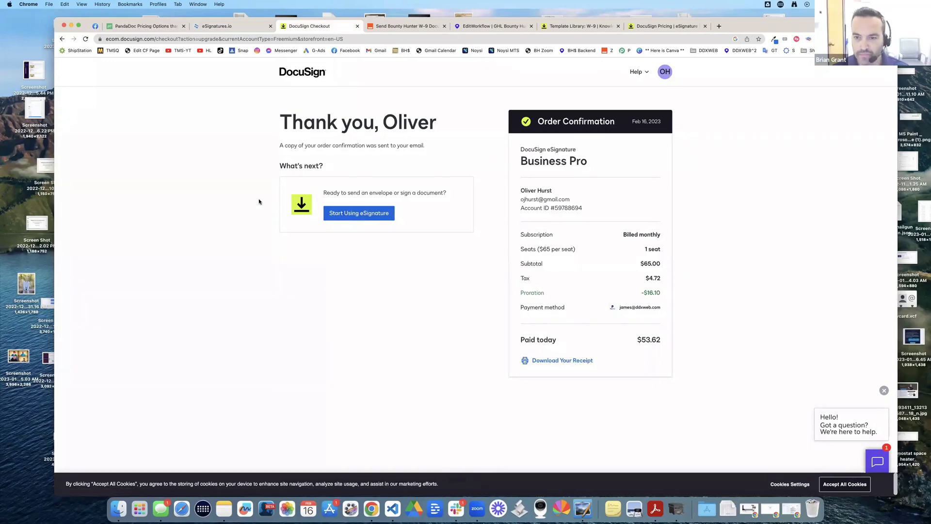
- Open the upgraded account's eSignature Templates page and scroll through it
left_click(349, 218)
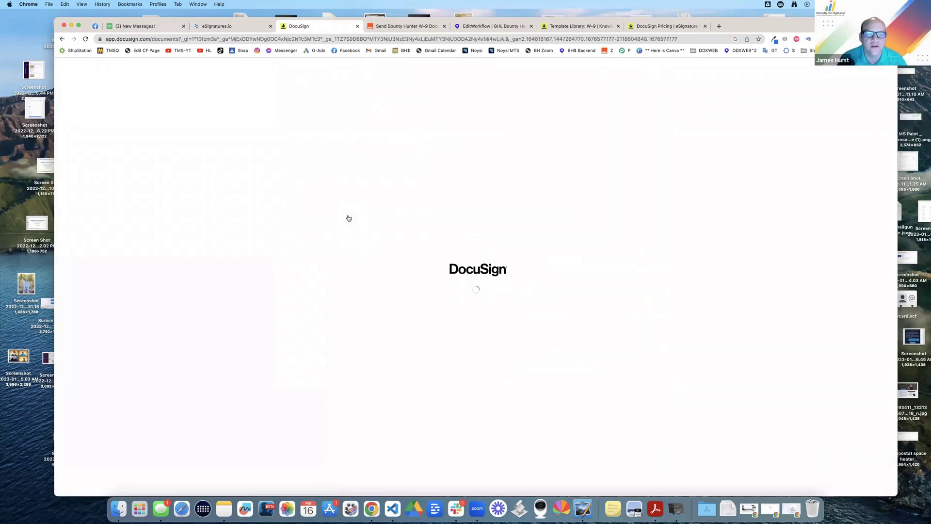
left_click(258, 69)
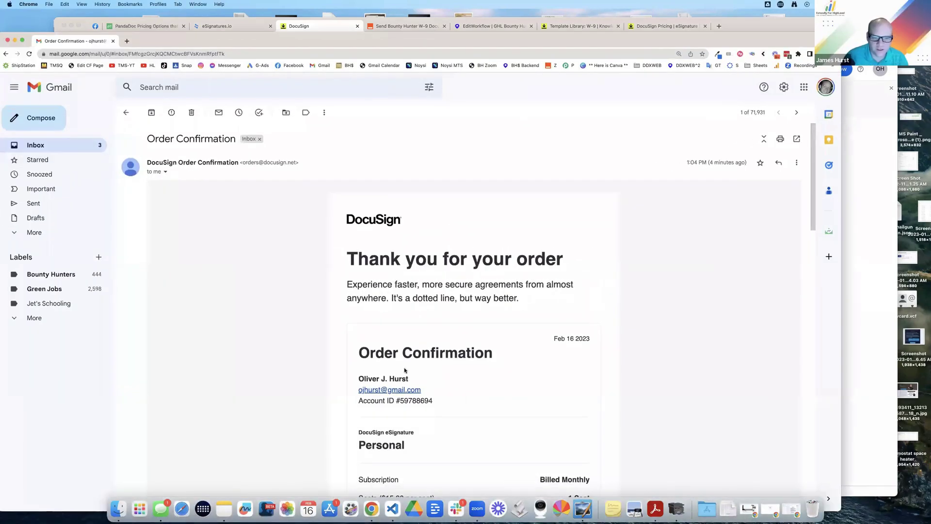
scroll(406, 369, "down", 5)
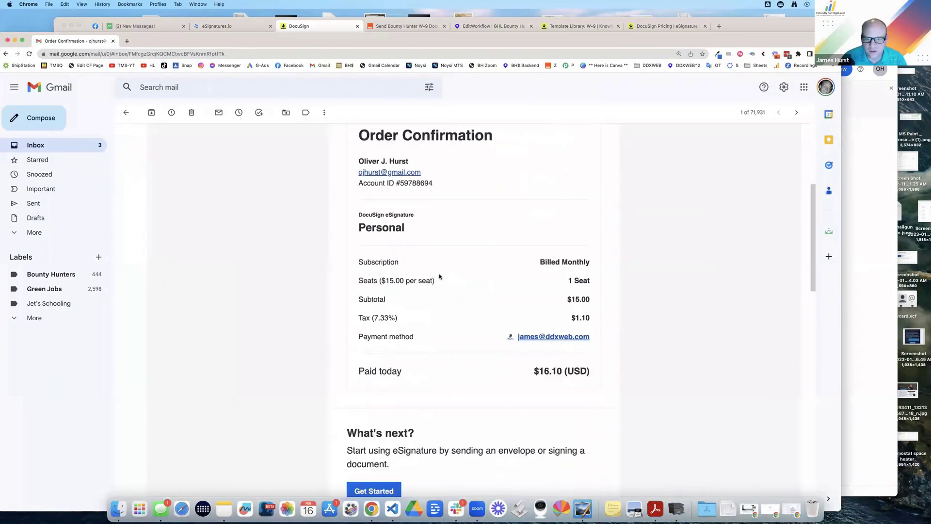
scroll(440, 277, "up", 5)
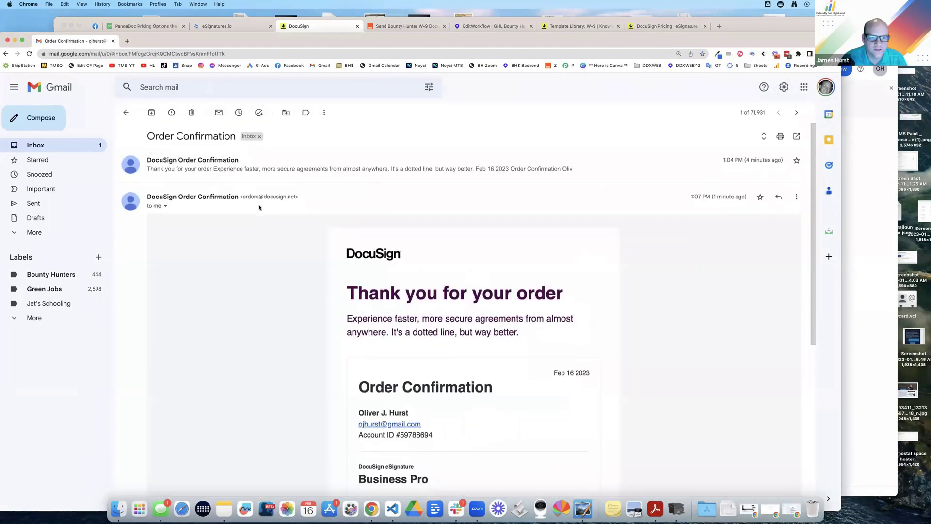
scroll(259, 208, "down", 2)
scroll(259, 207, "down", 4)
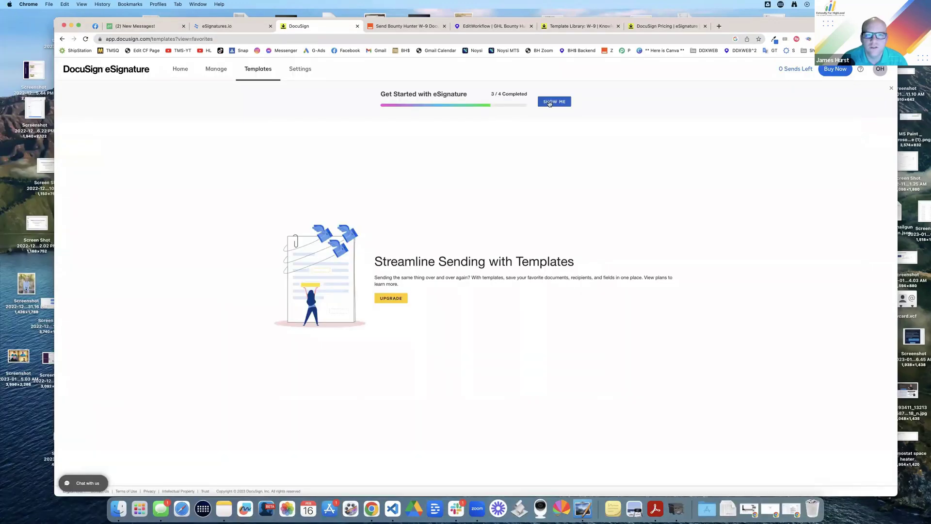
- Try the checklist's profile-photo task, cancel it, and sign out of DocuSign
left_click(547, 103)
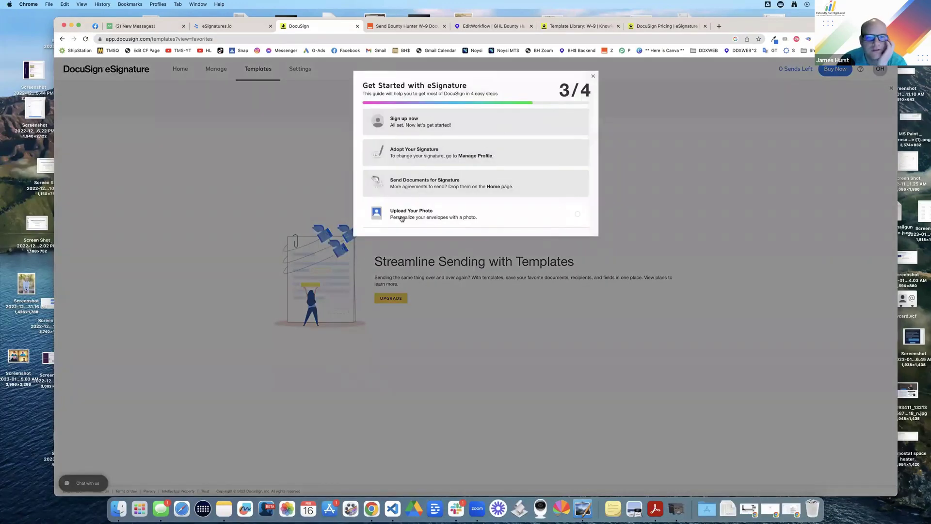
left_click(402, 214)
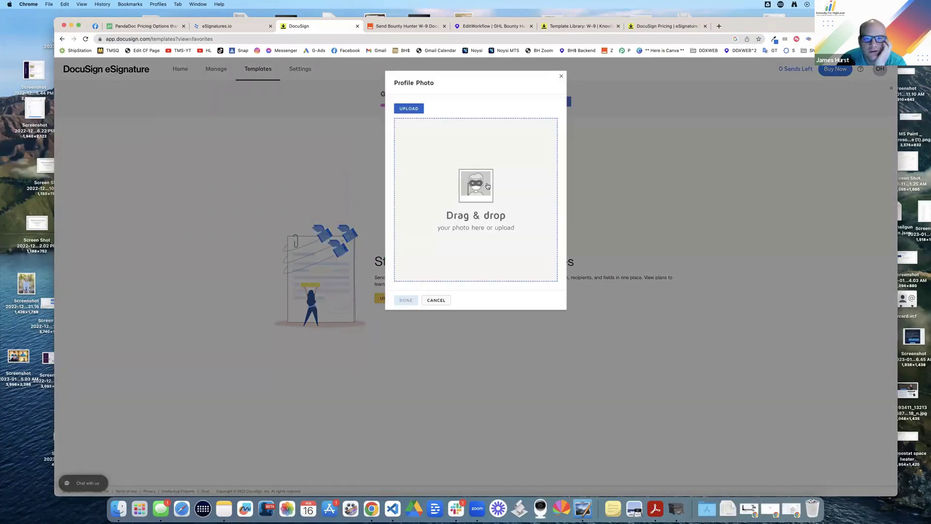
left_click(436, 300)
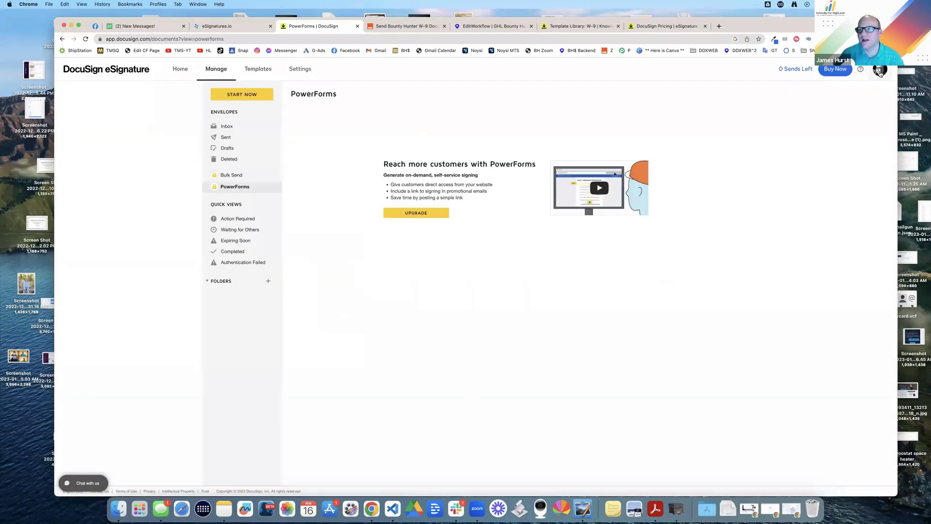
left_click(880, 69)
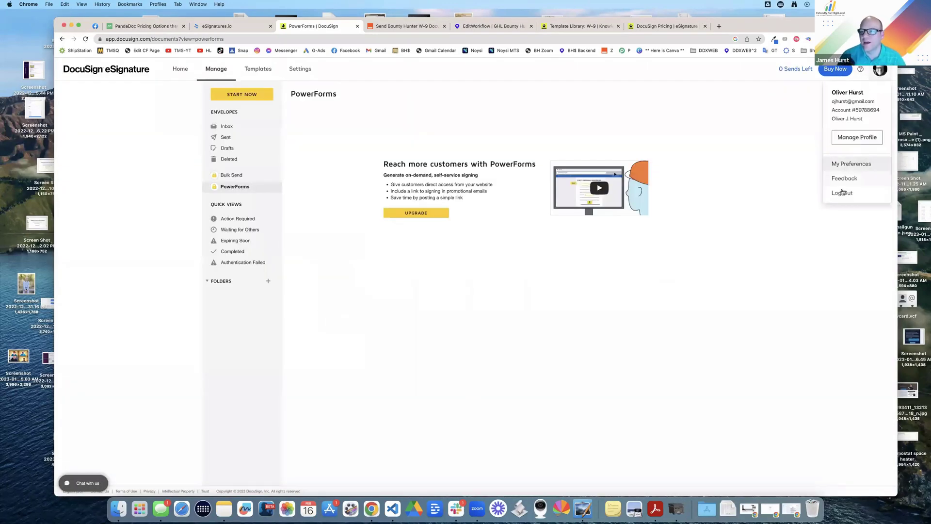
left_click(843, 193)
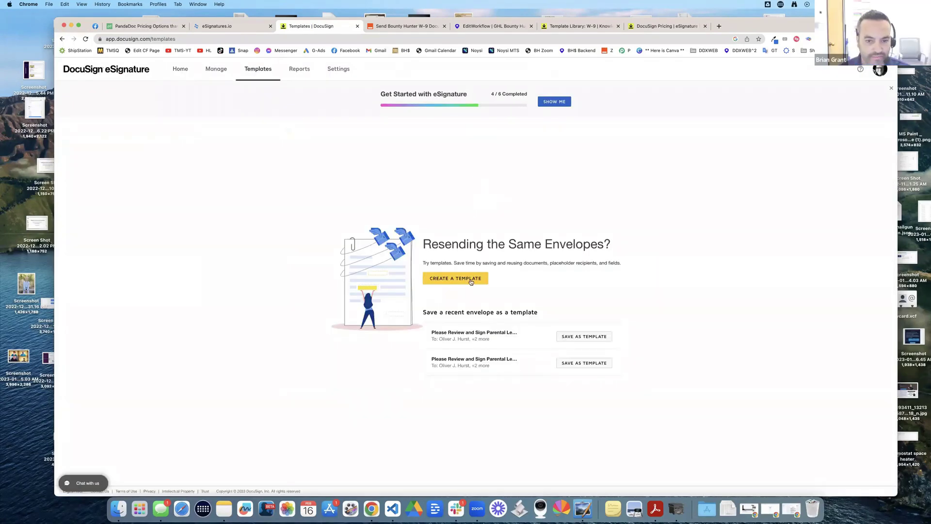
- Create a new template named 'Bounty Hunters W-9' with the description 'W-9 For Bounty Hunters'
left_click(450, 281)
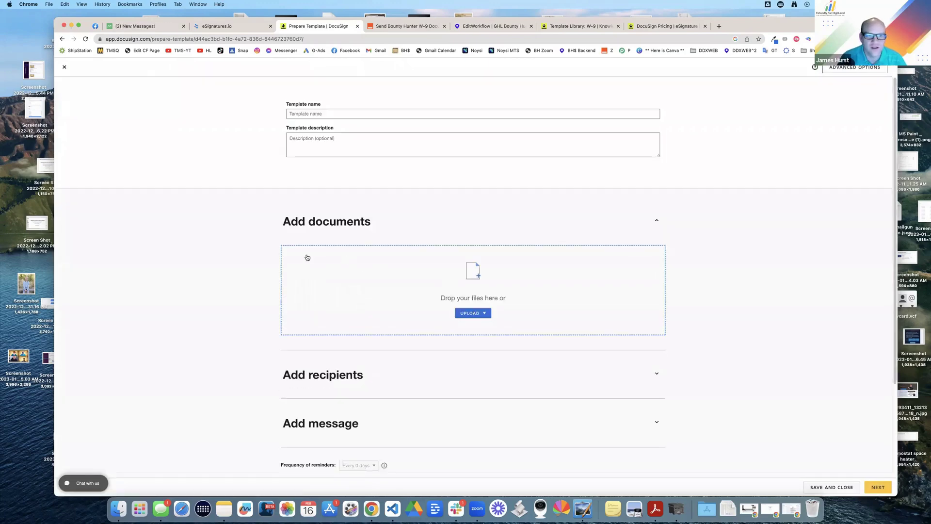
left_click(338, 114)
type("W-9")
key("Tab")
type("W-")
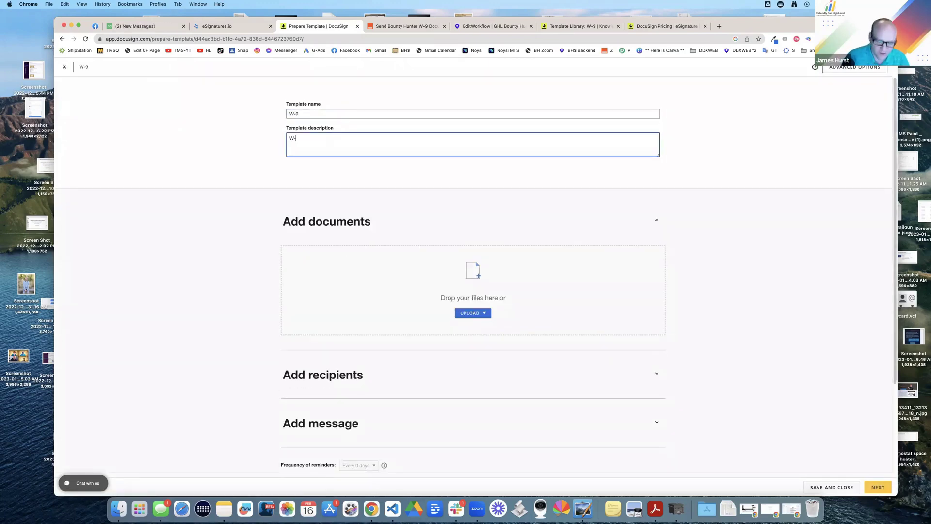
type("9 Boun")
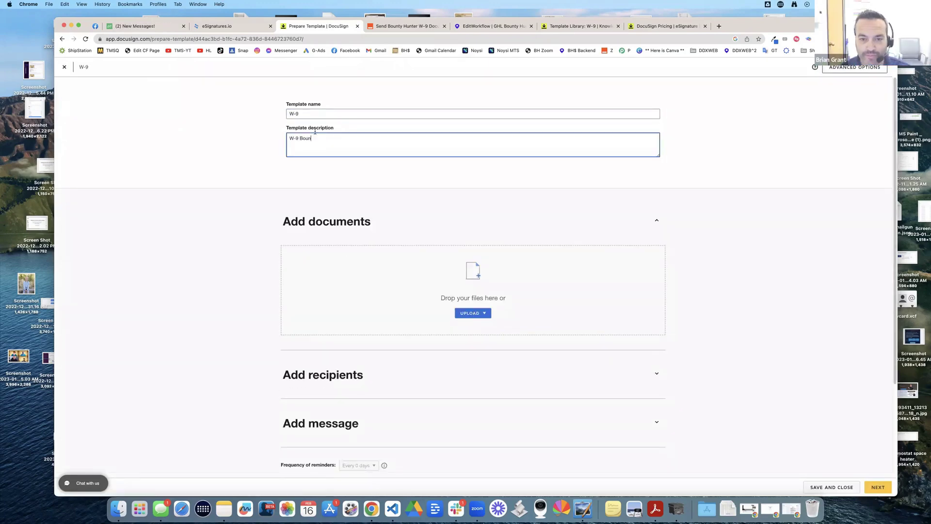
key("shift+Tab")
type("Bount")
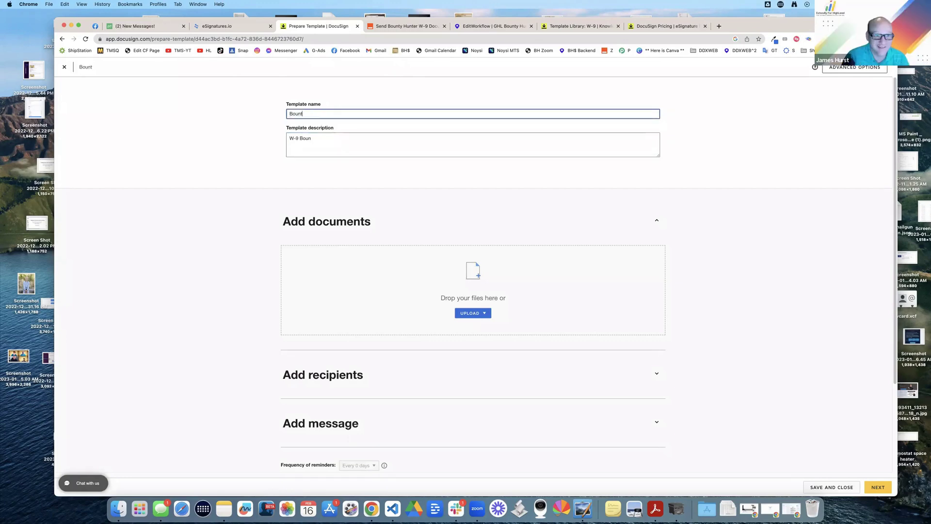
type("y Hunter")
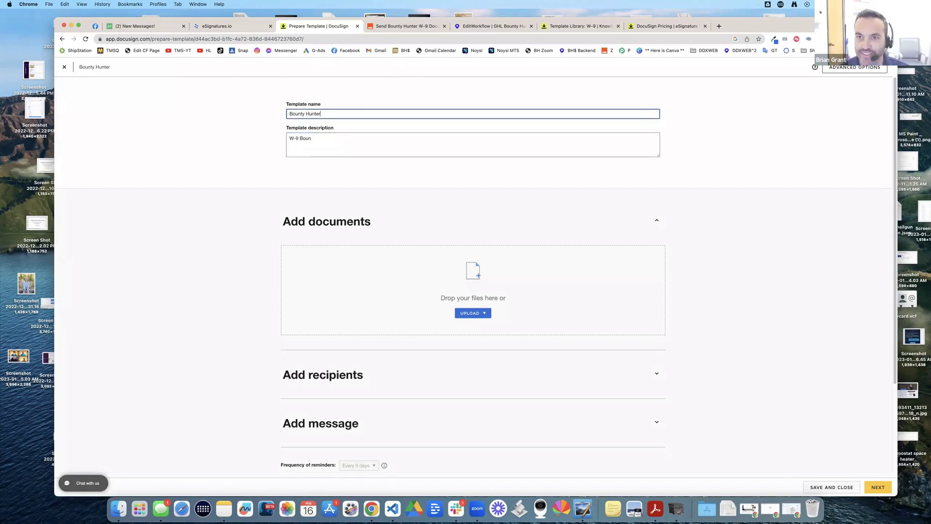
type("s W-9")
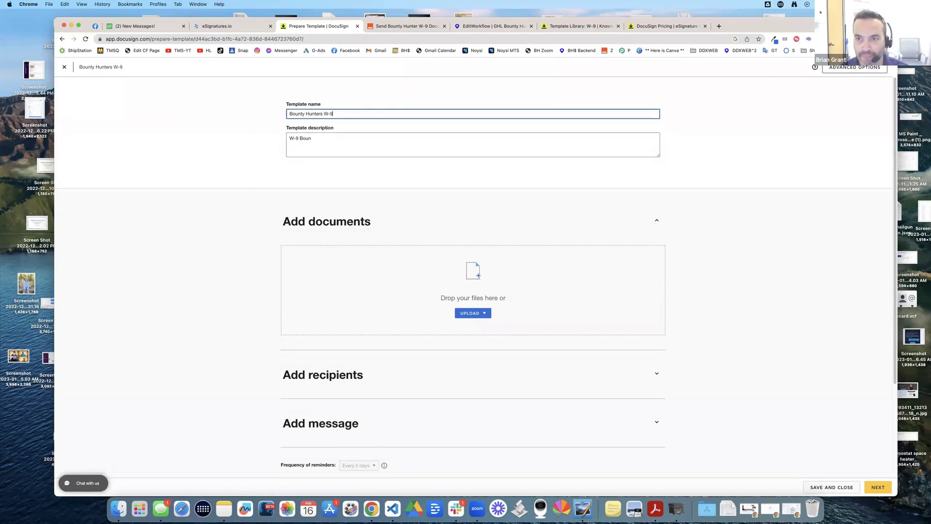
left_click(326, 142)
key("BackSpace")
key("BackSpace")
key("BackSpace")
key("BackSpace")
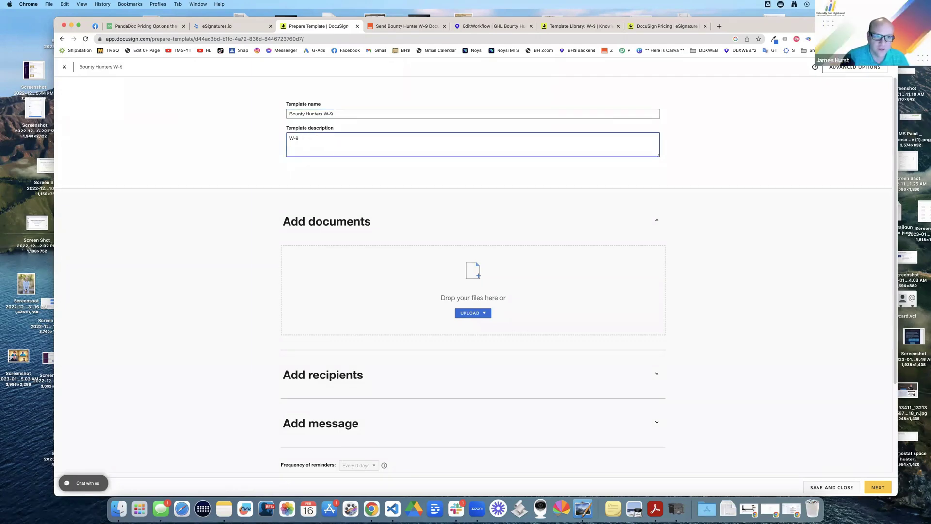
type("For Bounty Hunters")
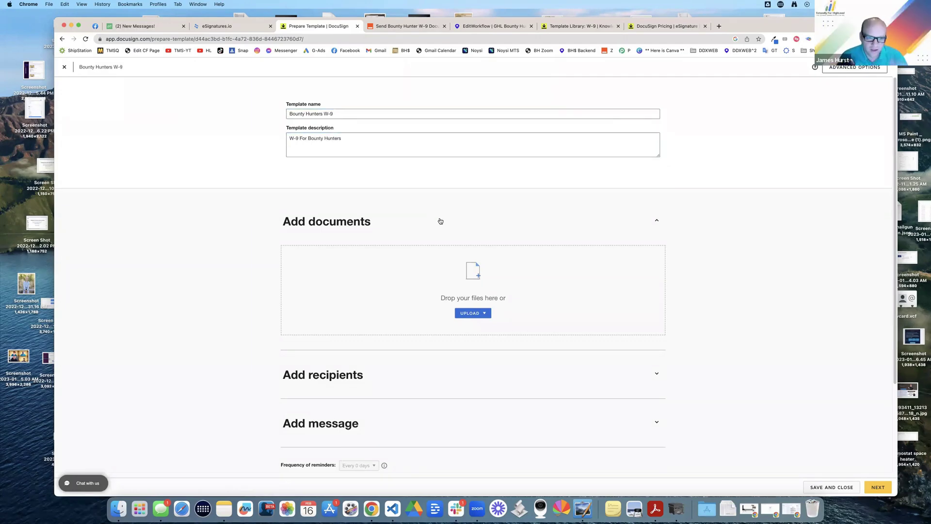
- Choose UPLOAD > Desktop to bring up the file picker for the template document
scroll(438, 221, "down", 2)
left_click(473, 272)
left_click(478, 286)
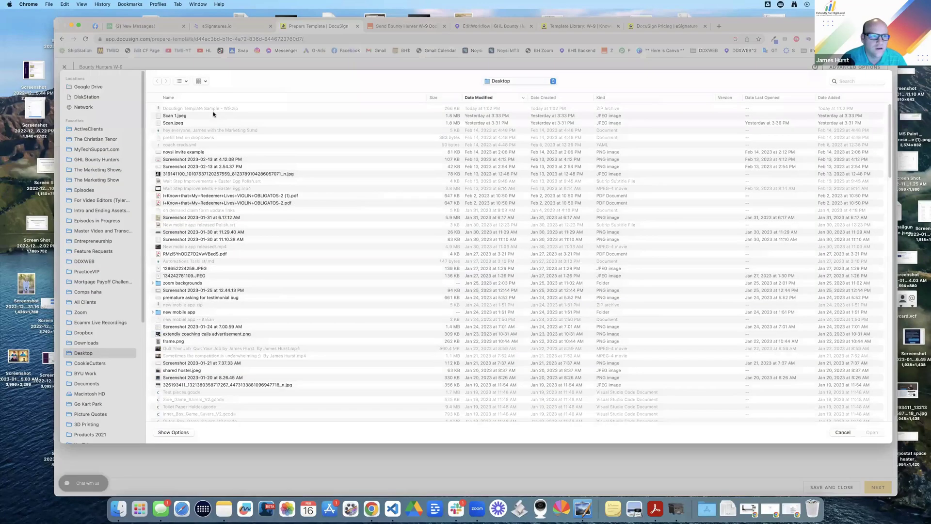
- Cancel the file picker, reopen Desktop upload, and search the computer for the 'json' template file
left_click(843, 432)
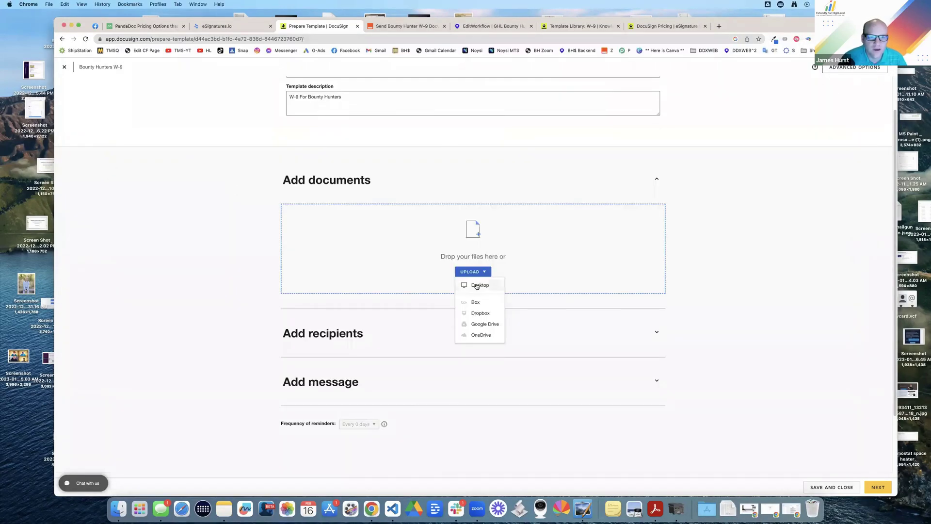
left_click(477, 286)
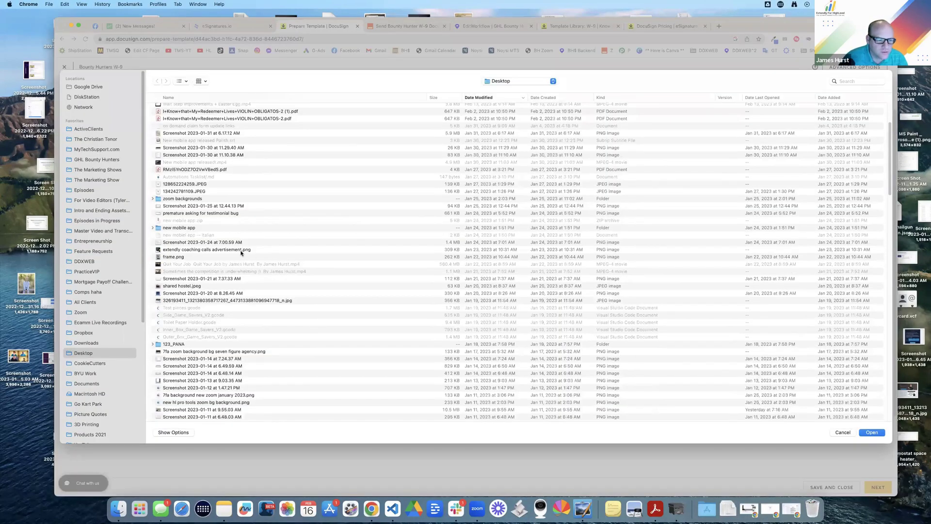
scroll(722, 110, "down", 1)
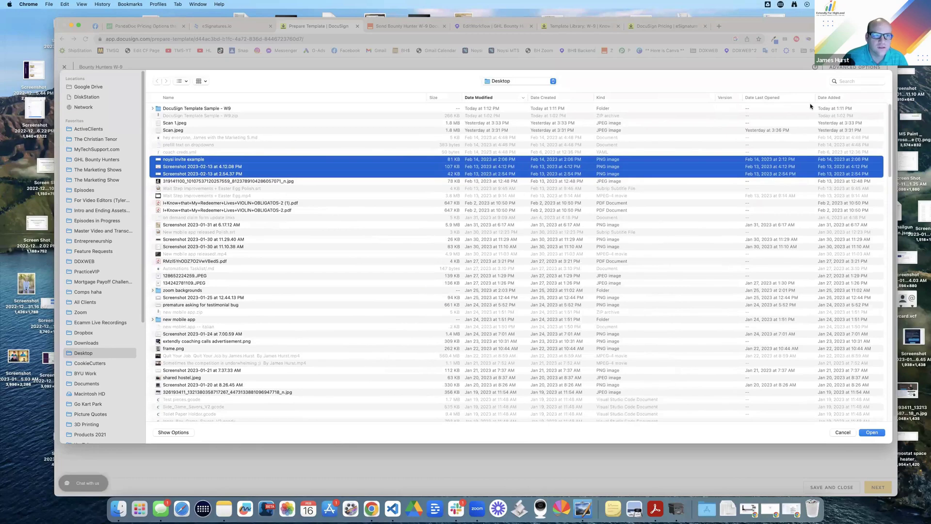
left_click(850, 82)
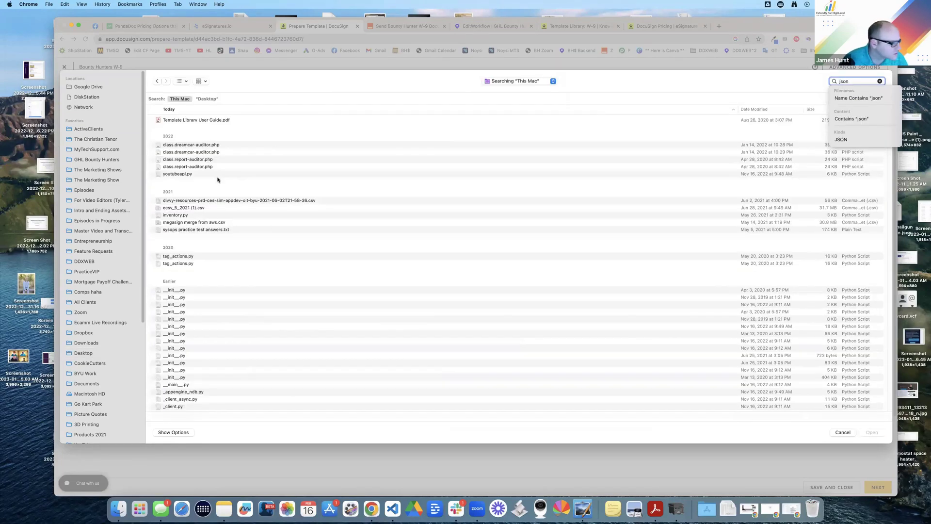
- Close the picker and highlight the JSON template upload step in the Template Library User Guide
key("Escape")
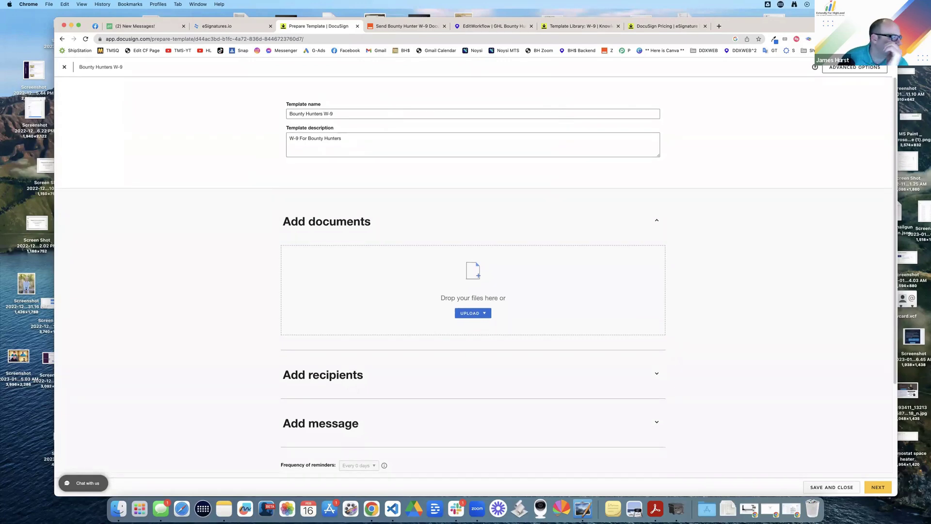
key("super+Tab")
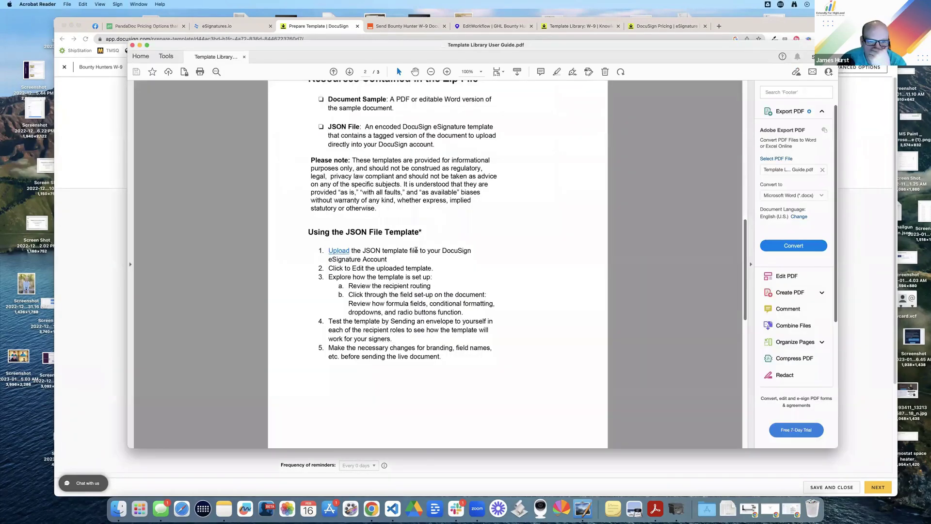
mouse_move(383, 251)
left_mouse_down()
mouse_move(469, 253)
mouse_move(393, 256)
left_mouse_up()
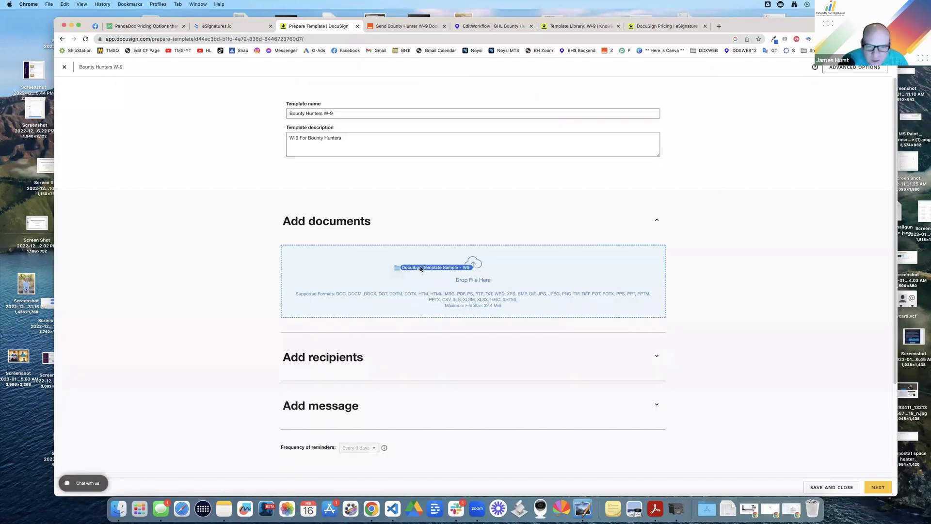
- Try adding the DocuSign Template Sample - W9 file, then close the template and discard changes
left_click_drag(424, 269, 422, 269)
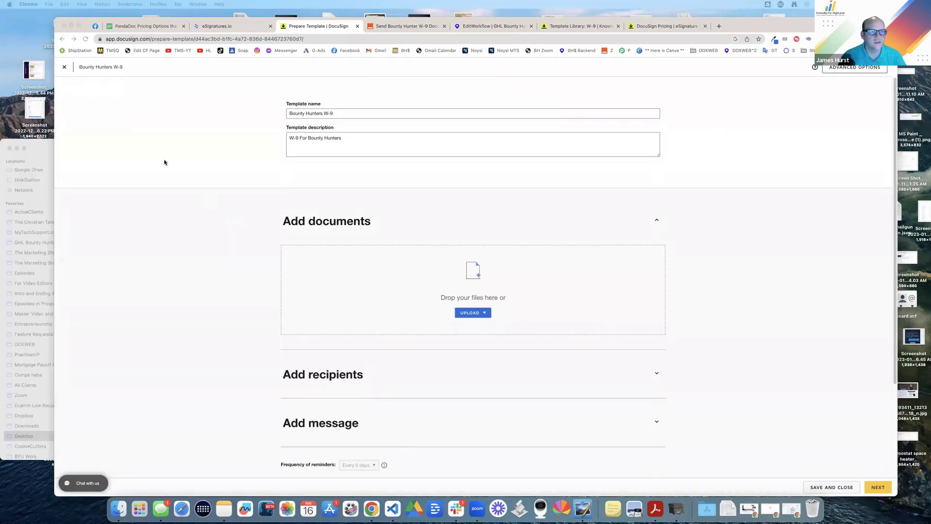
left_click(64, 66)
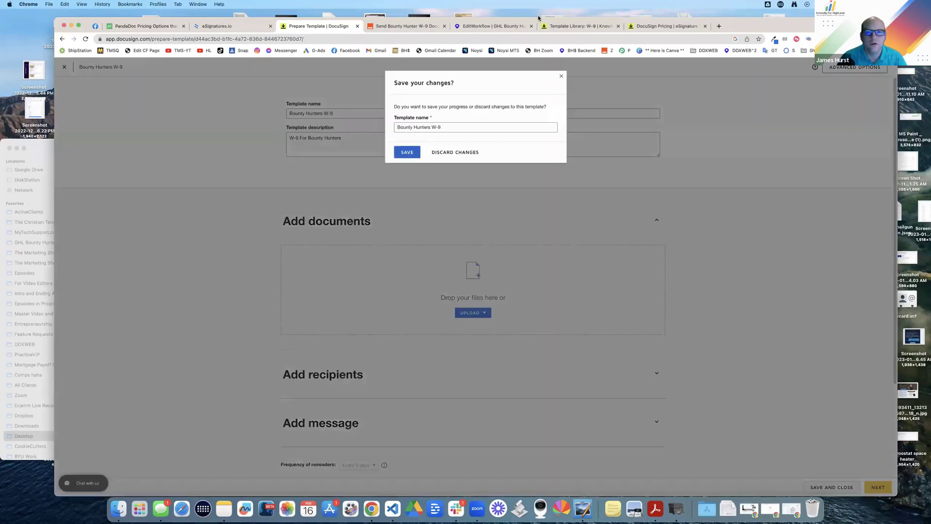
left_click(455, 152)
- Open the W-9 template library page from the DocuSign article and start the template download
left_click(581, 26)
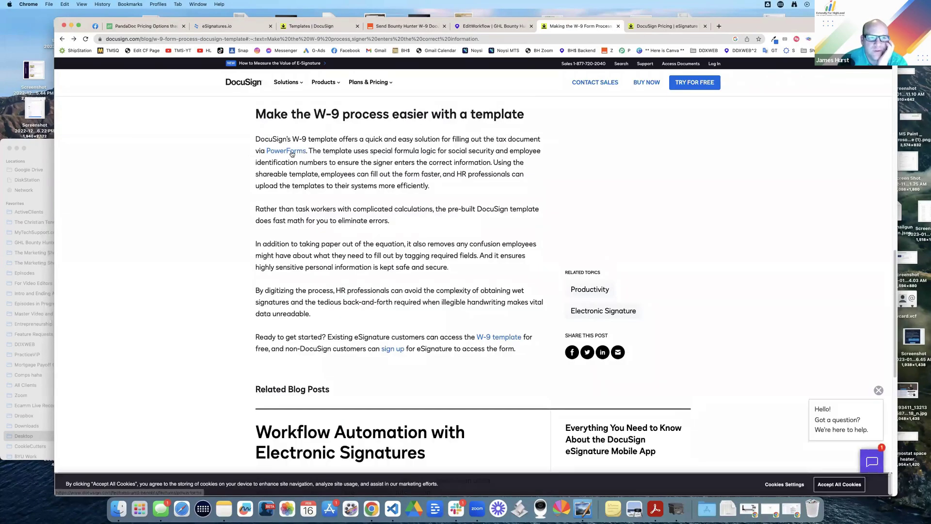
left_click(496, 339)
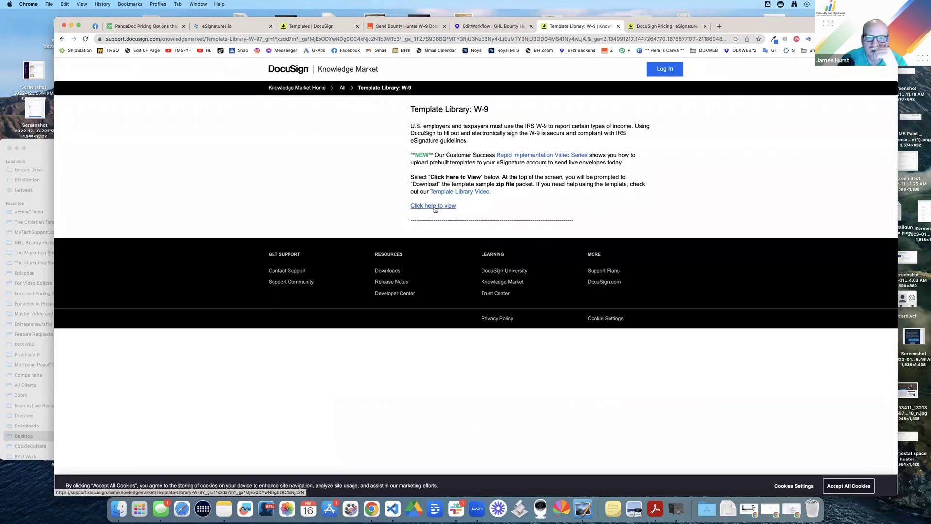
left_click(439, 209)
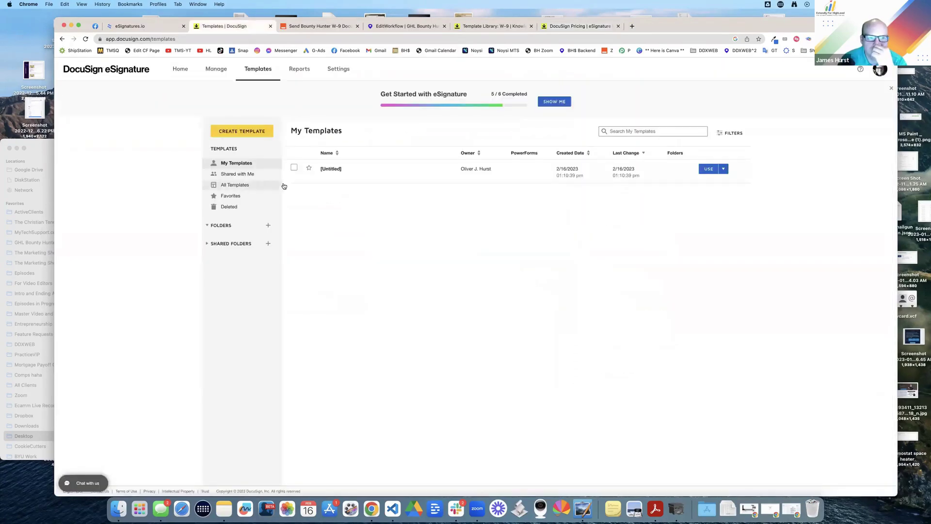
- Browse the DocuSign home, envelopes inbox, PowerForms and template list
left_click(180, 71)
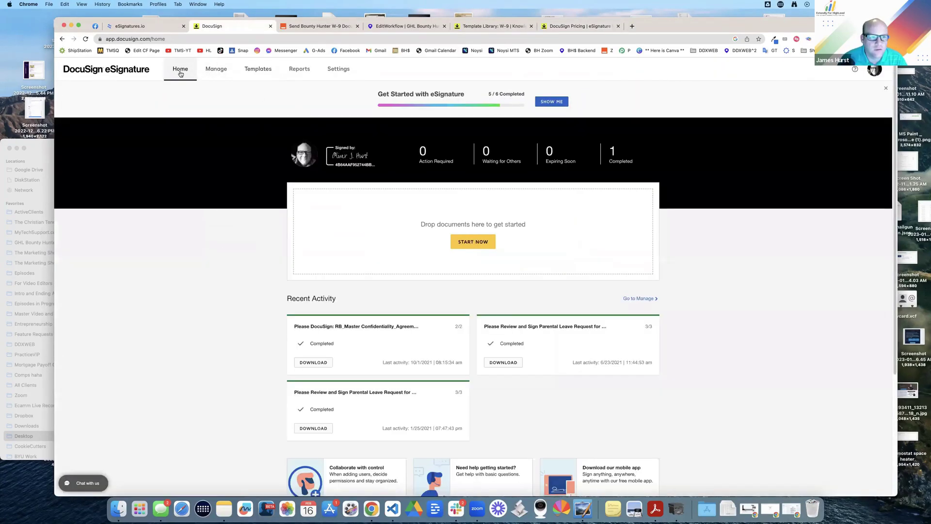
left_click(216, 69)
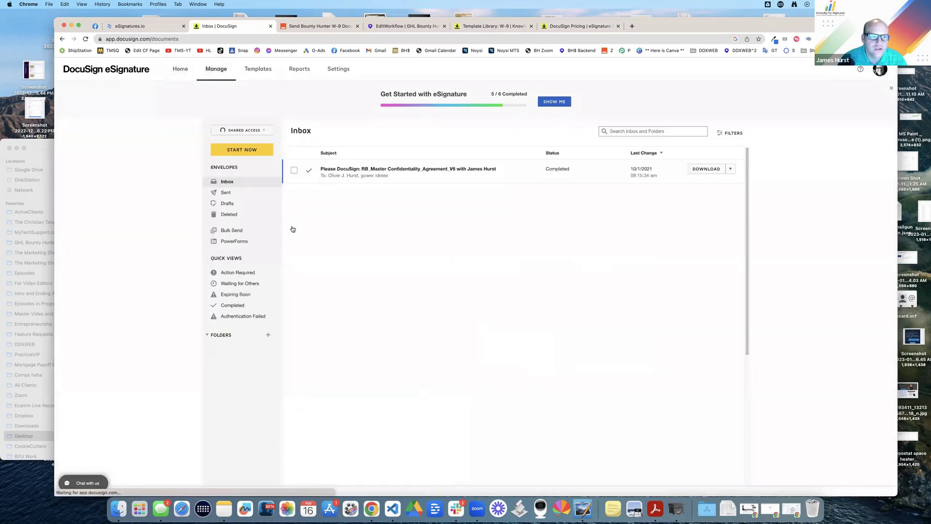
left_click(232, 241)
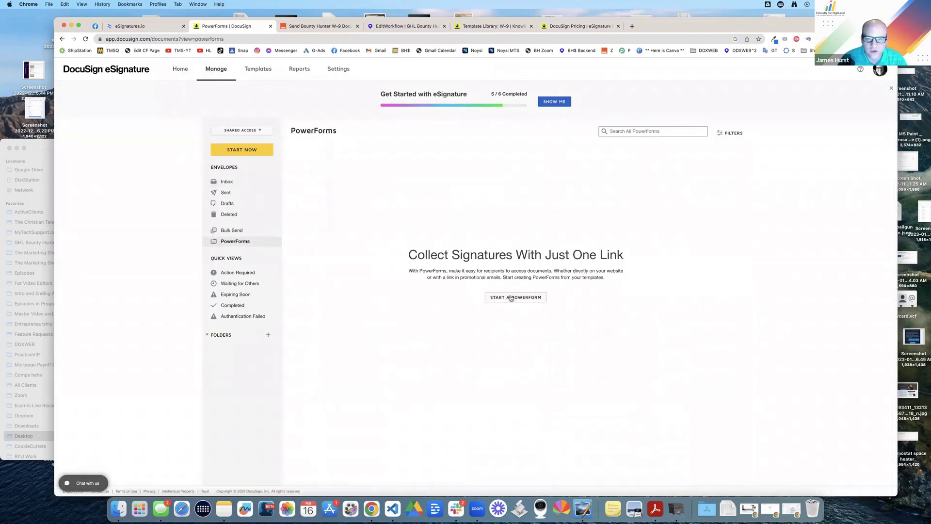
left_click(511, 297)
left_click(333, 133)
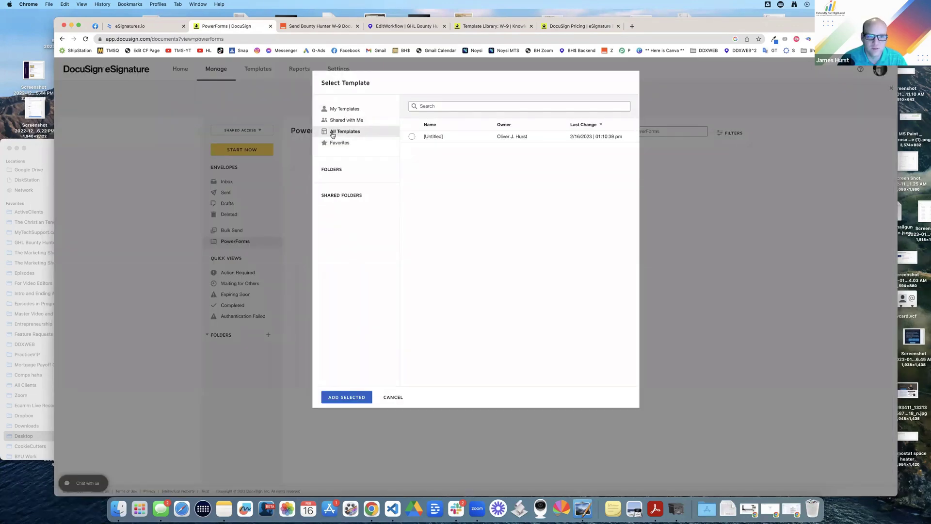
left_click(262, 71)
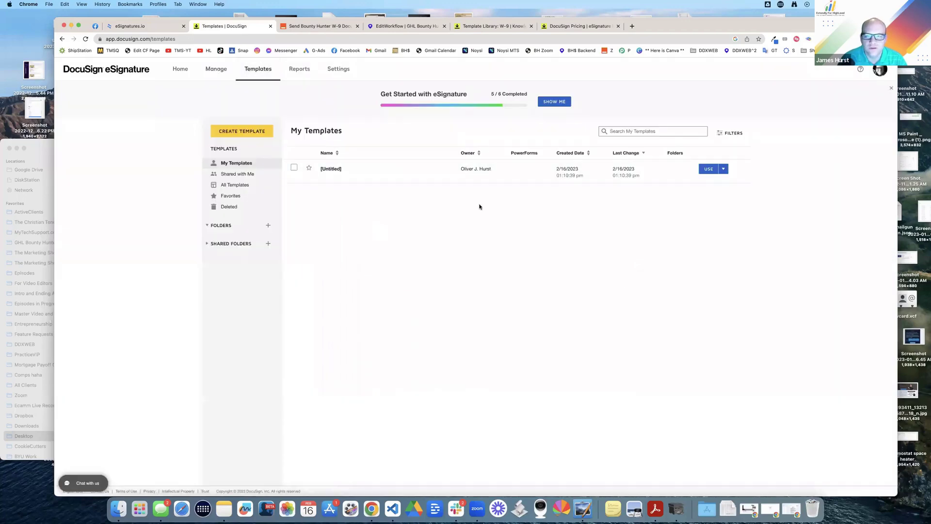
- Edit the Untitled template and open UPLOAD > Desktop, then cancel the file picker
left_click(723, 169)
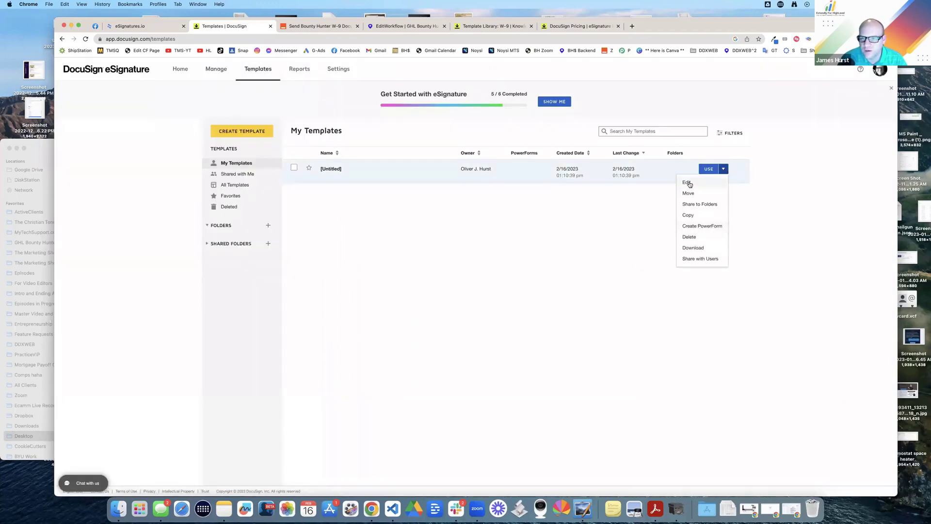
left_click(687, 183)
left_click(478, 313)
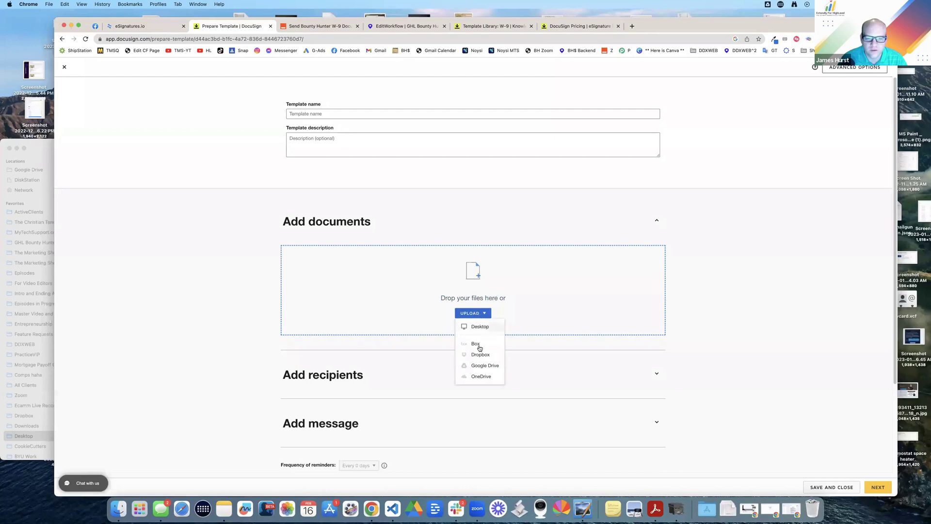
left_click(479, 326)
key("Escape")
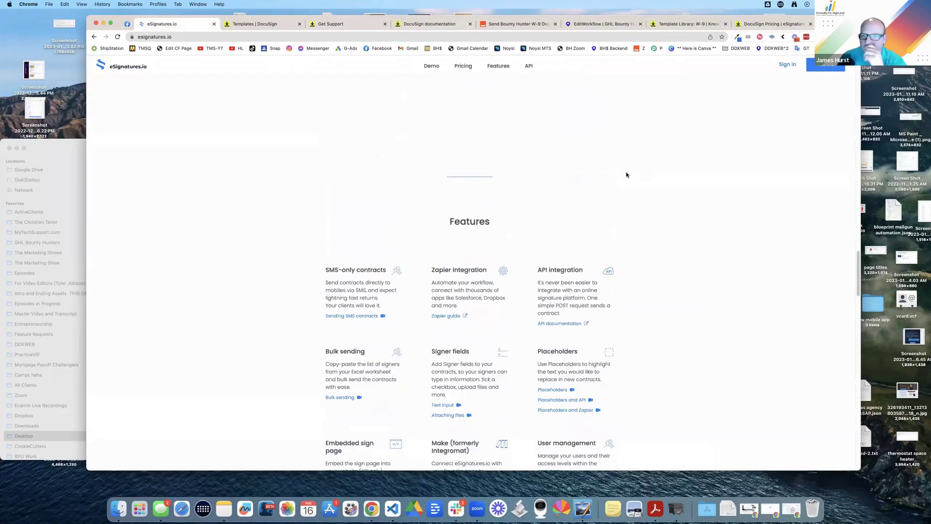
- Start a new eSignatures.io contract from the Sample Consulting Agreement template and review it
scroll(507, 132, "up", 5)
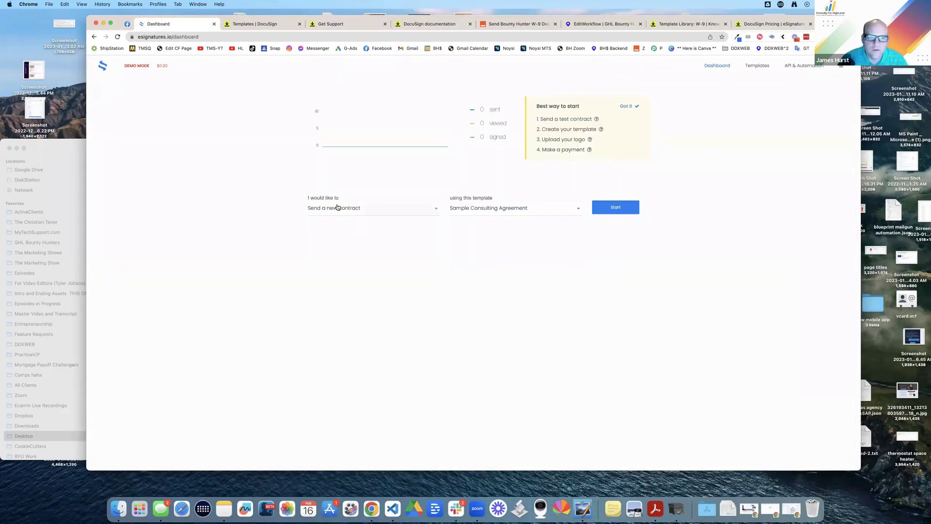
left_click(510, 212)
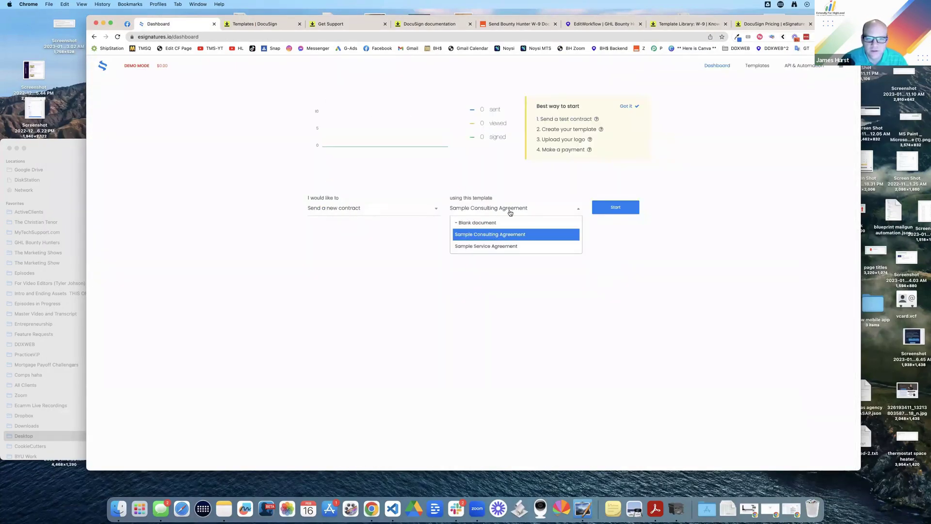
left_click(493, 235)
left_click(617, 210)
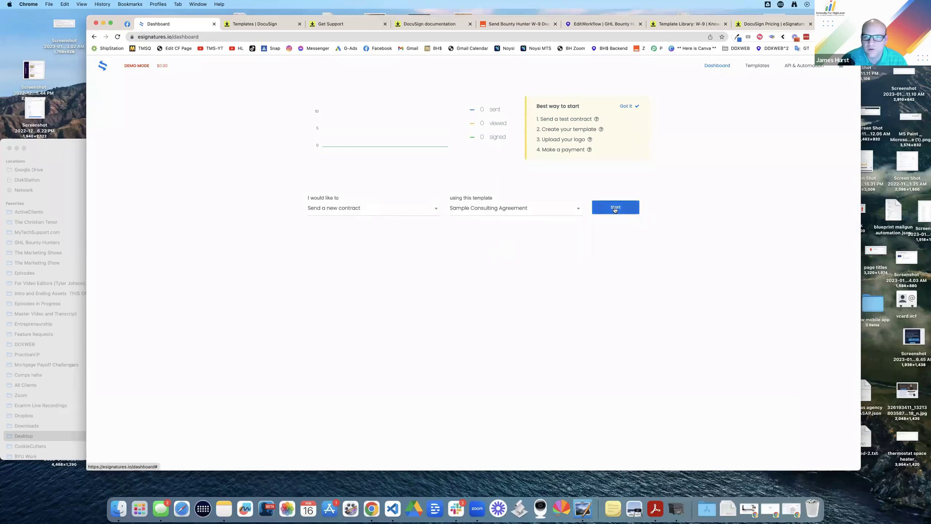
scroll(491, 217, "down", 5)
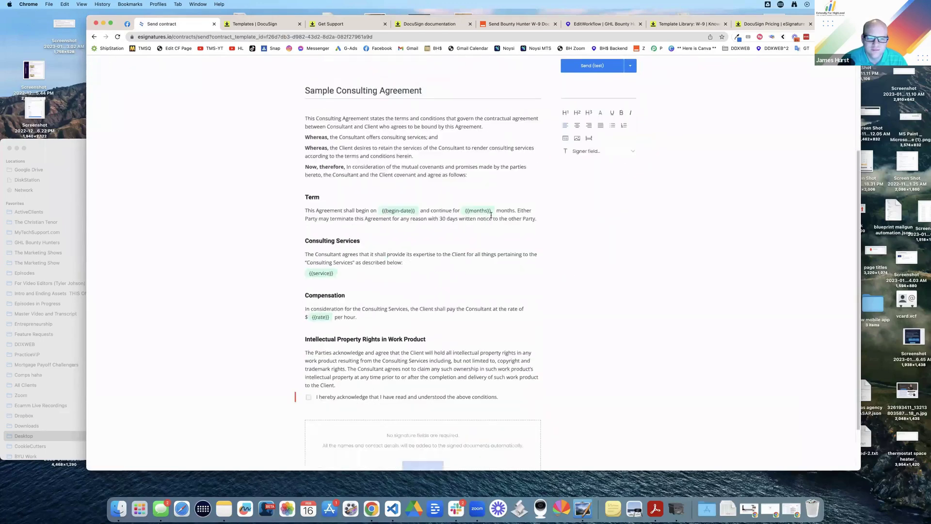
scroll(491, 217, "up", 5)
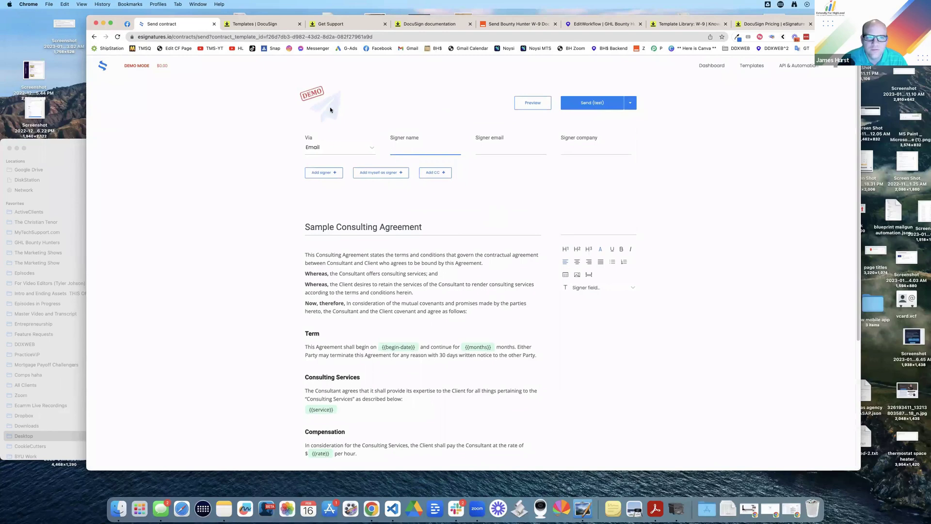
scroll(441, 149, "down", 4)
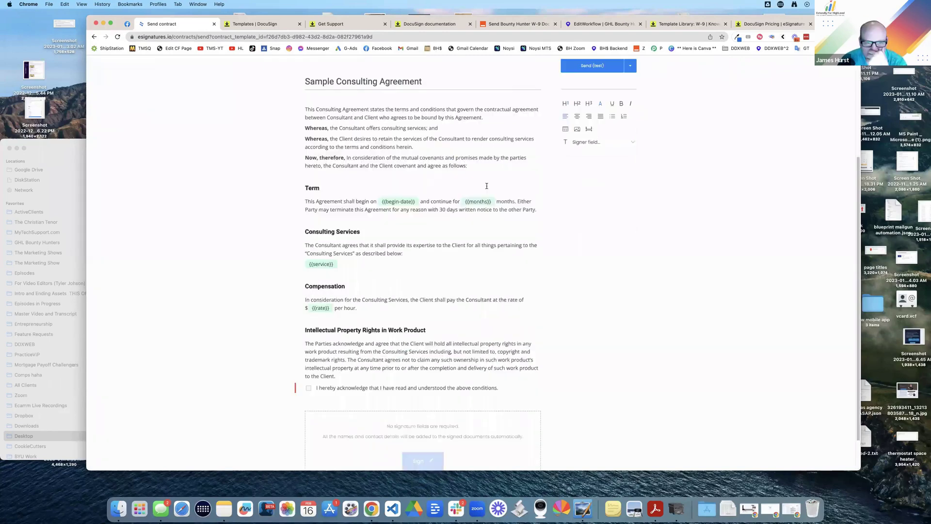
scroll(381, 251, "up", 2)
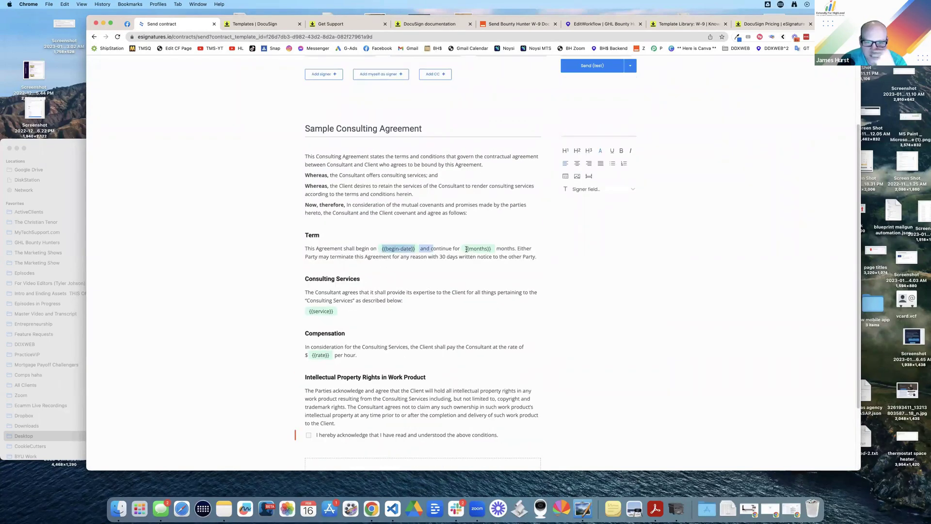
scroll(478, 248, "down", 2)
scroll(555, 156, "up", 4)
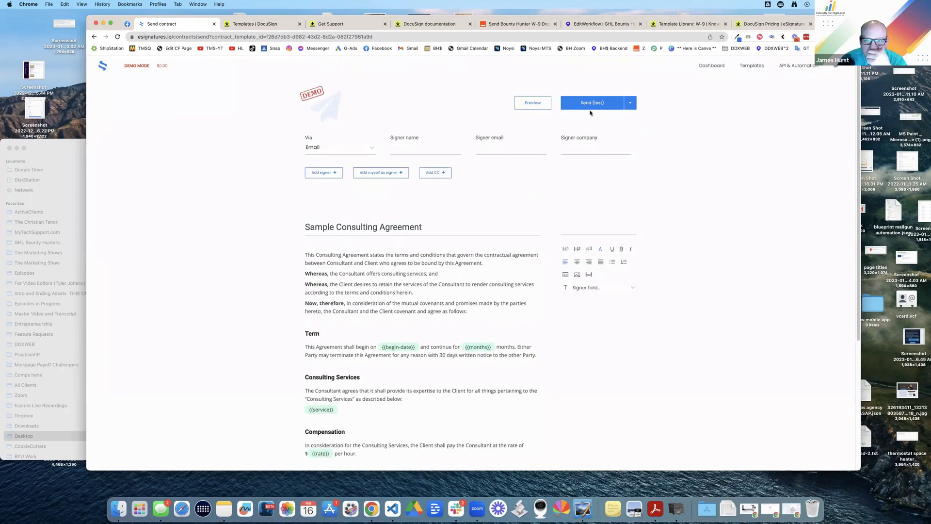
- Enter the signer's e-mail and company DDXWEB, then send the test agreement
left_click(590, 110)
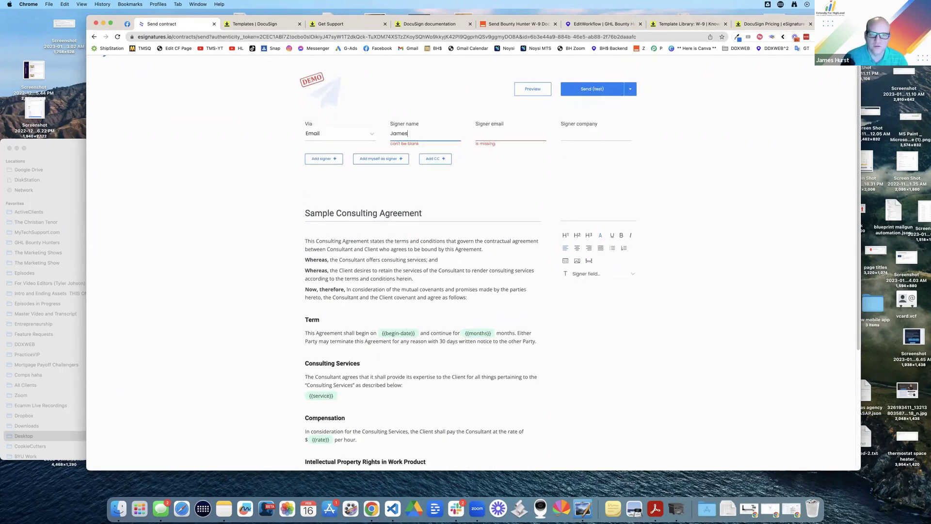
key("Tab")
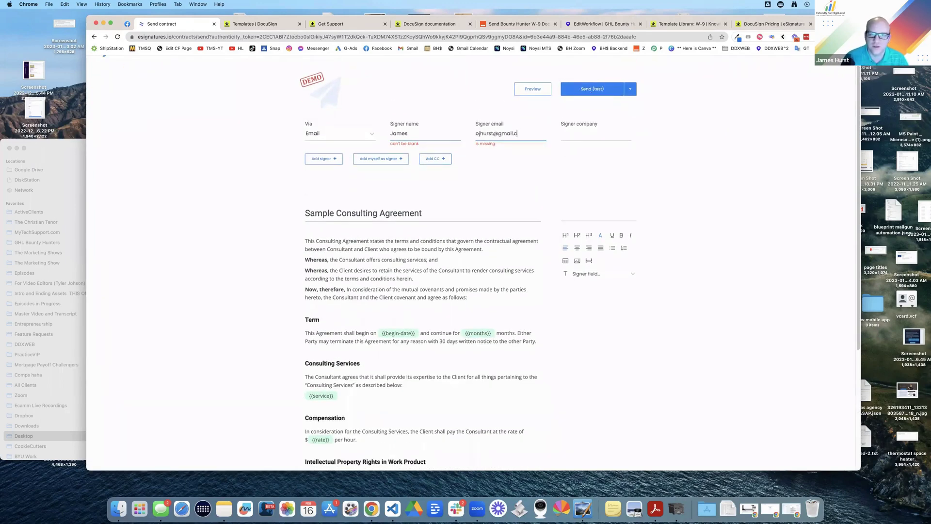
key("Tab")
type("DD")
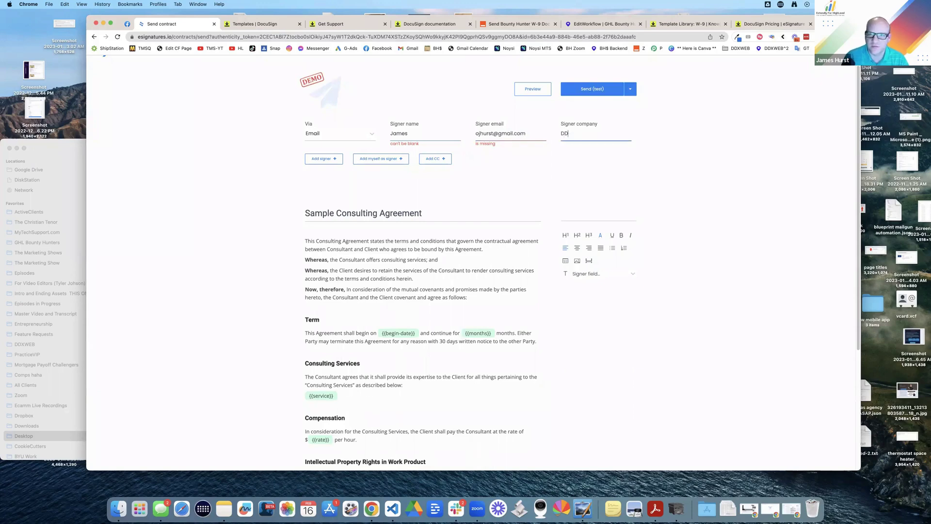
type("XWEB")
left_click(578, 94)
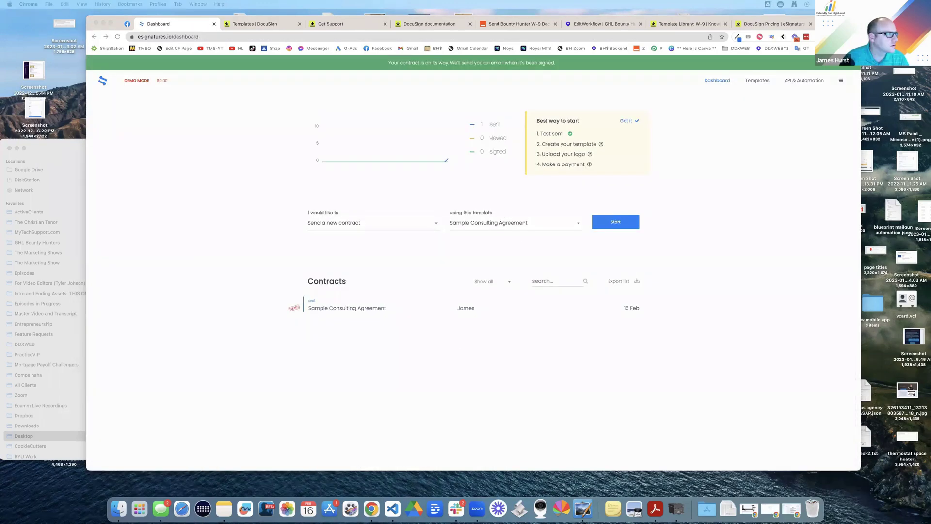
- Sign the Sample Consulting Agreement from the Gmail invite, check the all-parties-signed email, and close Gmail
left_click_drag(0, 68, 316, 17)
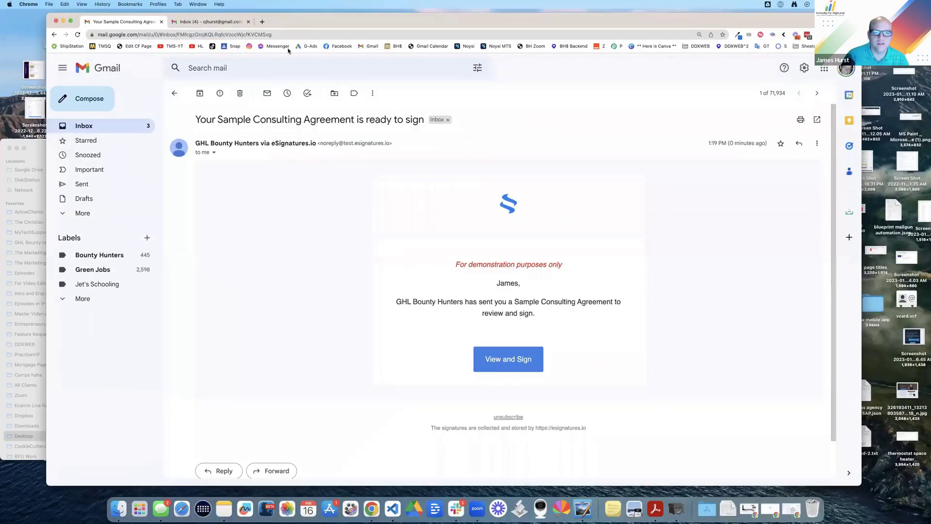
left_click(505, 360)
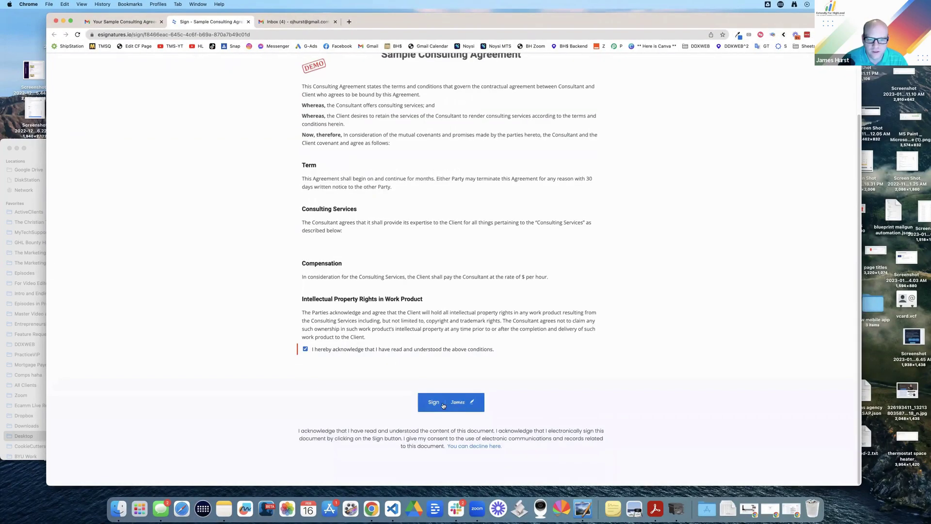
left_click(443, 406)
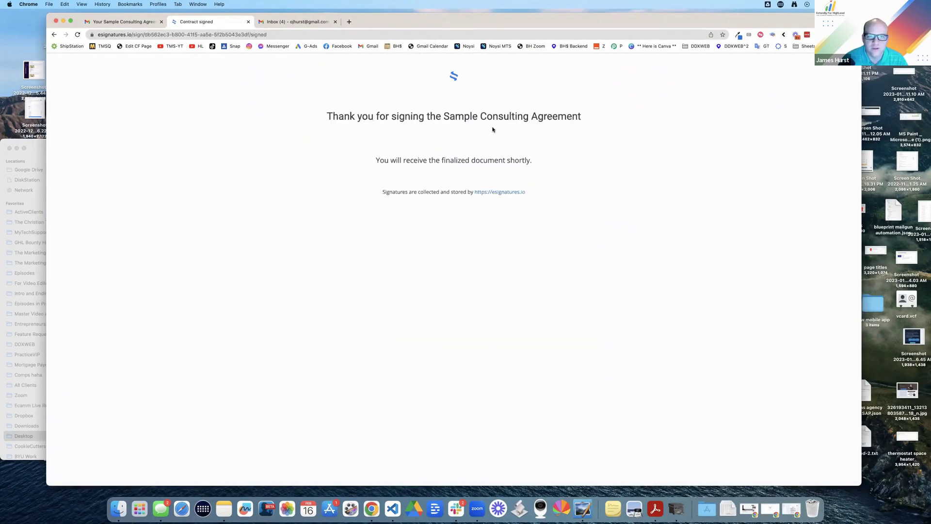
left_click(125, 22)
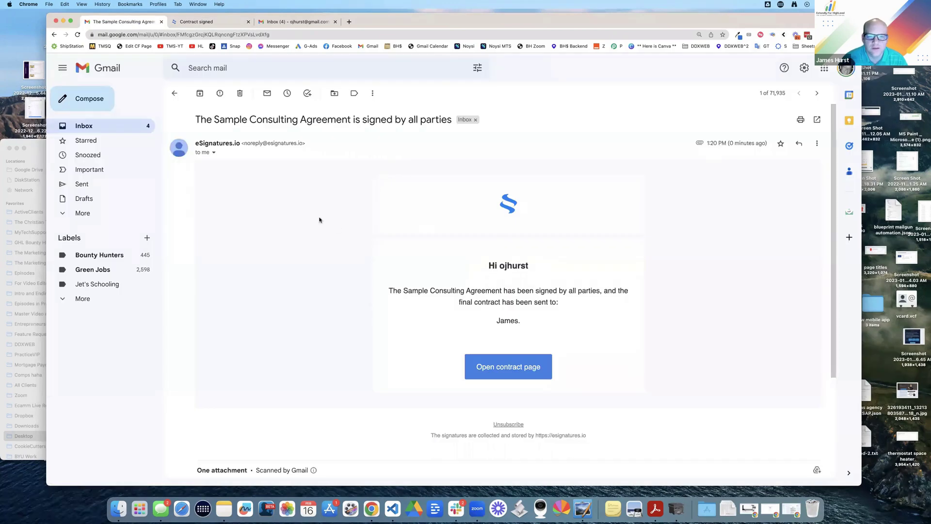
left_click(56, 21)
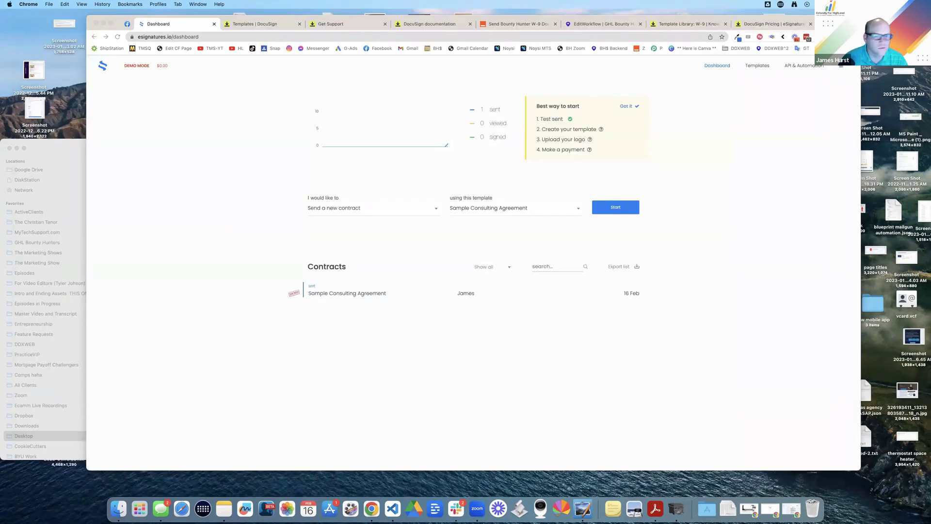
- Check the Sample Consulting Agreement template, then select it as the Zapier Create Contract template
left_click(757, 65)
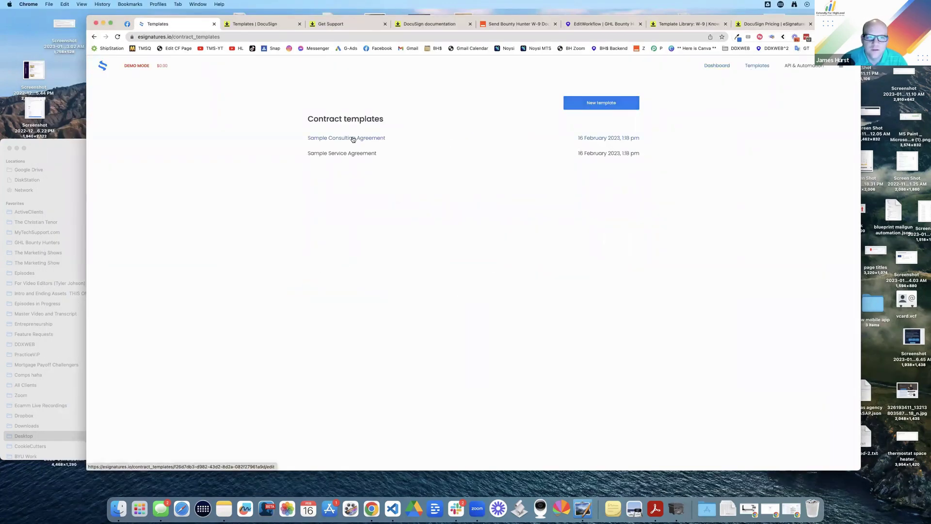
left_click(354, 139)
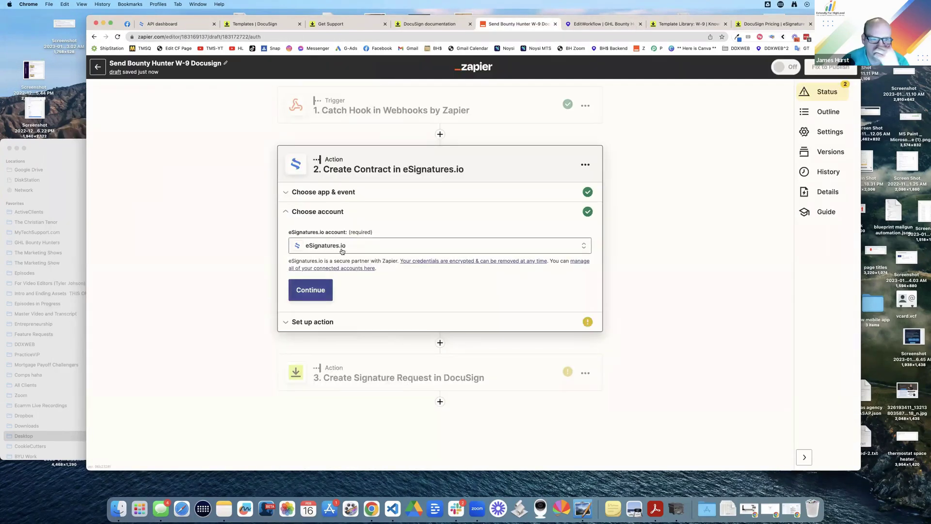
left_click(311, 289)
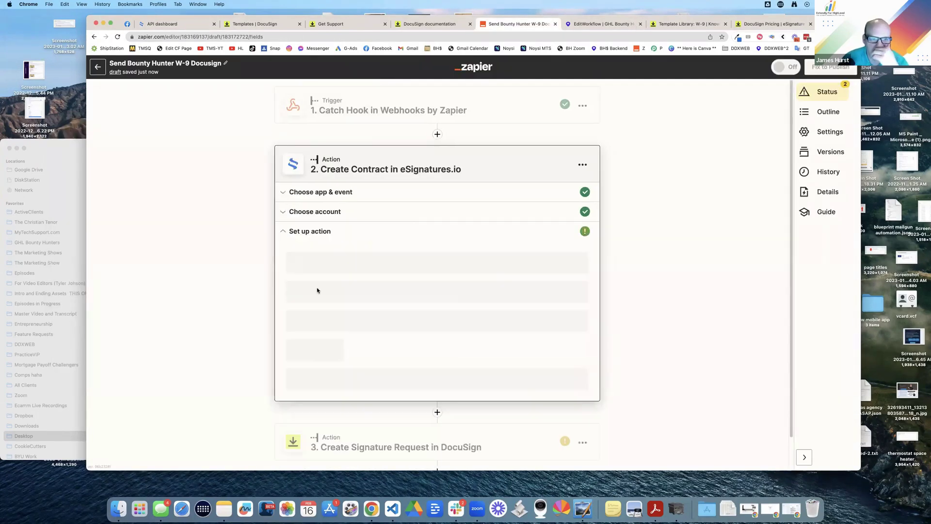
left_click(337, 246)
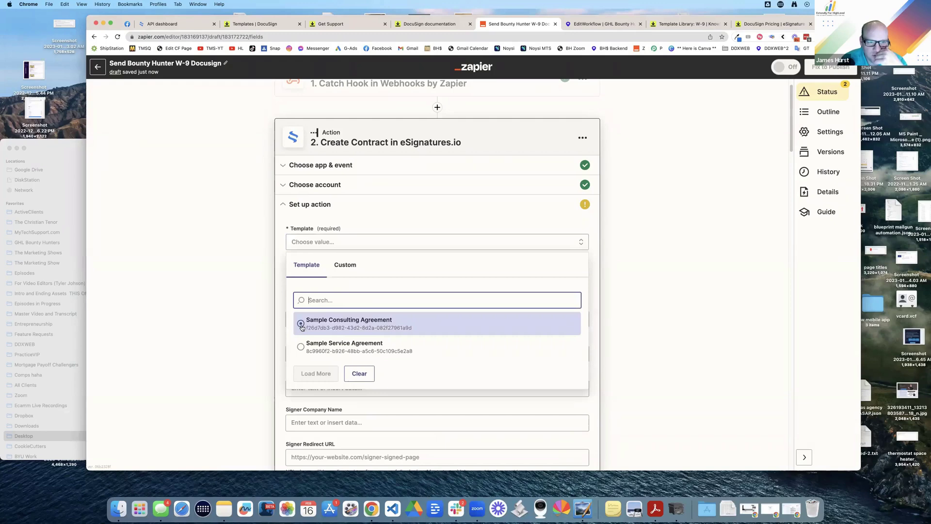
left_click(301, 325)
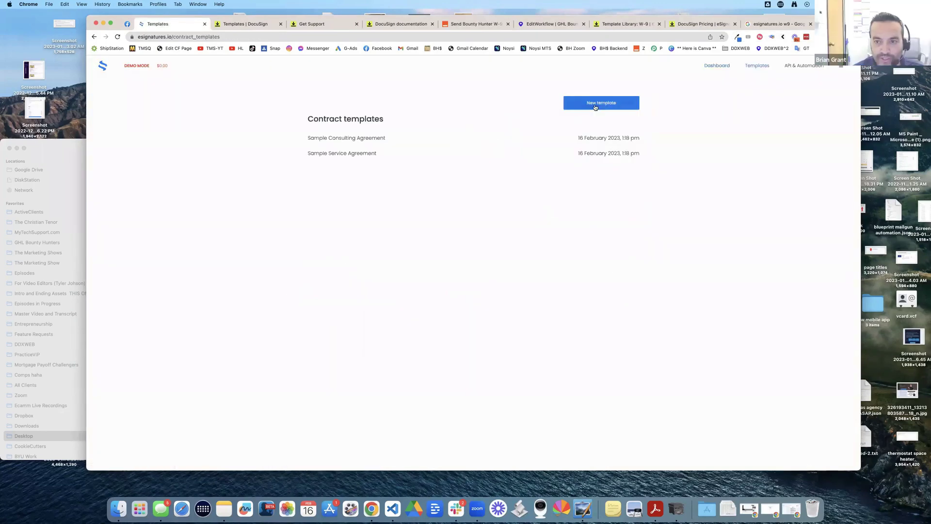
- Create a new eSignatures.io template, dismiss its preview, and try overwriting the sample text
left_click(595, 106)
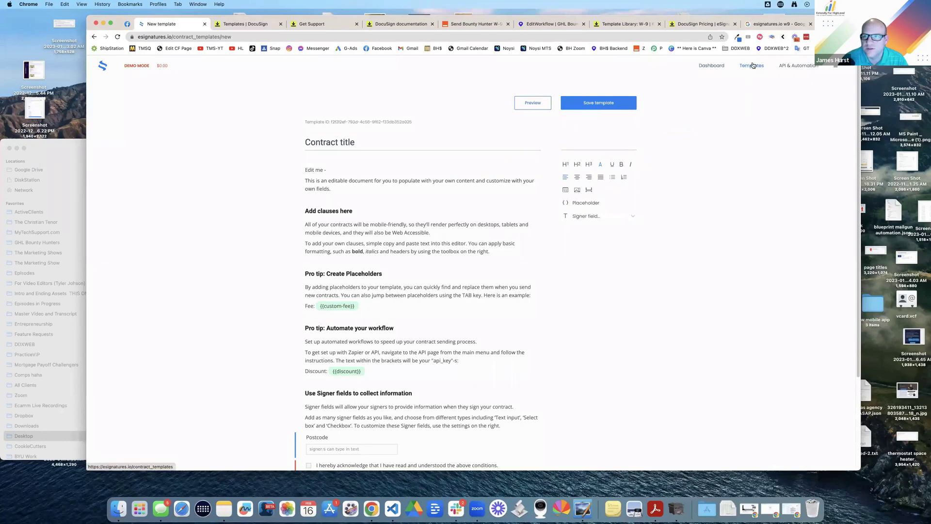
left_click(752, 65)
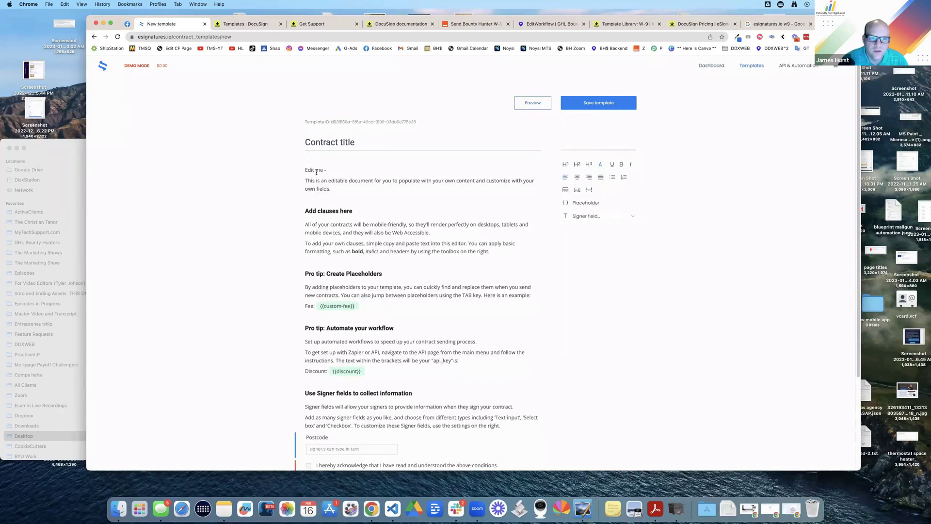
left_click_drag(315, 170, 360, 202)
type("faafdsfadsfaAdd clauses")
mouse_move(407, 222)
left_mouse_down()
mouse_move(343, 189)
mouse_move(413, 229)
left_mouse_up()
type("afad")
scroll(429, 309, "down", 1)
scroll(382, 264, "up", 1)
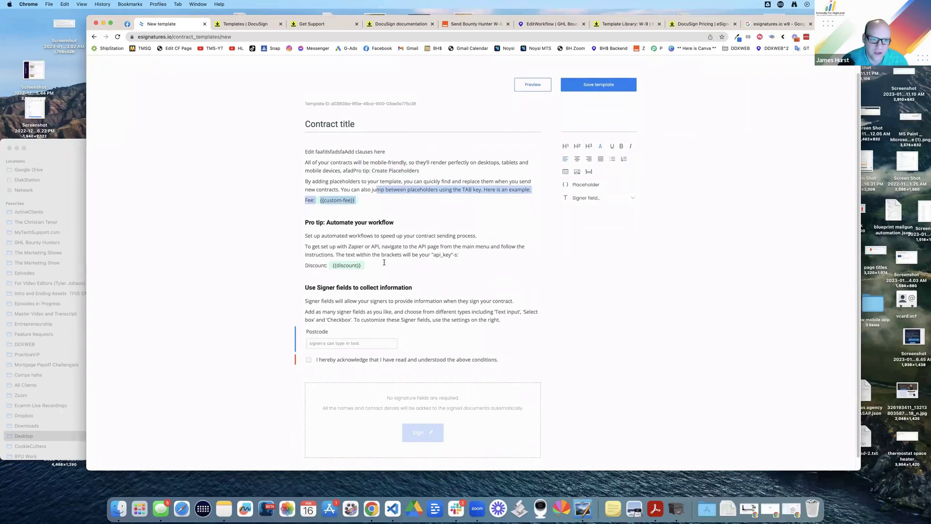
- Delete all the sample body text, including the signer-field instruction paragraphs
left_click_drag(312, 152, 306, 282)
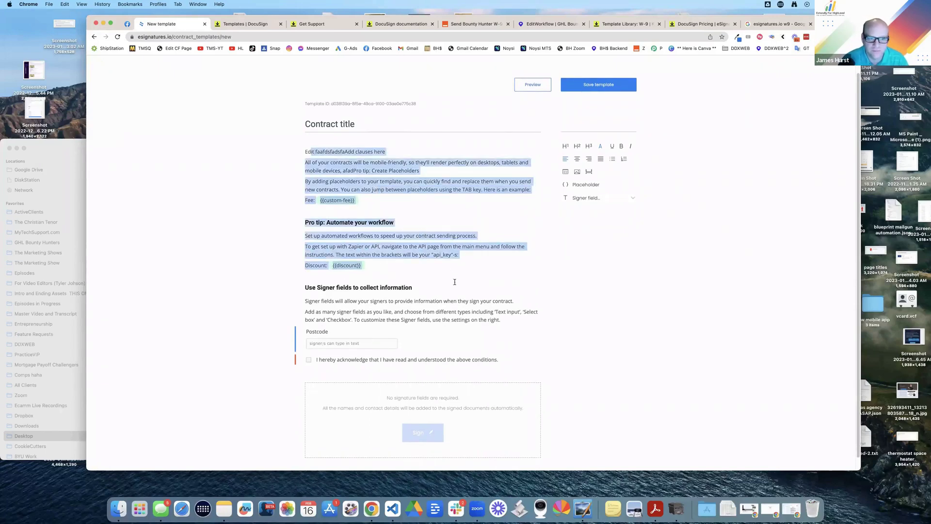
key("BackSpace")
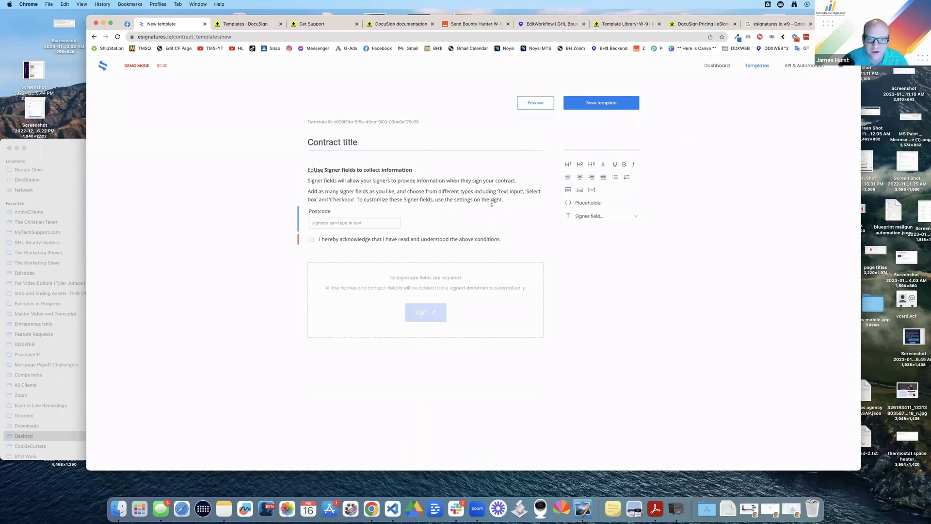
left_click_drag(505, 203, 301, 175)
key("BackSpace")
key("super+a")
key("BackSpace")
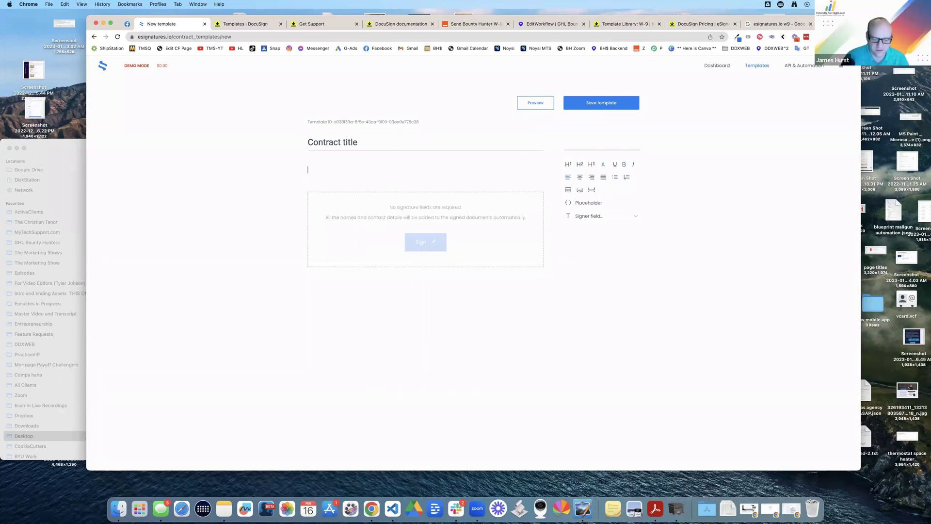
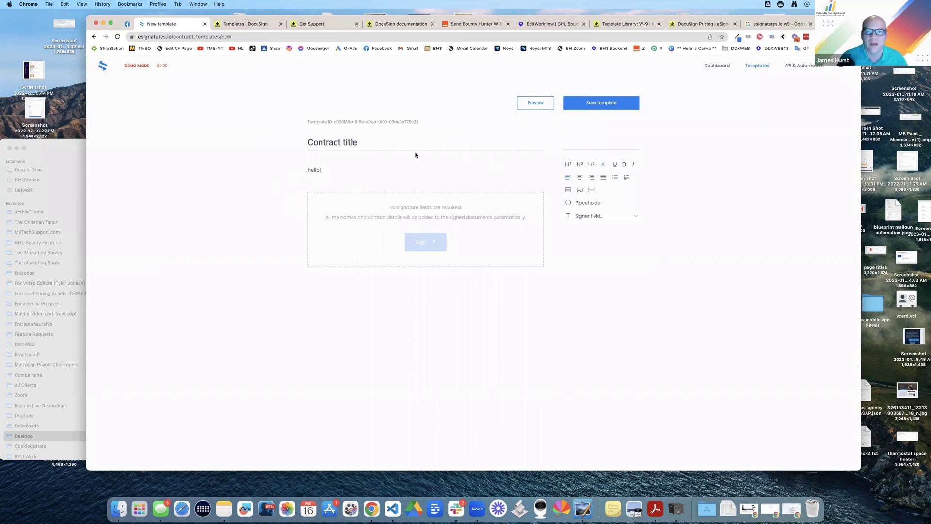
- Switch to the Send Bounty Hunter W-9 Docusign zap editor
left_click(486, 26)
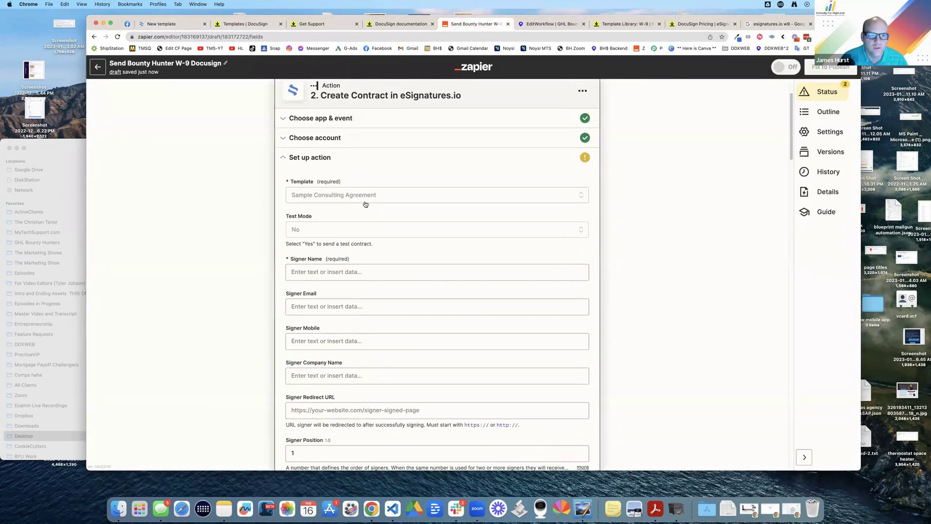
- Map the webhook's first and last name into Signer Name, and search the data for a company field
left_click(309, 270)
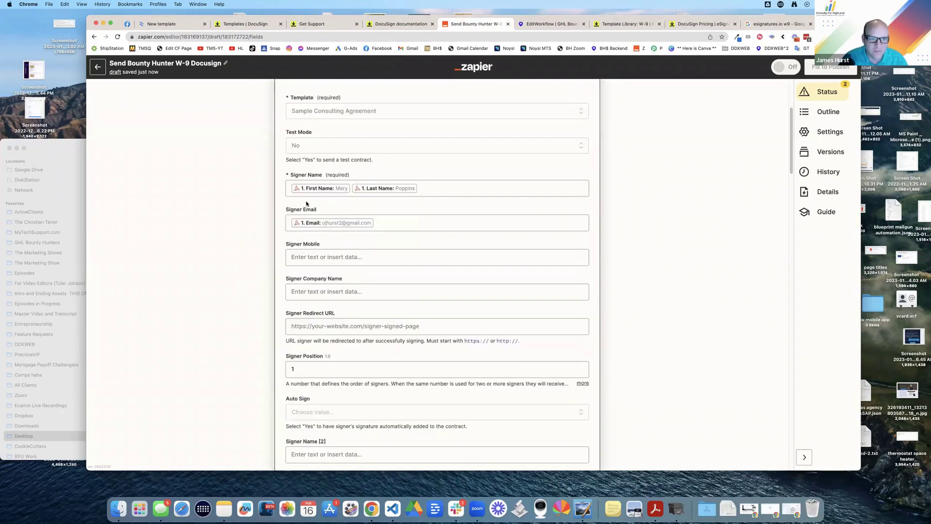
left_click(320, 292)
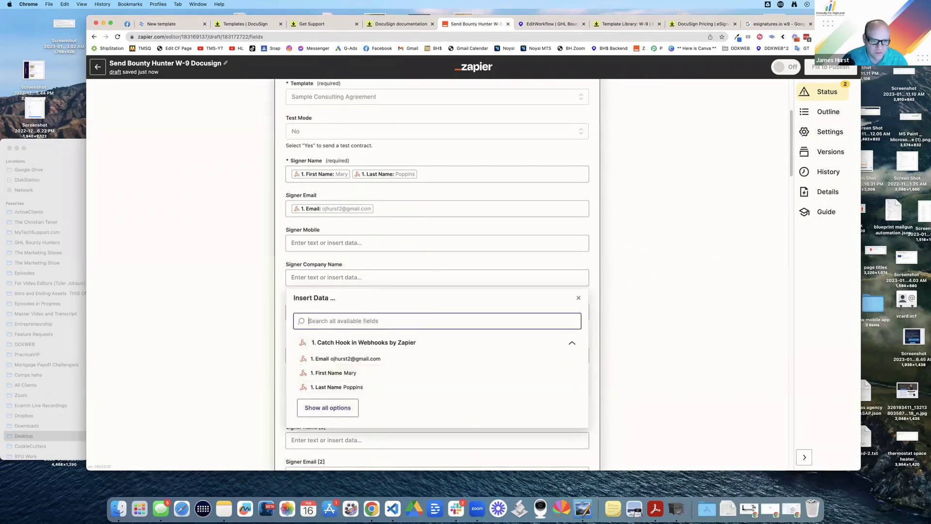
type("com")
key("BackSpace")
key("BackSpace")
key("BackSpace")
type("orga")
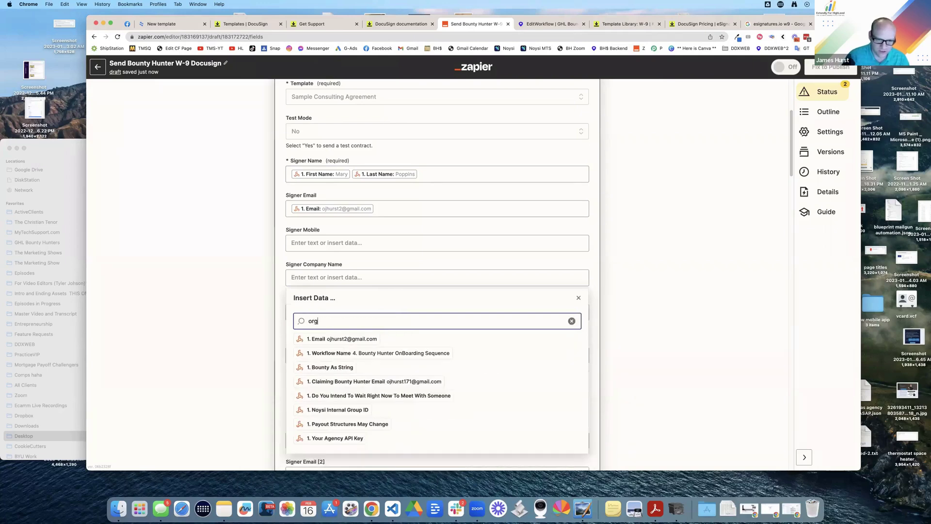
key("Escape")
- Continue past the field mapping and send a test contract to eSignatures.io
scroll(313, 287, "down", 3)
scroll(257, 264, "down", 8)
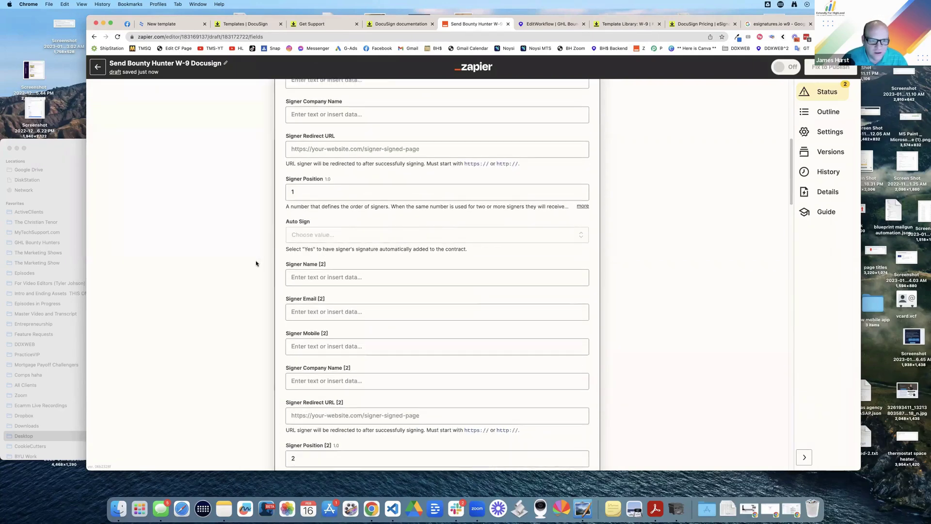
scroll(256, 263, "down", 15)
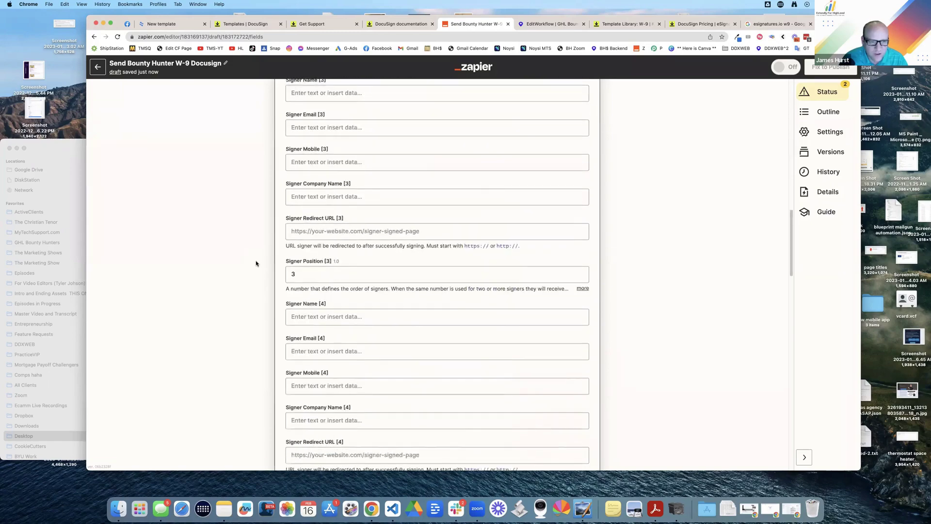
scroll(270, 280, "down", 13)
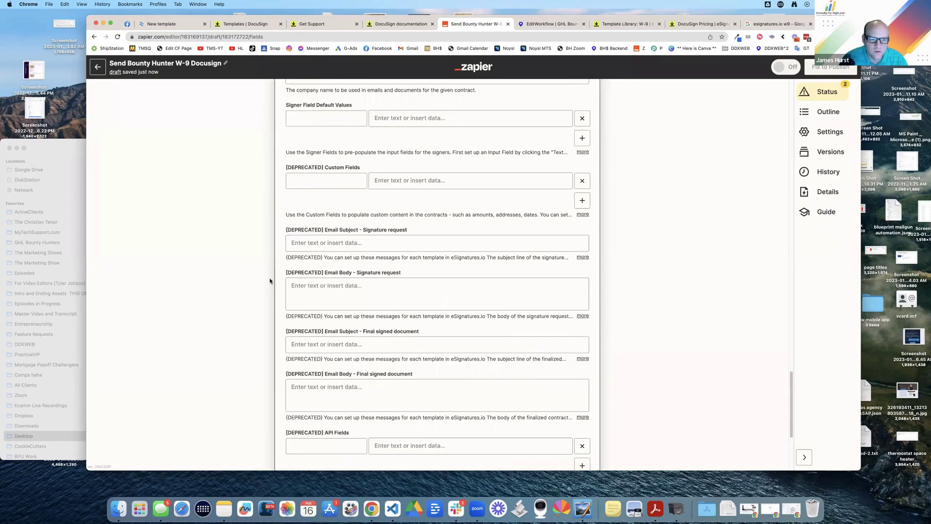
scroll(270, 281, "down", 6)
left_click(374, 324)
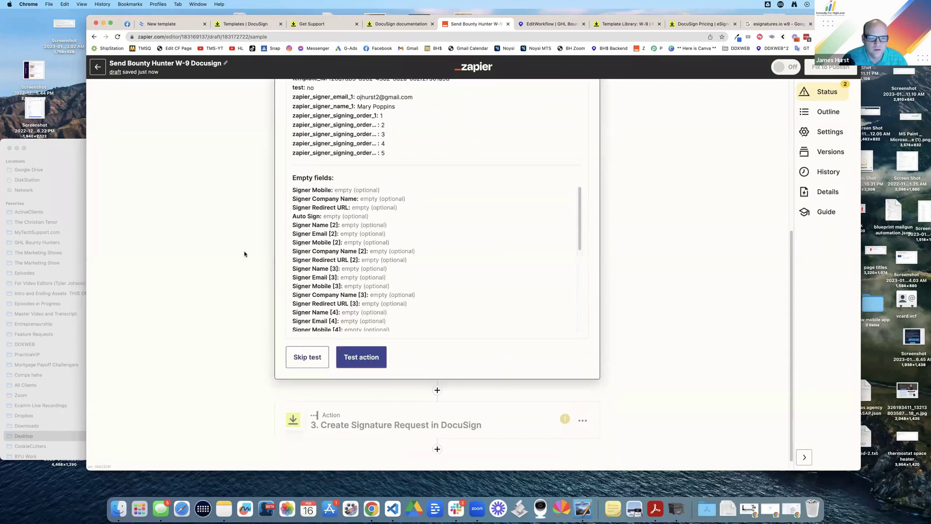
left_click(361, 357)
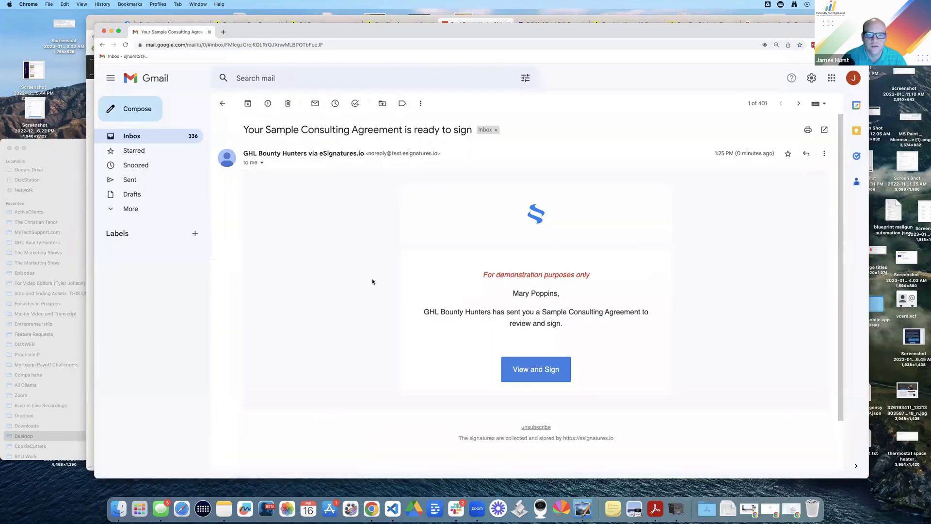
- Open the signing page from the email and sign the Sample Consulting Agreement
left_click(536, 369)
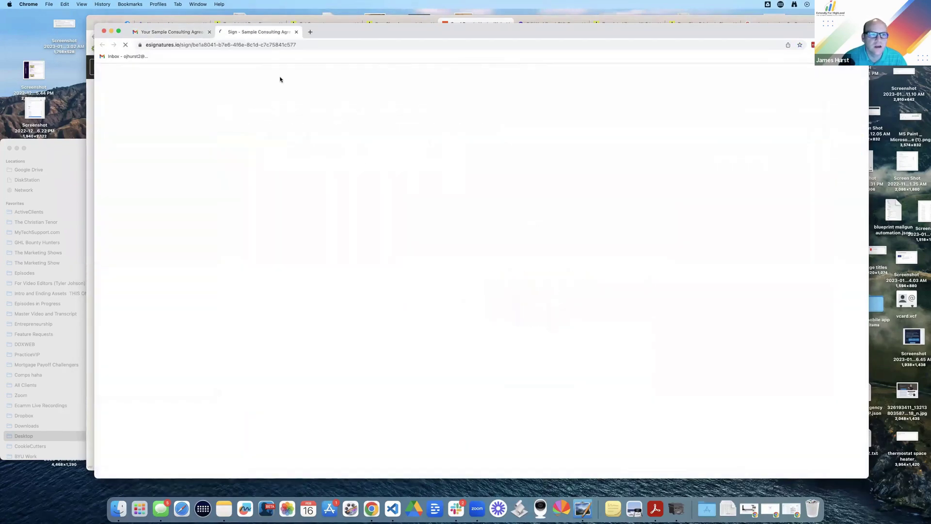
scroll(519, 275, "down", 2)
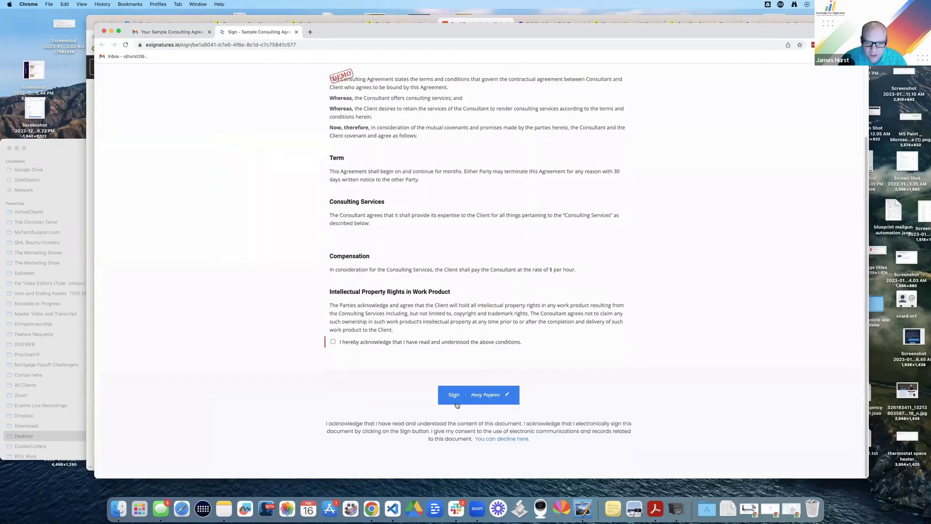
left_click(507, 396)
scroll(508, 398, "down", 4)
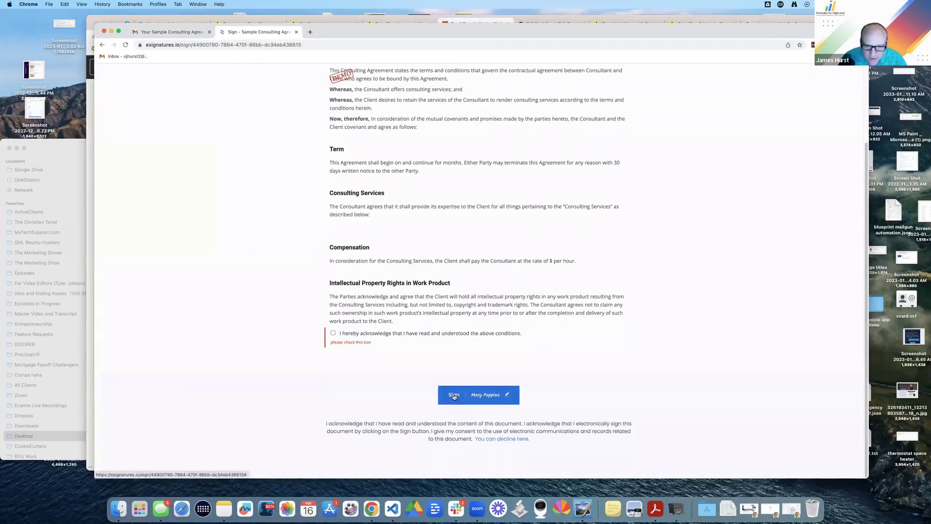
left_click(494, 398)
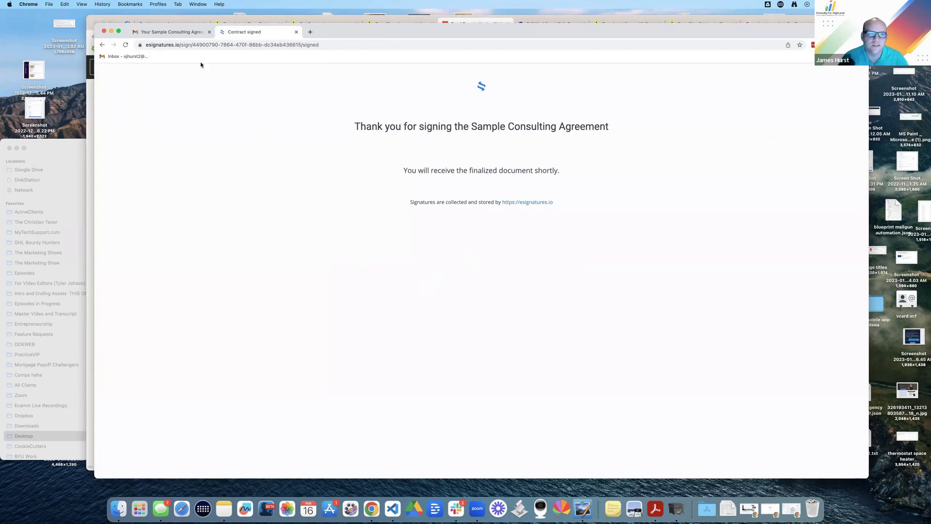
- Open the signed agreement PDF and review its electronic signature and audit trail
left_click(172, 32)
left_click(539, 361)
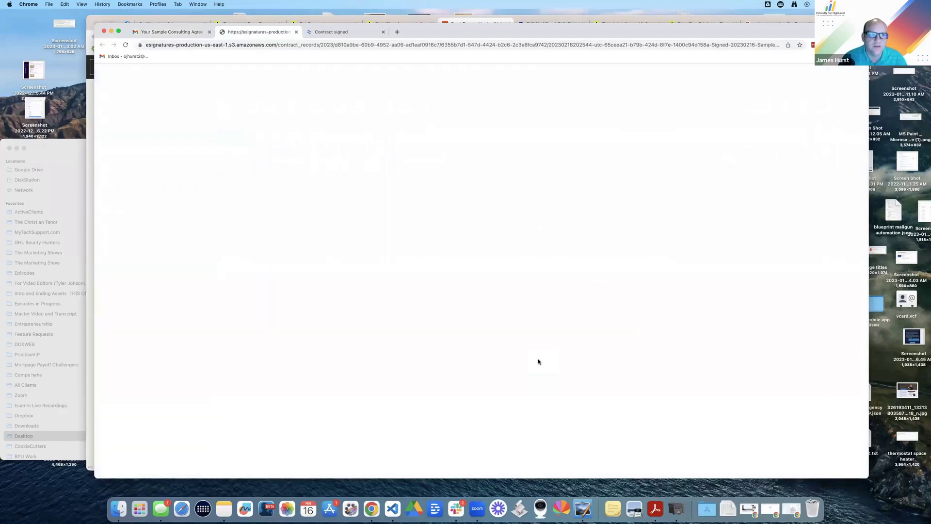
scroll(447, 237, "down", 10)
scroll(446, 237, "down", 2)
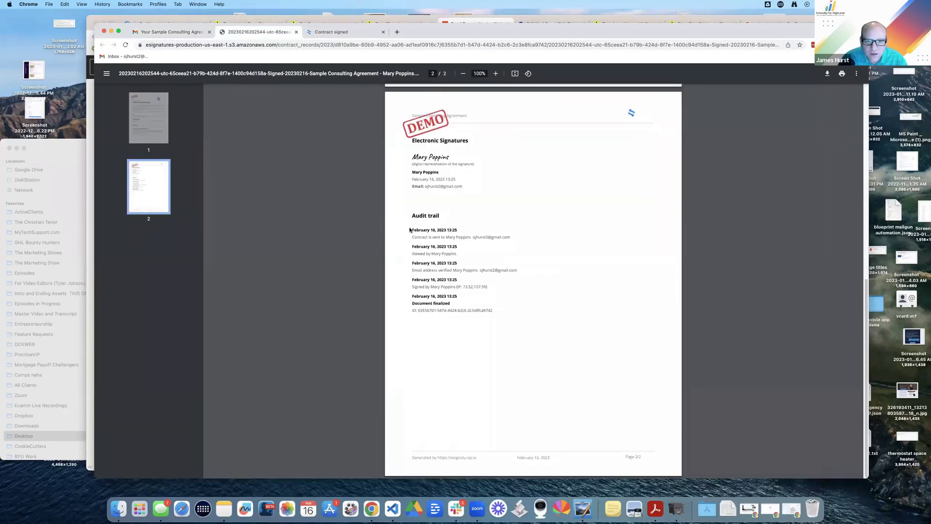
left_click_drag(412, 229, 508, 298)
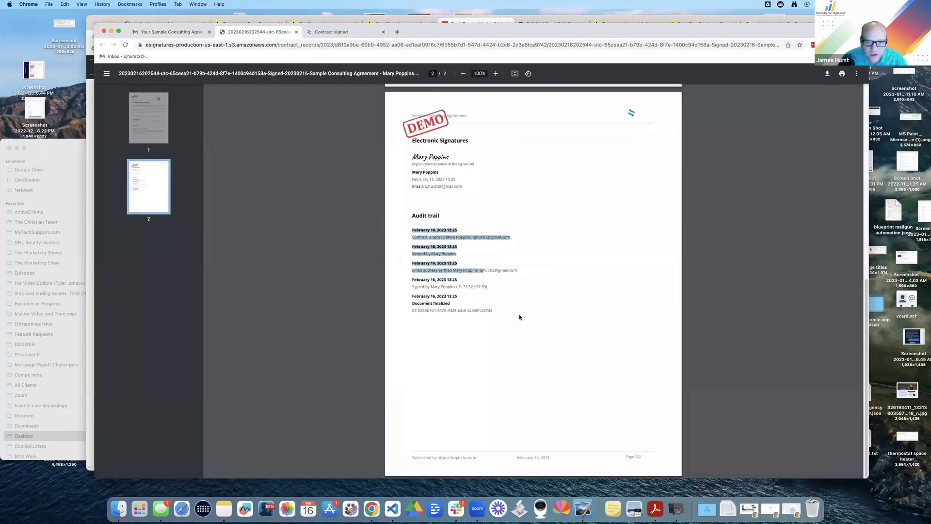
left_click(519, 317)
left_click_drag(427, 226, 494, 312)
scroll(494, 312, "up", 2)
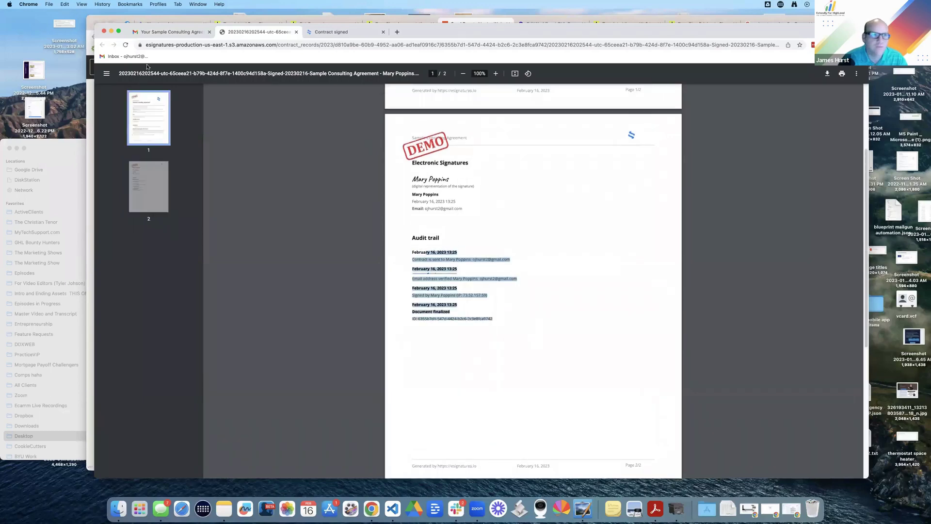
left_click(143, 36)
- Delete the eSignatures.io contract step from the draft zap
left_click(105, 31)
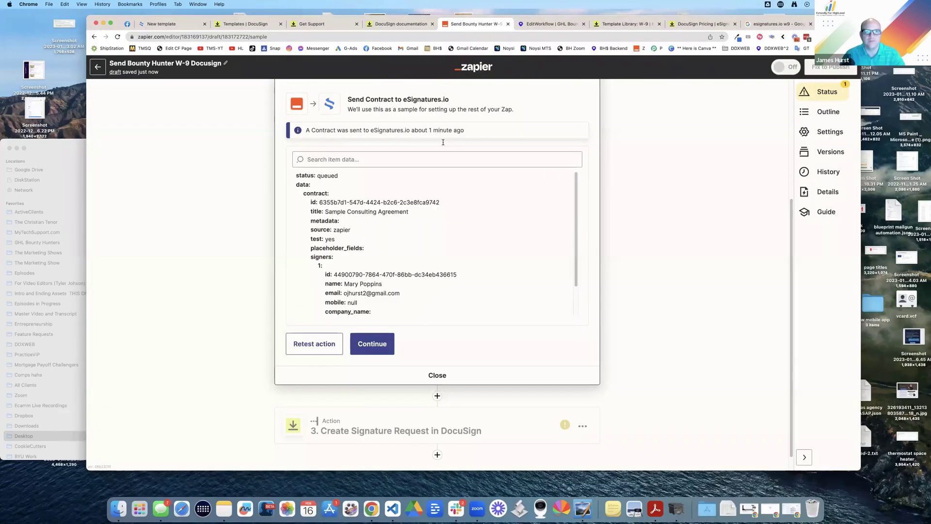
scroll(480, 189, "up", 5)
scroll(480, 189, "up", 2)
left_click(582, 164)
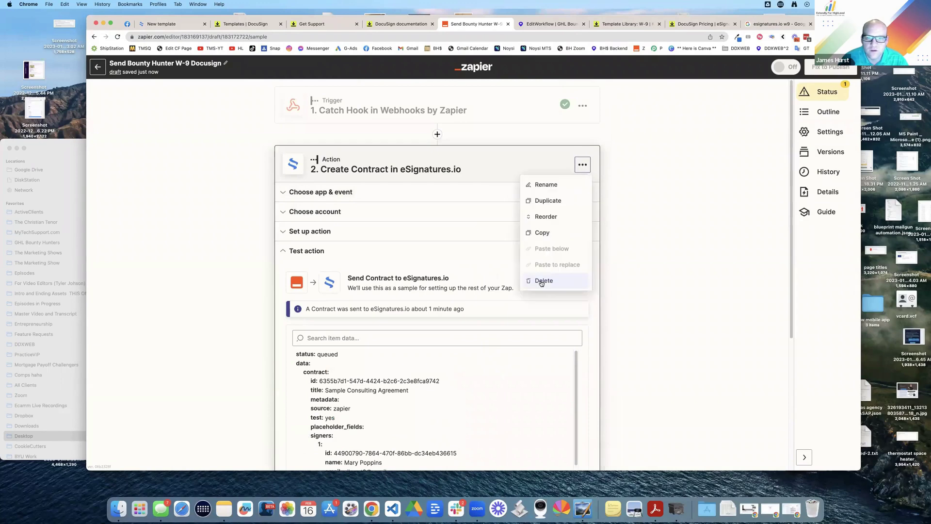
left_click(541, 280)
left_click(541, 281)
- Look over the DocuSign support and W-9 template pages, then open The Marketing Show channel
left_click(313, 23)
scroll(646, 239, "down", 1)
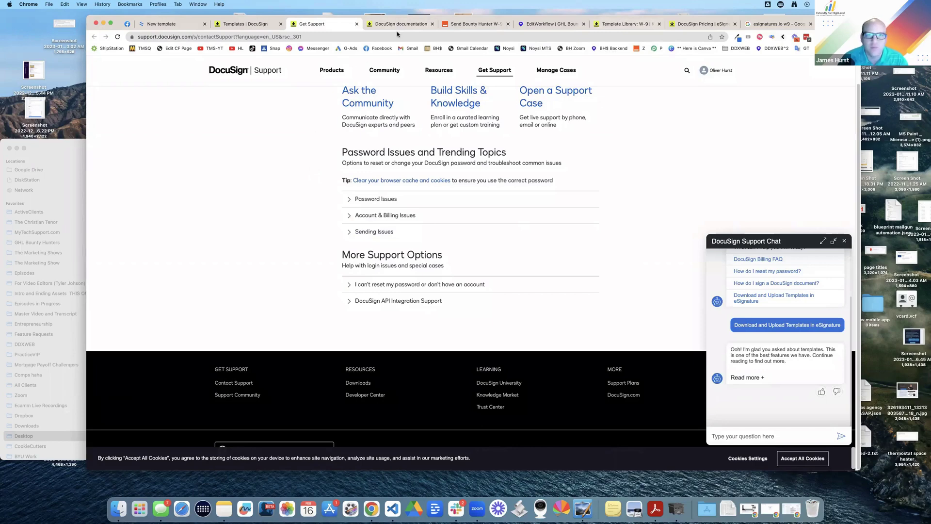
left_click(626, 24)
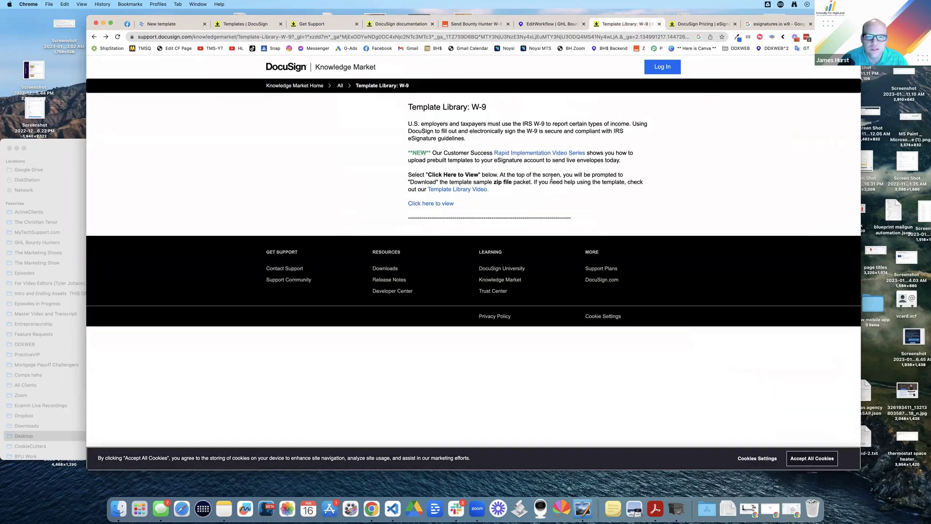
left_click(478, 24)
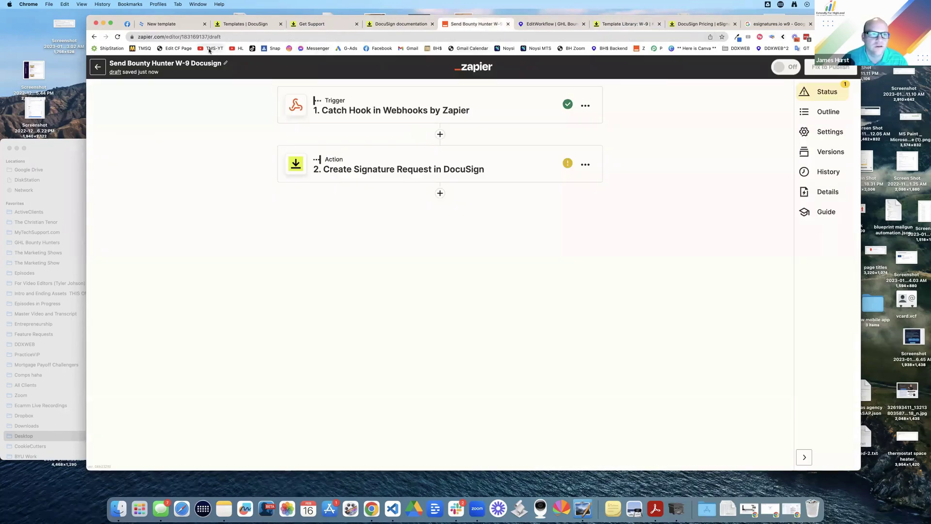
left_click(211, 49)
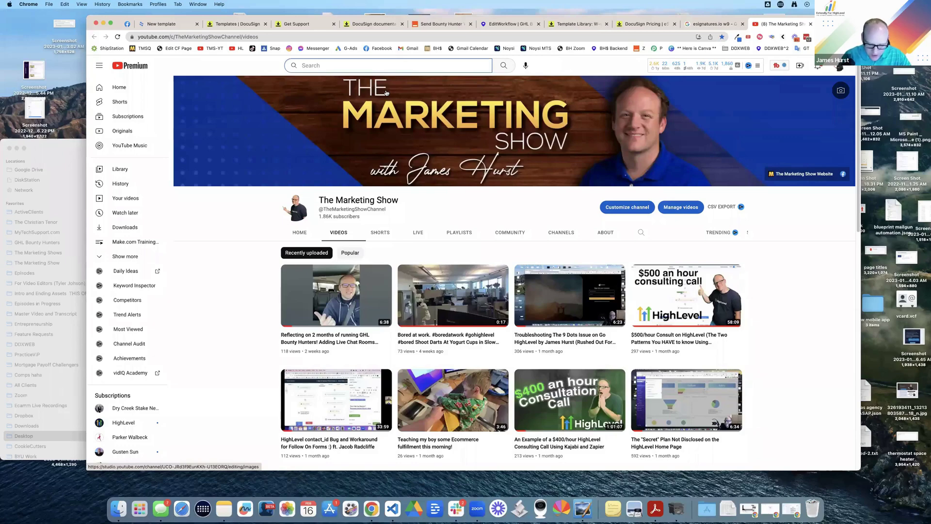
- Search YouTube for 'w9 docusign template', correcting the misspelling
type("w9 docusign tempa")
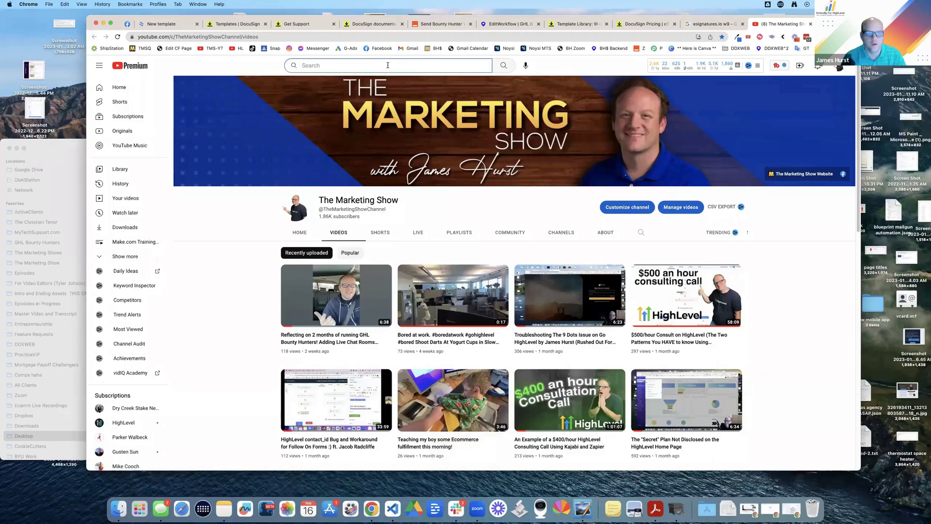
type("lt")
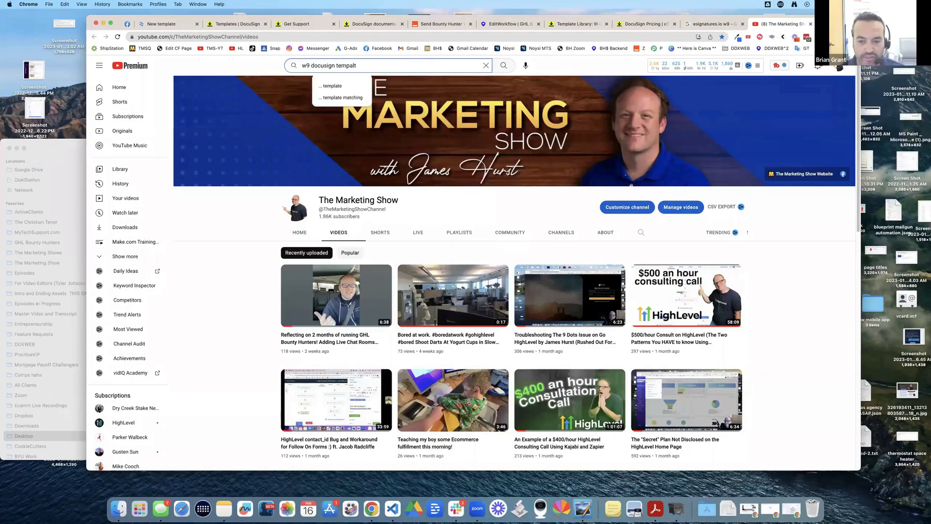
key("BackSpace")
key("BackSpace")
key("BackSpace")
type("late")
key("Return")
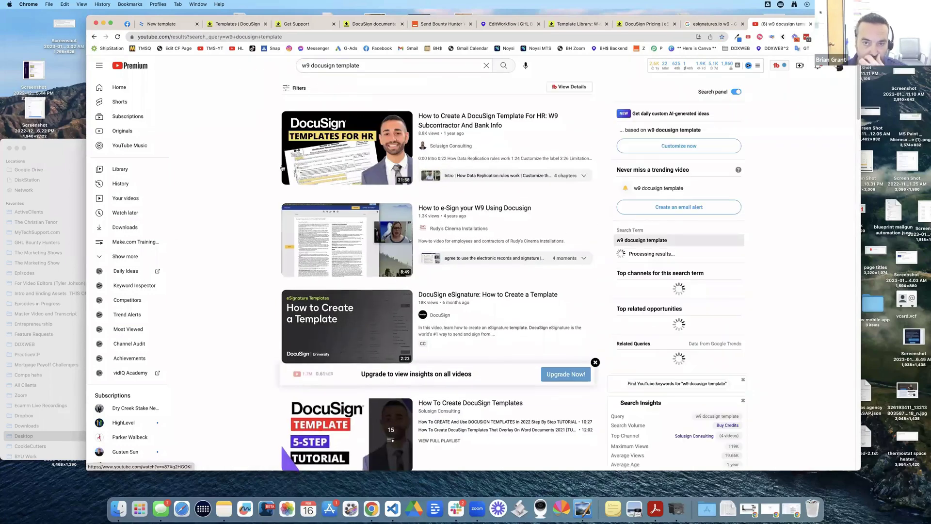
left_click(167, 25)
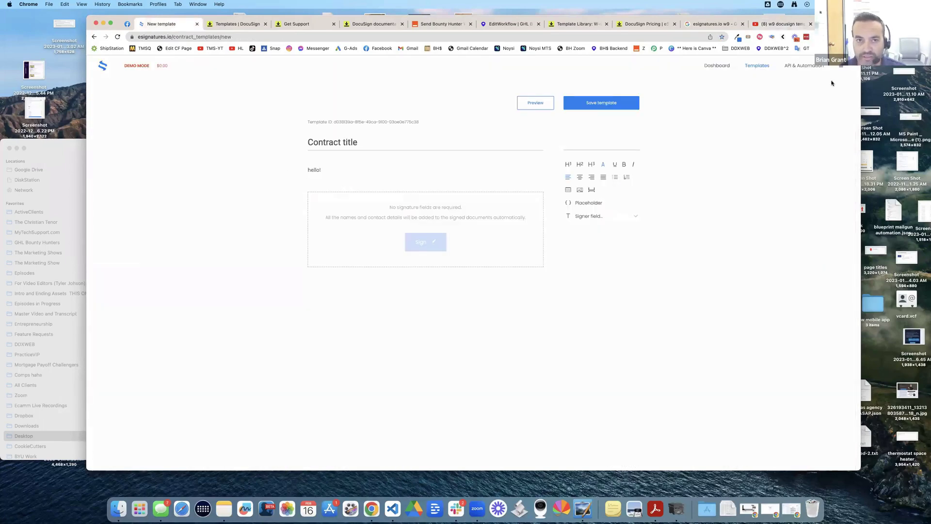
- Set the eSignatures.io account Signature type to 'Allow hand drawn signatures' and save the settings
left_click(842, 69)
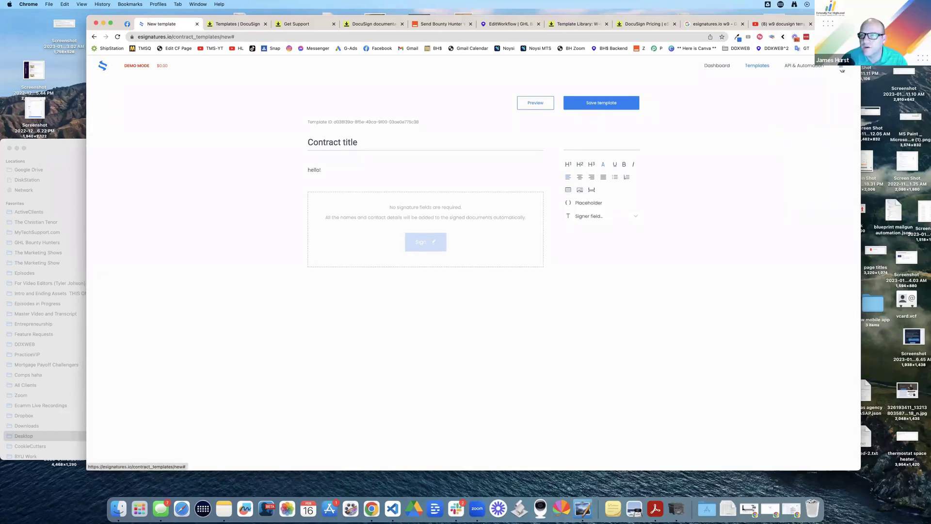
left_click(843, 69)
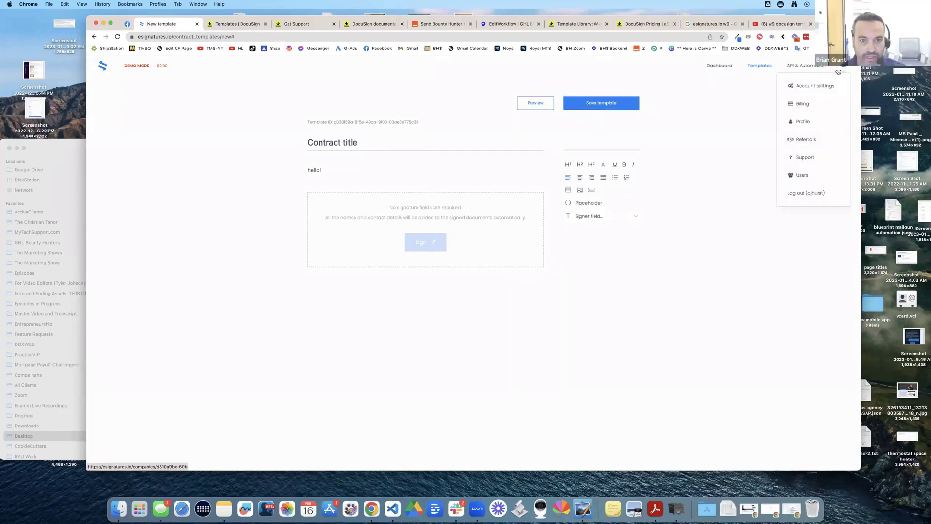
left_click(817, 87)
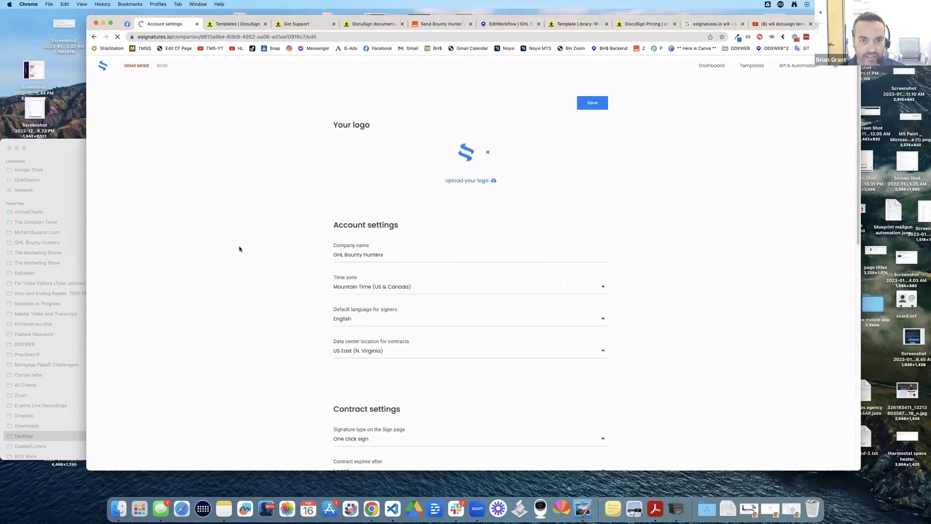
scroll(277, 234, "down", 5)
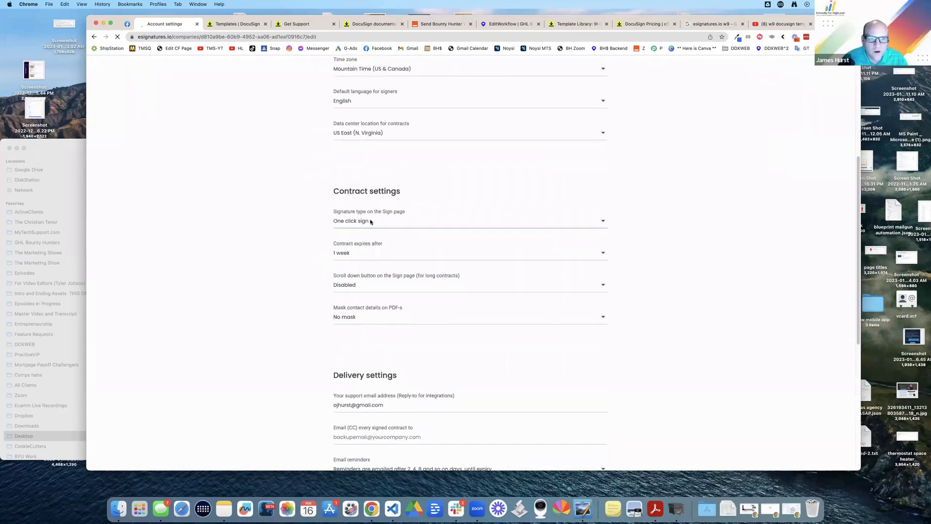
left_click(368, 222)
left_click(370, 230)
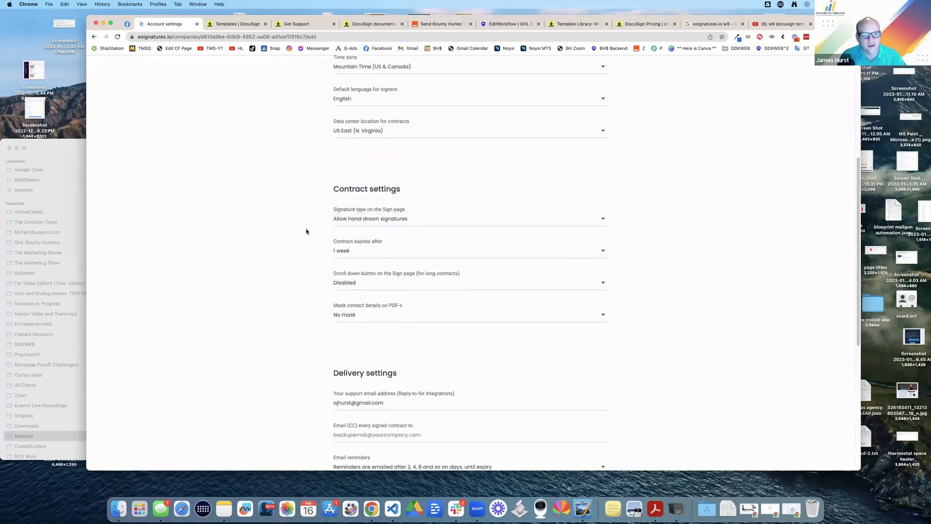
scroll(308, 230, "down", 5)
scroll(312, 245, "up", 2)
scroll(352, 286, "up", 8)
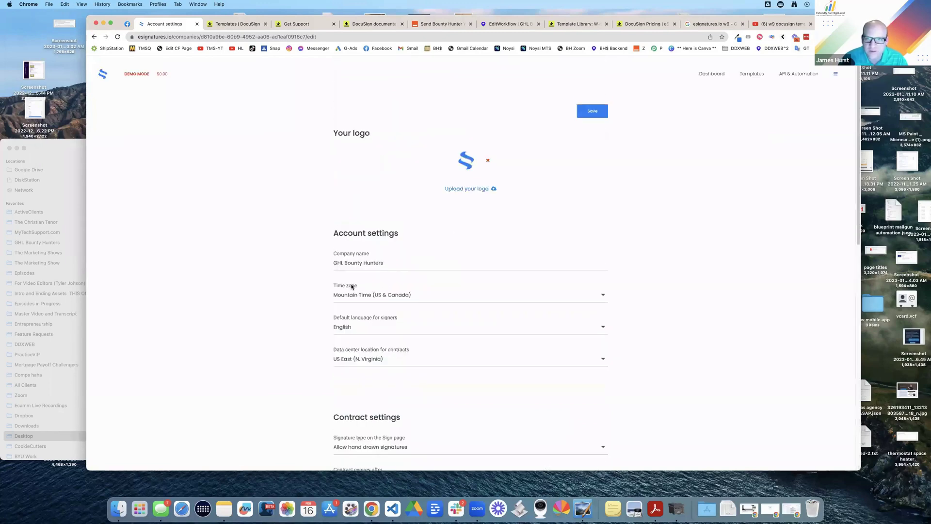
key("Return")
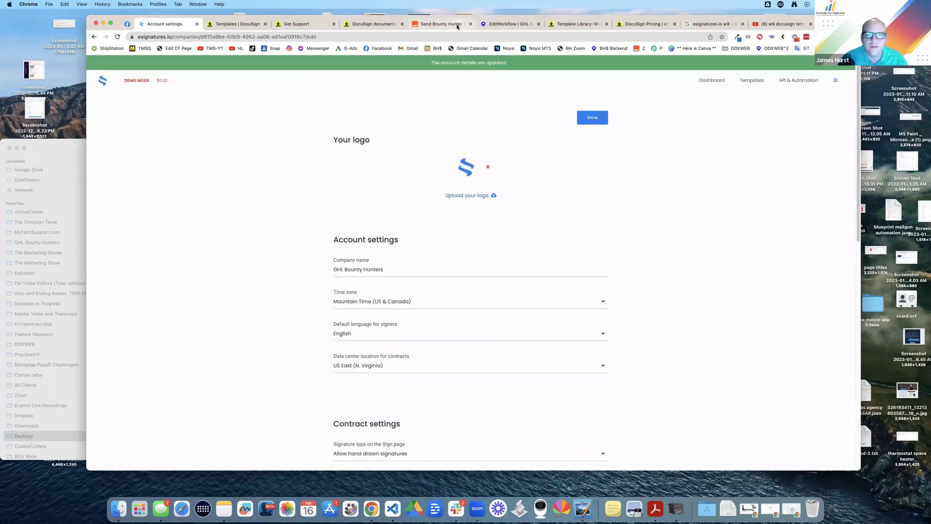
left_click(510, 24)
left_click(780, 23)
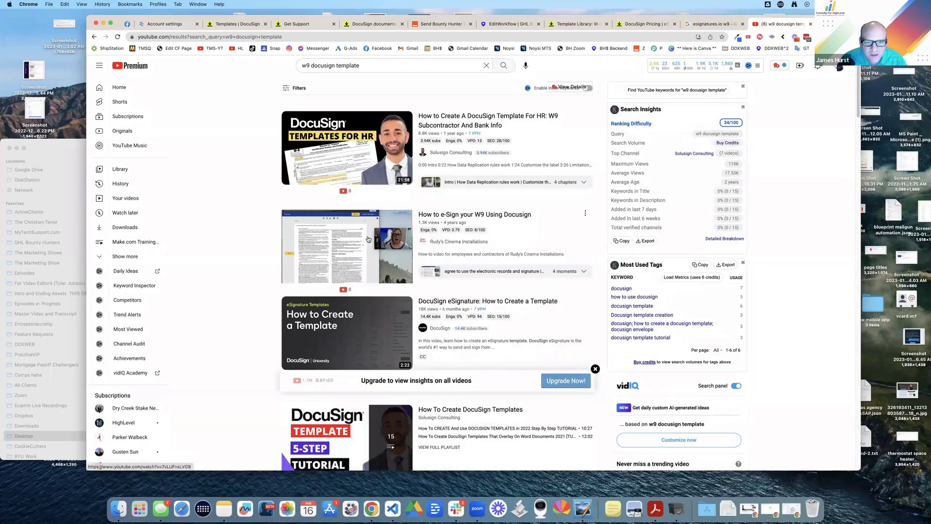
mouse_move(324, 243)
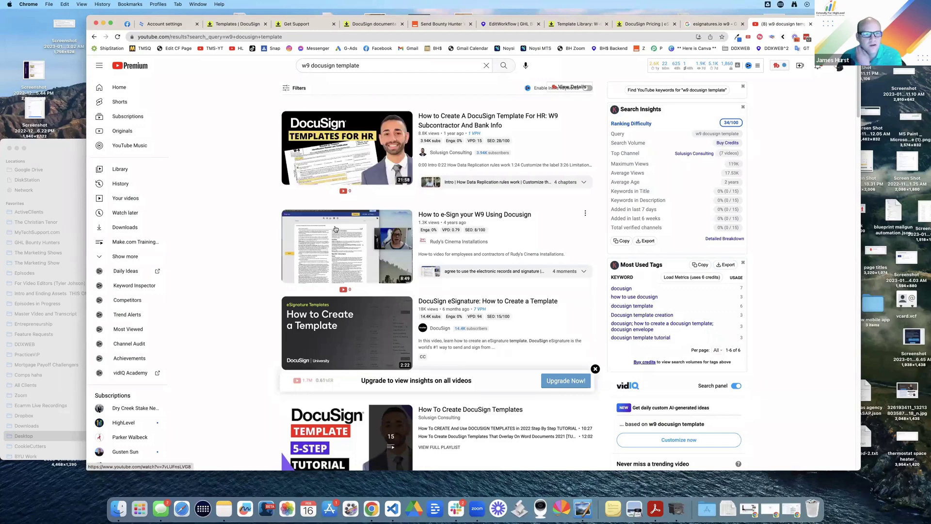
left_click(370, 36)
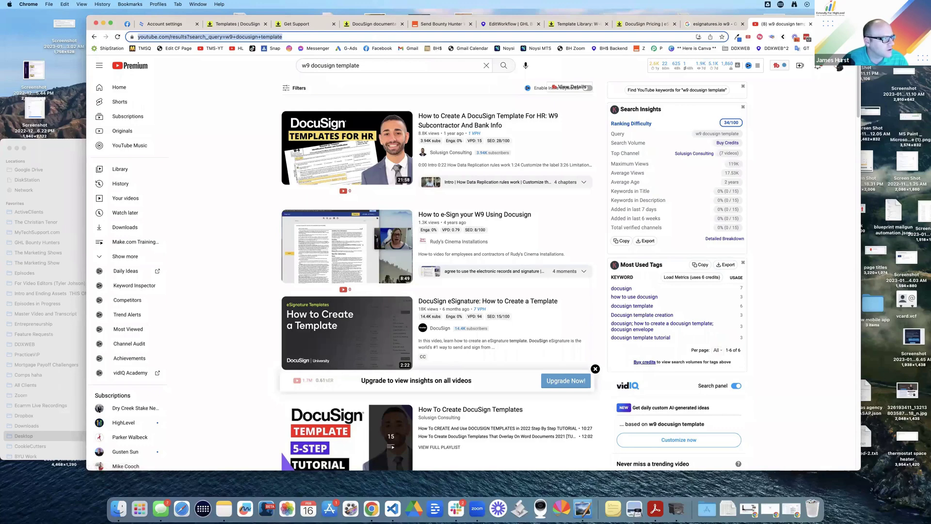
left_click(664, 258)
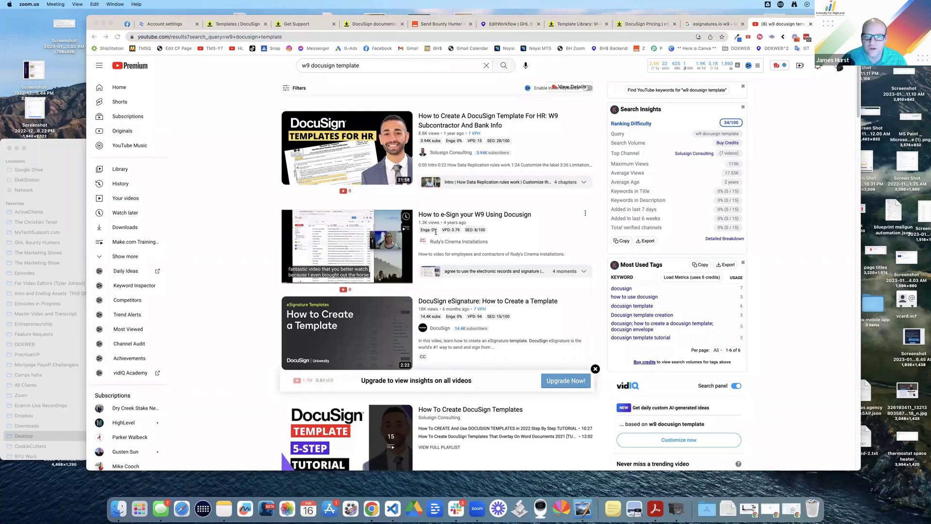
left_click(251, 203)
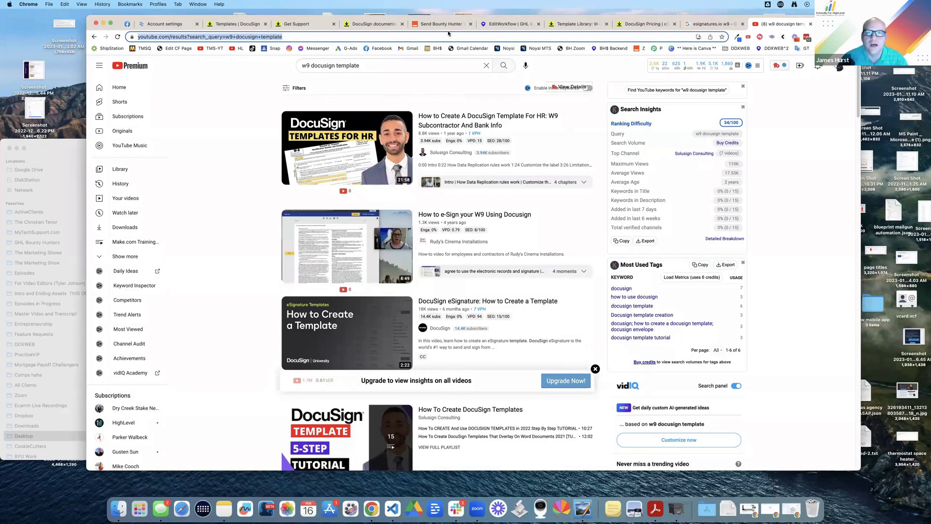
left_click(496, 22)
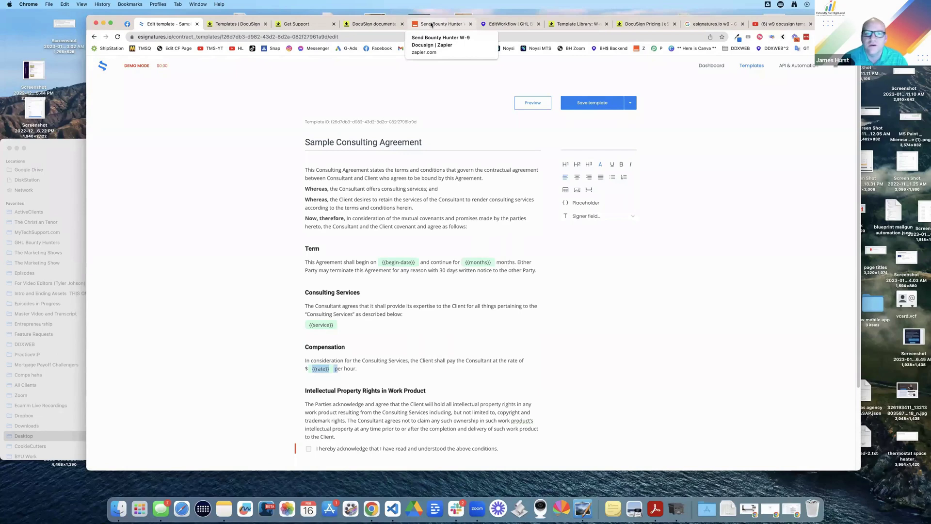
- Select the agreement text to check its {{begin-date}}, {{months}}, {{service}} and {{rate}} placeholders, then deselect
left_click_drag(314, 121, 409, 285)
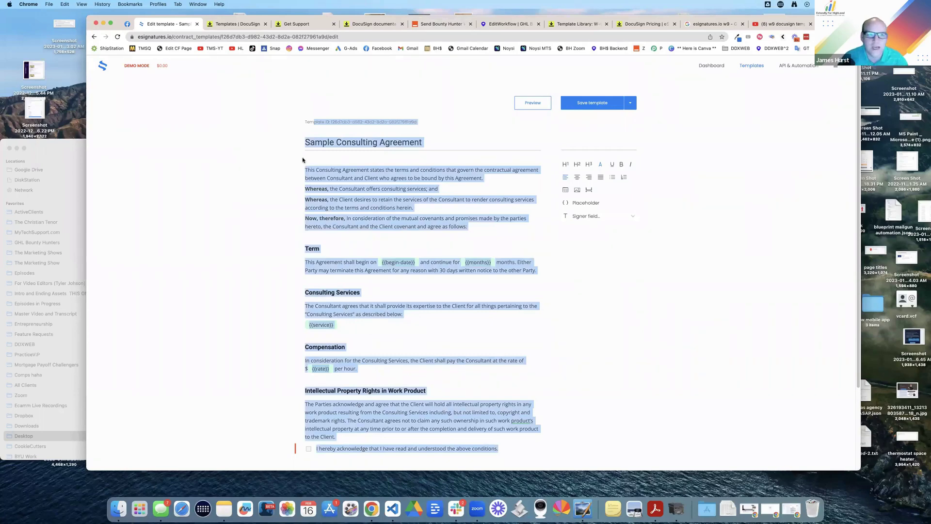
left_click(456, 141)
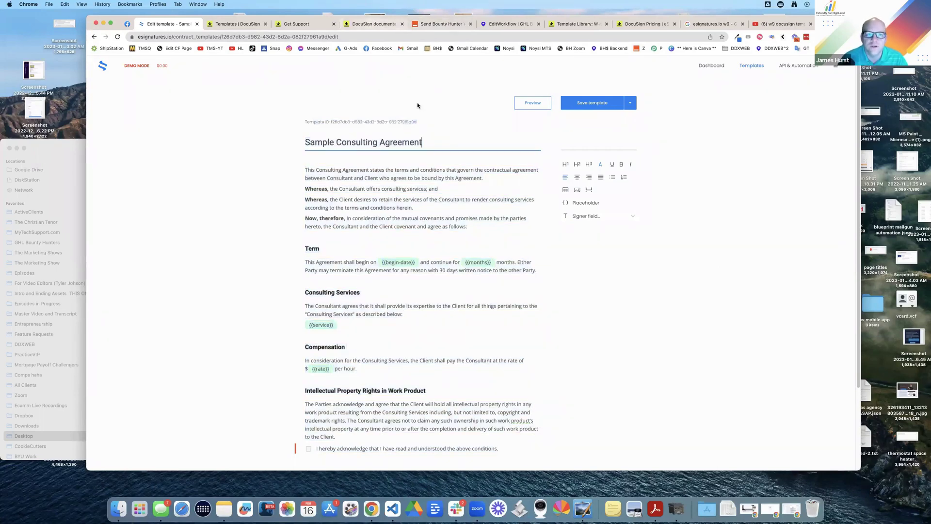